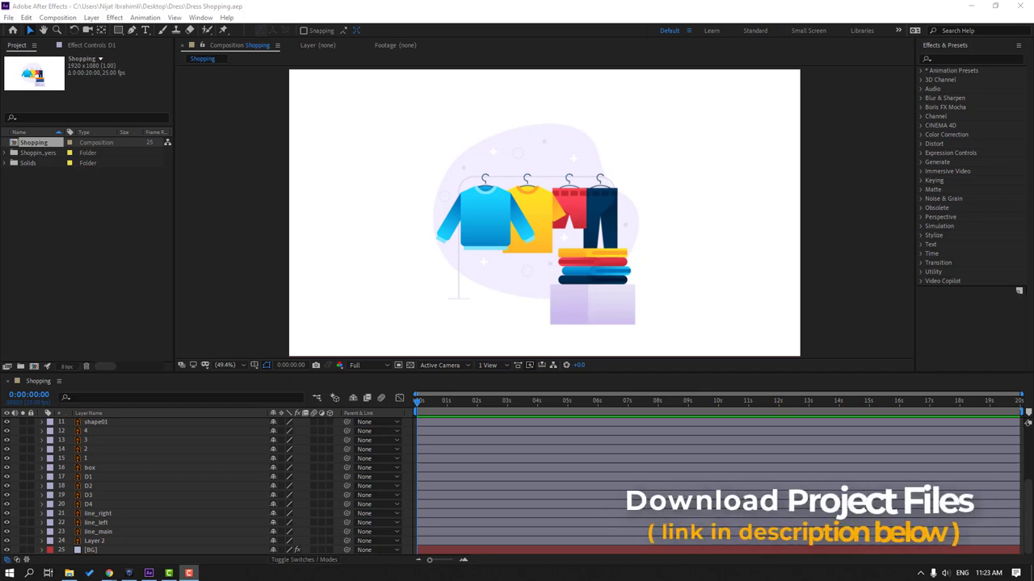
Step: Lock the BG layer
{"action": "left_click", "coordinate": [107, 552]}
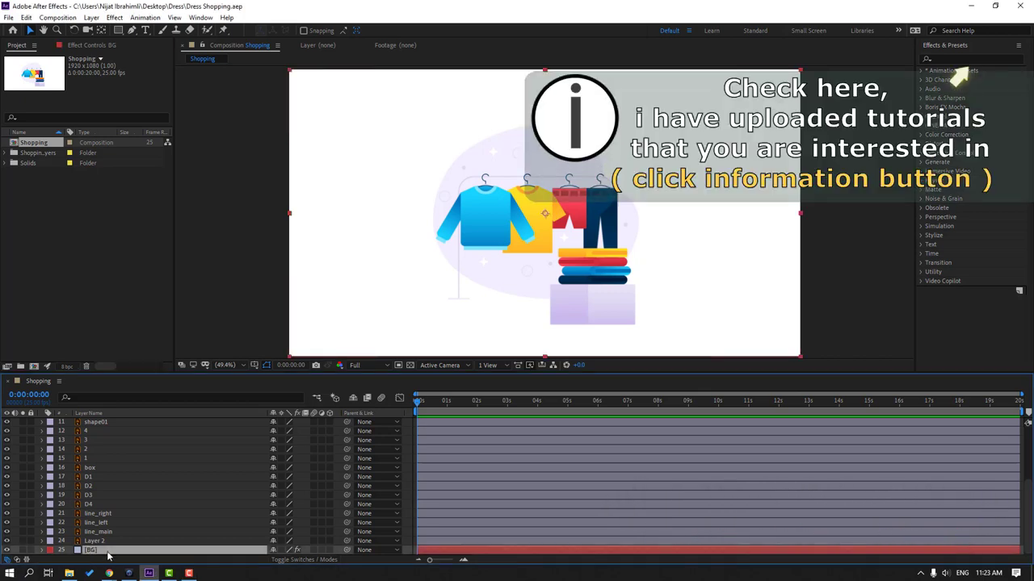
{"action": "left_click", "coordinate": [31, 550]}
Step: Pre-compose layers shape01 through shape11 into a composition named bg_objects, and hide the bg_objects layer
{"action": "scroll", "coordinate": [113, 500], "scroll_direction": "up", "scroll_amount": 3}
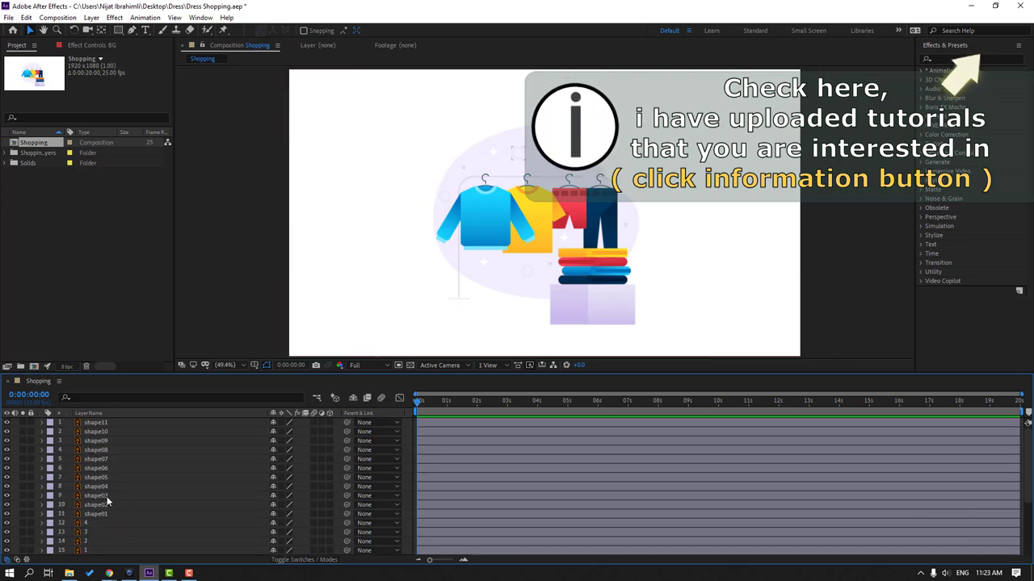
{"action": "left_click", "coordinate": [102, 514]}
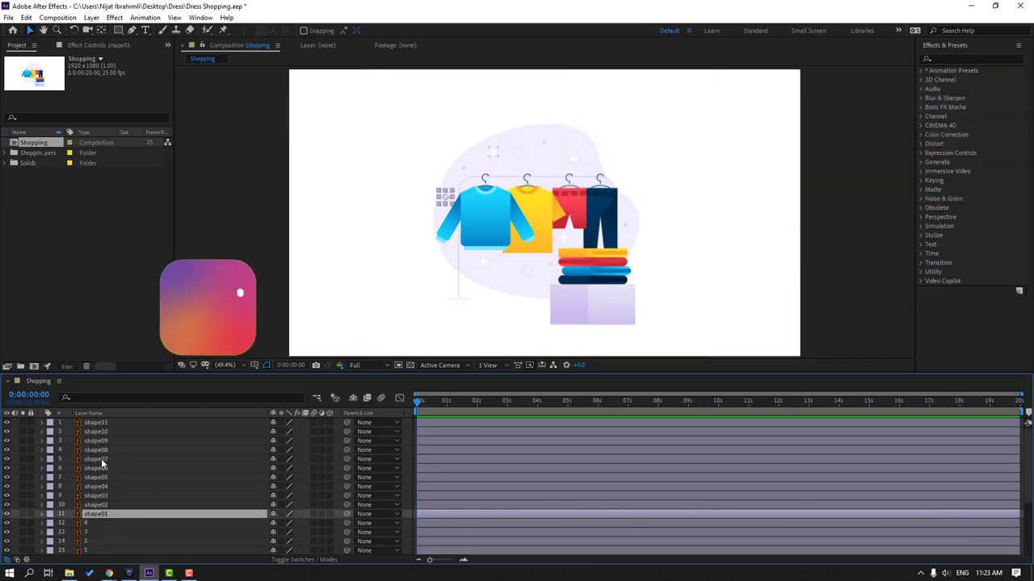
{"action": "left_click", "coordinate": [95, 424], "text": "shift"}
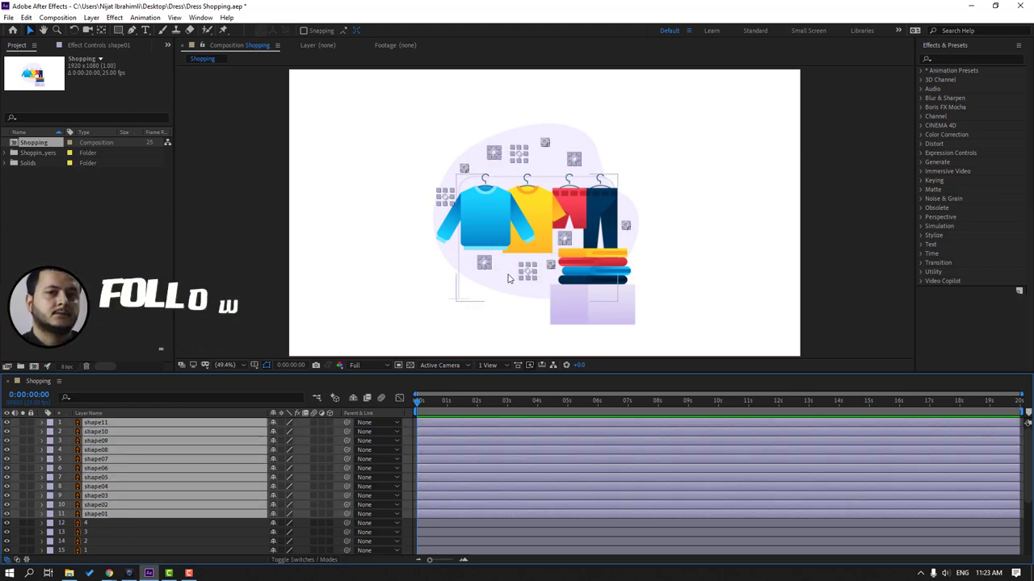
{"action": "right_click", "coordinate": [121, 461]}
{"action": "left_click", "coordinate": [129, 405]}
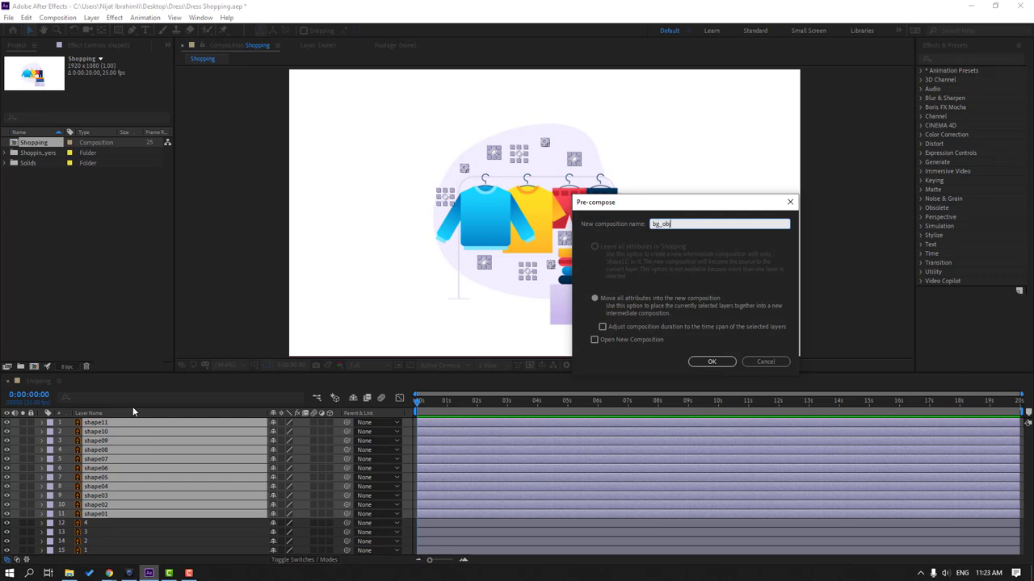
{"action": "left_click", "coordinate": [715, 362]}
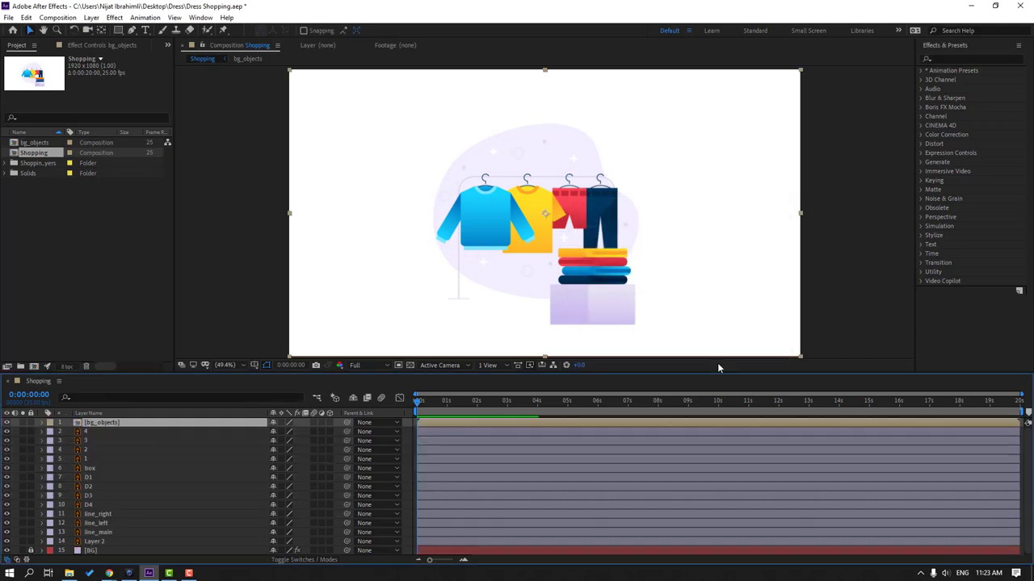
{"action": "left_click", "coordinate": [7, 423]}
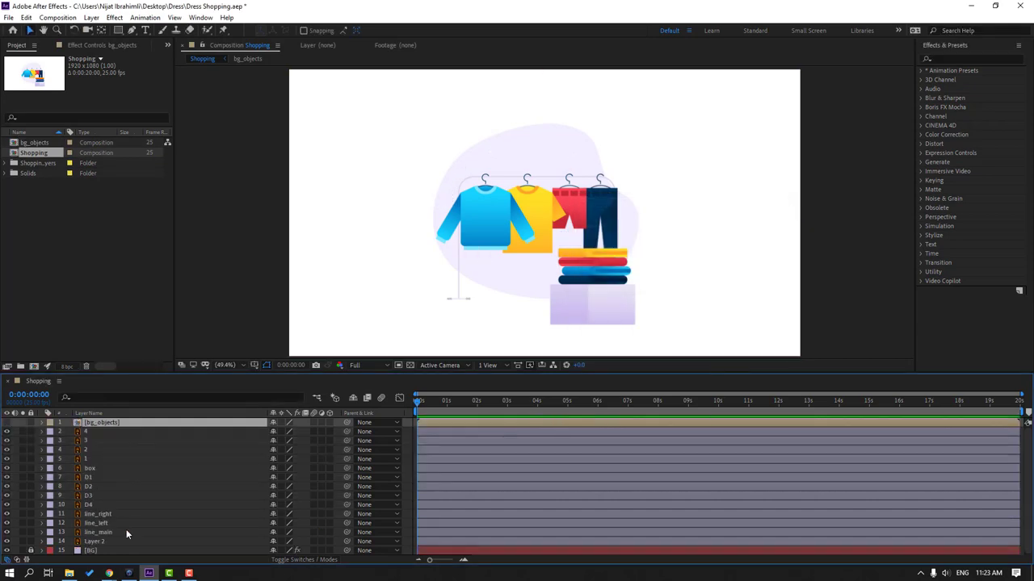
Step: Solo the D1 sweater layer and move its anchor point to the top of its hanger hook
{"action": "left_click", "coordinate": [65, 478]}
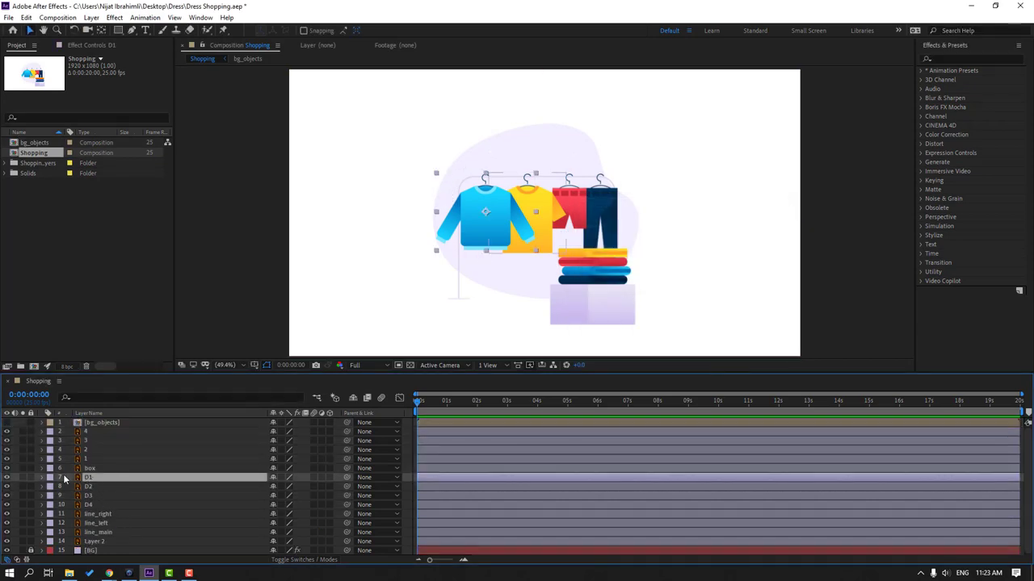
{"action": "left_click", "coordinate": [22, 478]}
{"action": "scroll", "coordinate": [478, 197], "scroll_direction": "up", "scroll_amount": 5}
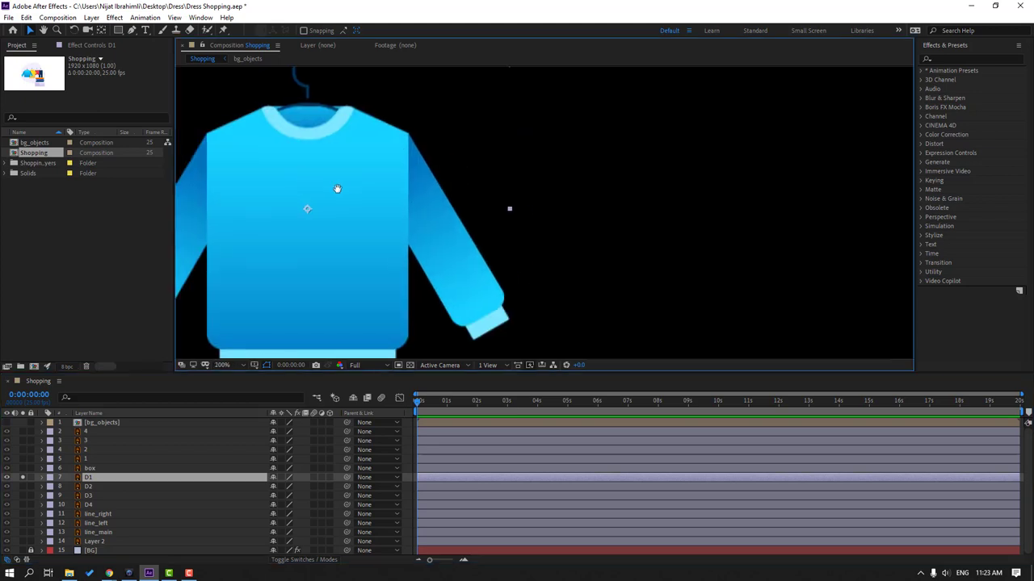
{"action": "key", "text": "v"}
{"action": "left_click", "coordinate": [102, 30]}
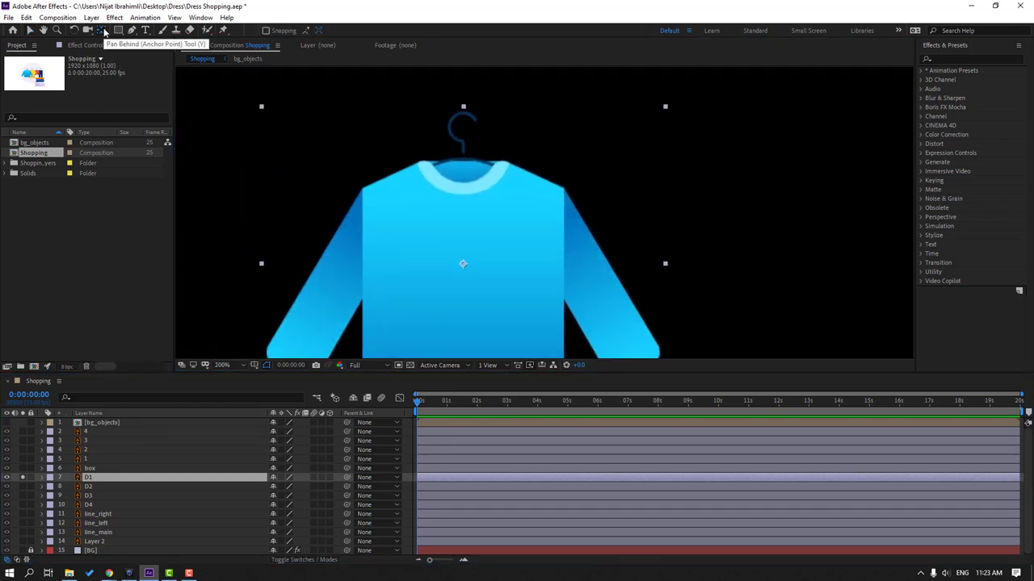
{"action": "left_click_drag", "start_coordinate": [464, 264], "coordinate": [463, 113]}
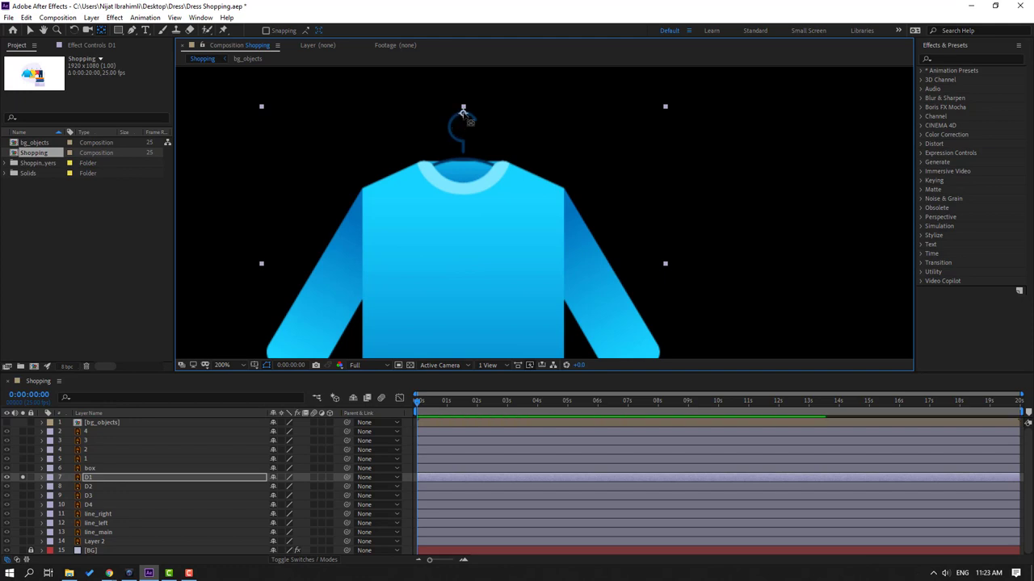
{"action": "left_click", "coordinate": [30, 30]}
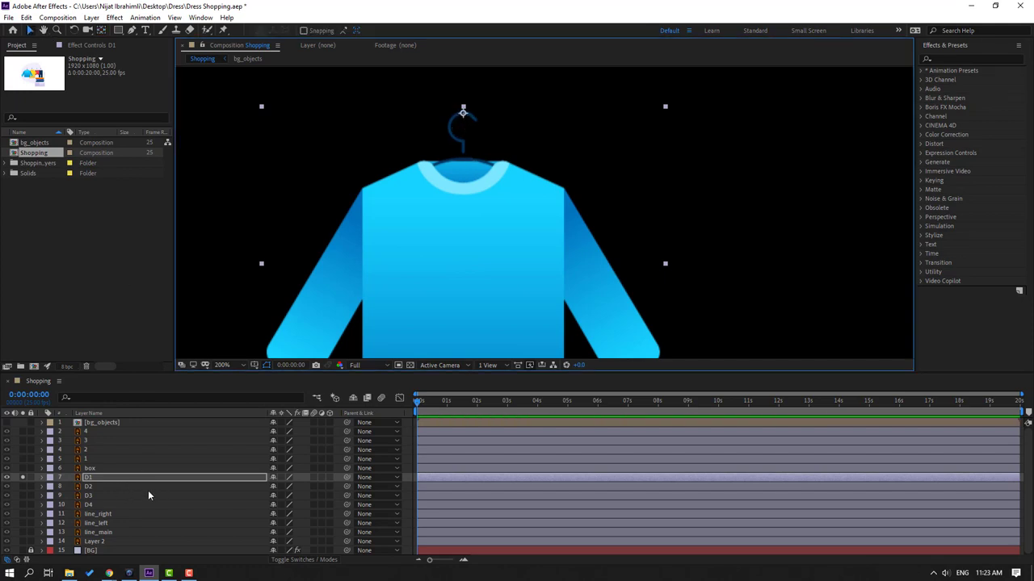
Step: Try rotating D1 around its hanger anchor point, and undo the test rotation
{"action": "key", "text": "r"}
{"action": "left_click_drag", "start_coordinate": [284, 488], "coordinate": [290, 489]}
{"action": "key", "text": "ctrl+z"}
Step: Take D1 out of solo, and move the D2 T-shirt's anchor point to the top of its hanger hook while soloed
{"action": "left_click", "coordinate": [22, 478]}
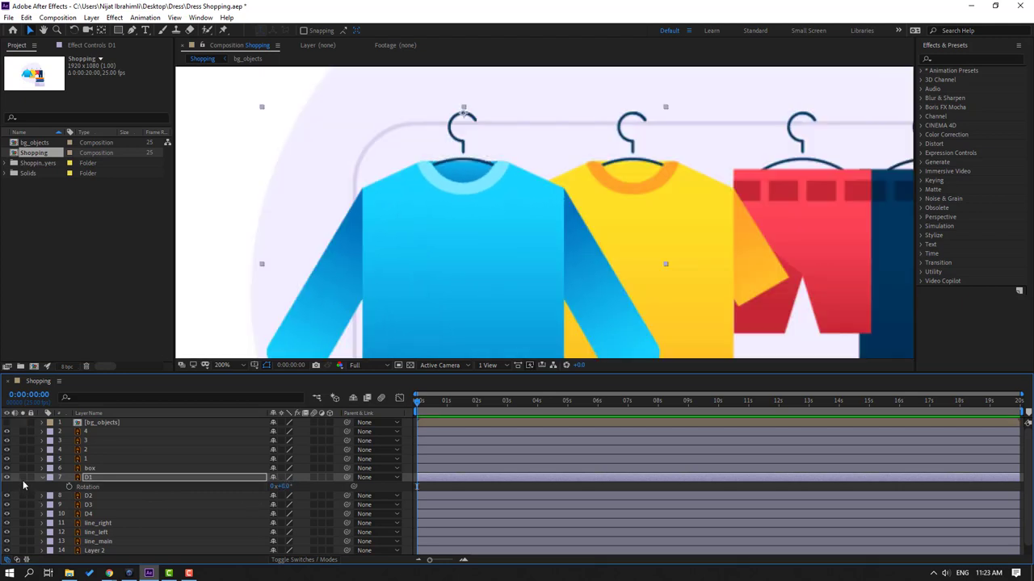
{"action": "left_click", "coordinate": [41, 477]}
{"action": "left_click", "coordinate": [87, 487]}
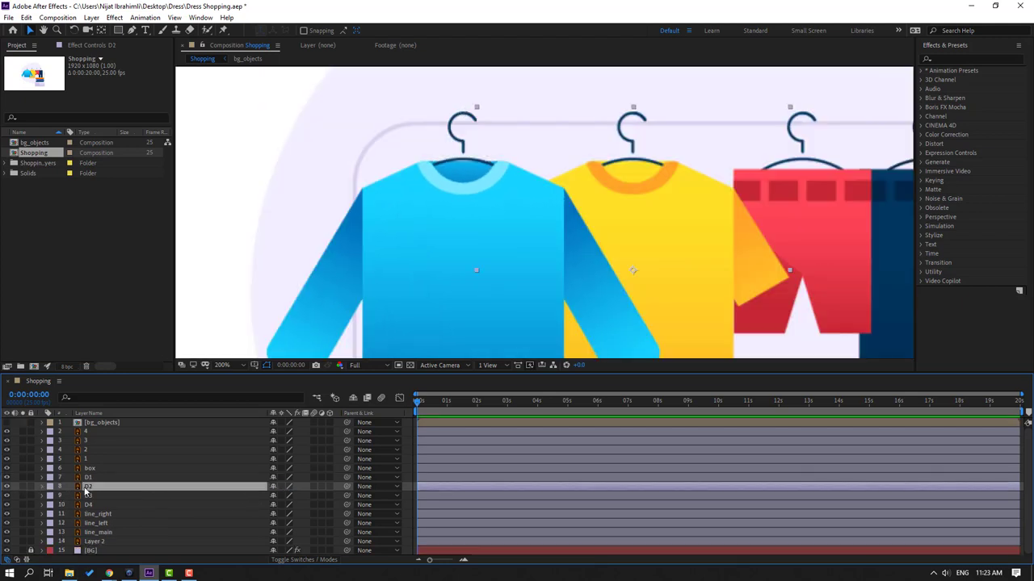
{"action": "left_click", "coordinate": [23, 487]}
{"action": "left_click_drag", "start_coordinate": [725, 162], "coordinate": [549, 192]}
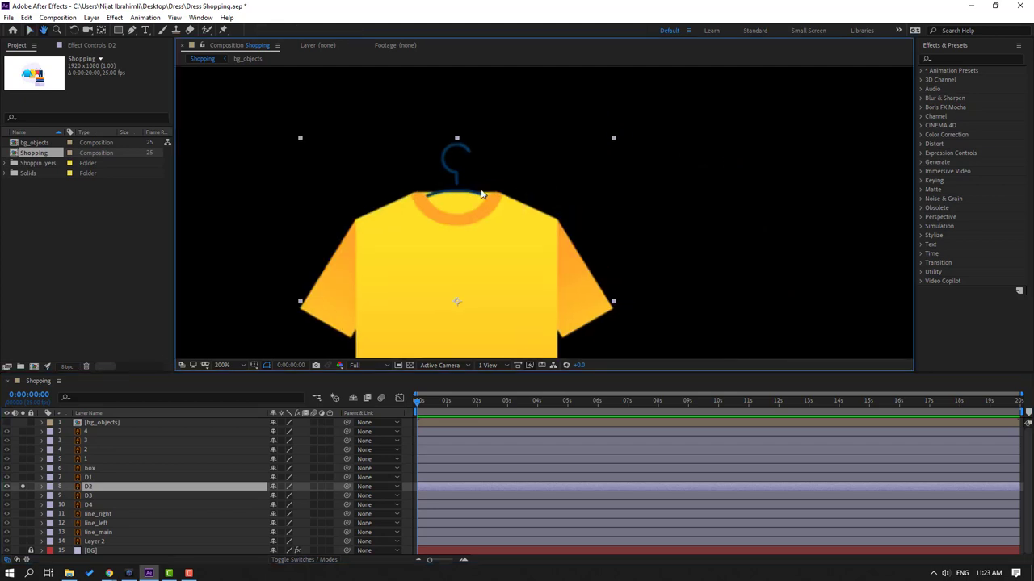
{"action": "left_click", "coordinate": [102, 32]}
{"action": "left_click_drag", "start_coordinate": [454, 307], "coordinate": [456, 143]}
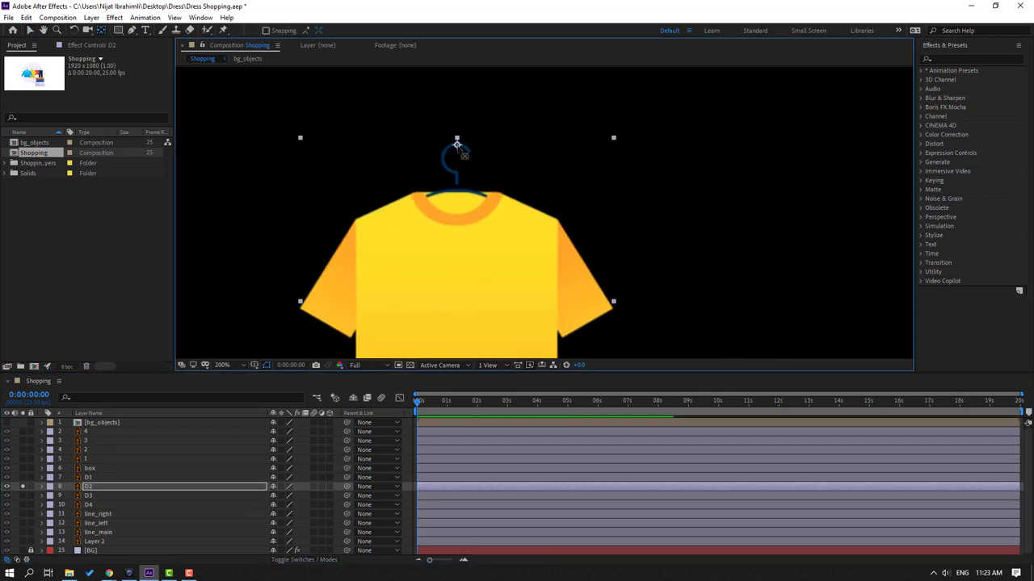
{"action": "left_click", "coordinate": [29, 30]}
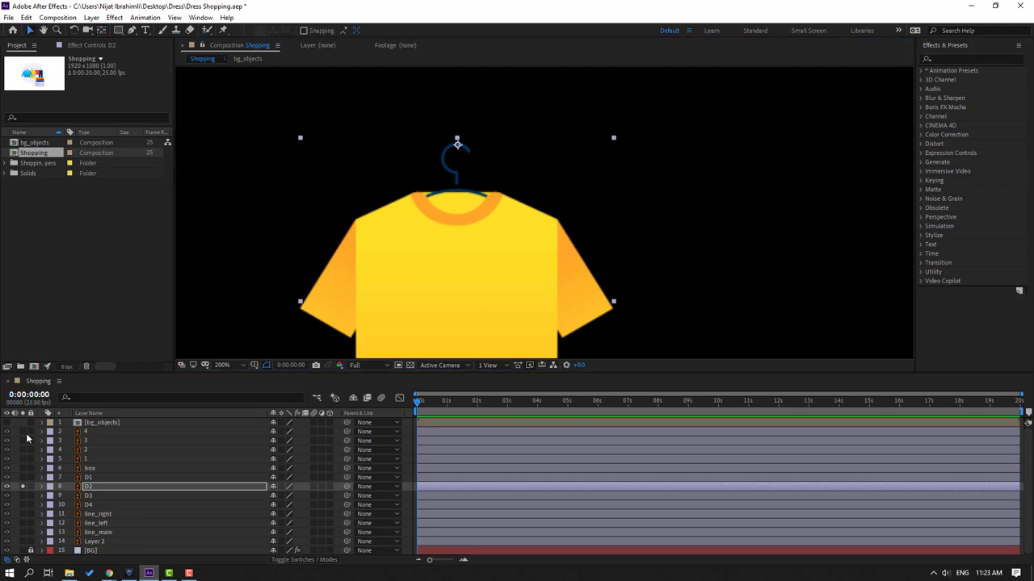
{"action": "left_click", "coordinate": [23, 487]}
Step: Isolate the D3 shorts layer, move its anchor point to the top of its hanger hook, and unsolo it
{"action": "left_click", "coordinate": [93, 497]}
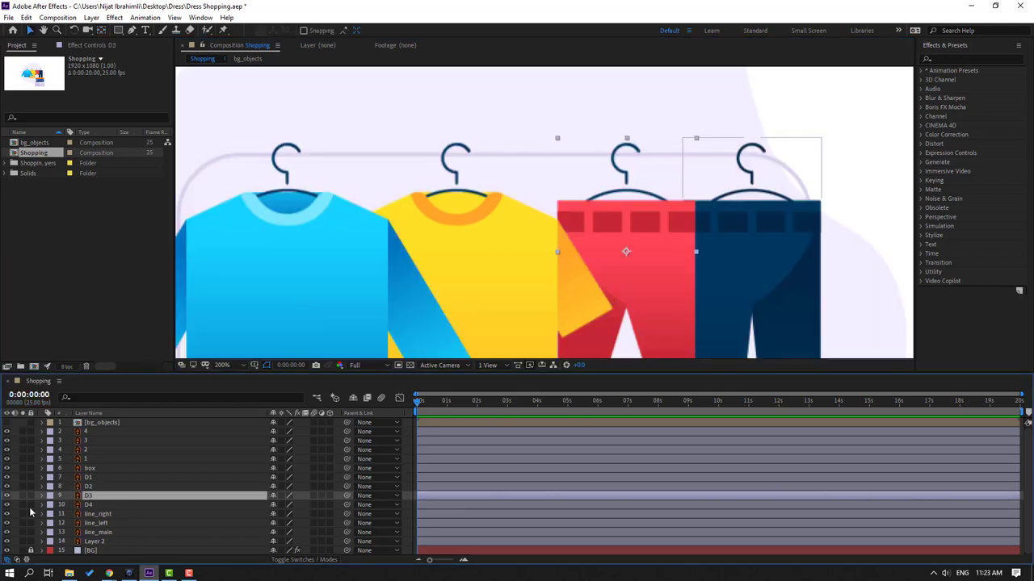
{"action": "left_click", "coordinate": [23, 495]}
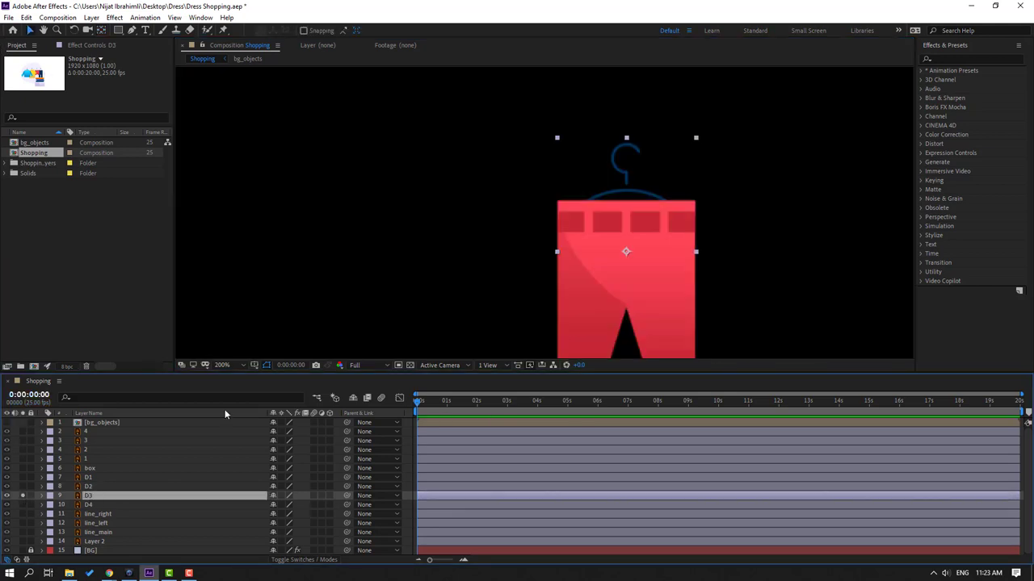
{"action": "left_click", "coordinate": [101, 30]}
{"action": "left_click_drag", "start_coordinate": [626, 252], "coordinate": [626, 143]}
{"action": "left_click", "coordinate": [30, 29]}
{"action": "left_click", "coordinate": [23, 495]}
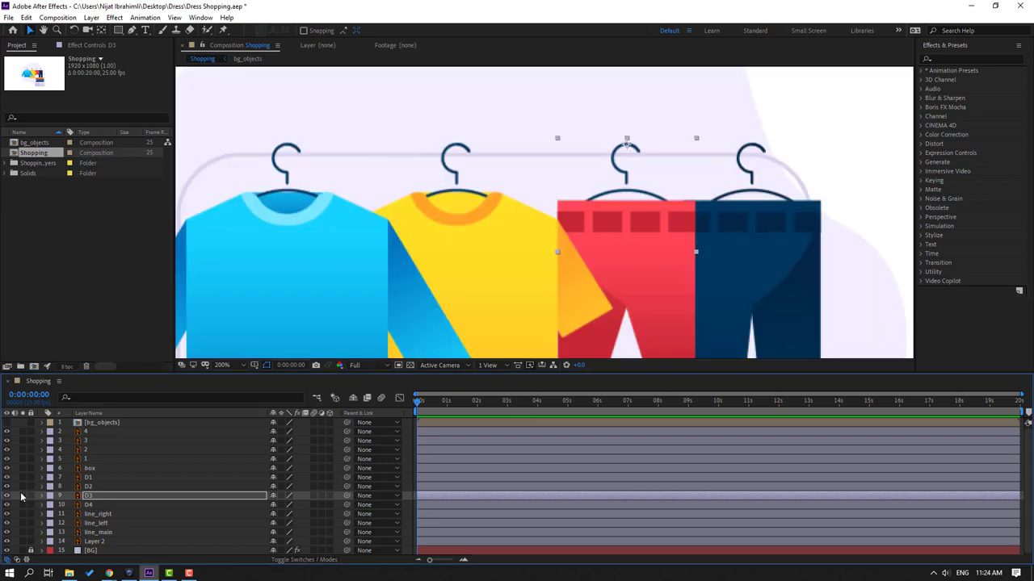
Step: Isolate the D4 trousers layer, move its anchor point to the top of its hanger hook, and unsolo it
{"action": "left_click", "coordinate": [87, 504]}
{"action": "left_click", "coordinate": [22, 505]}
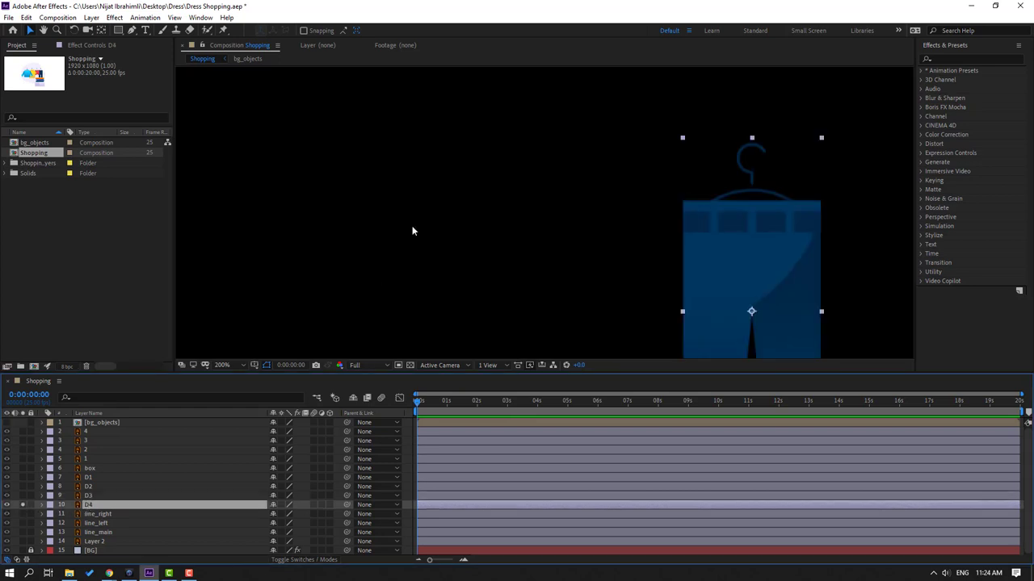
{"action": "left_click", "coordinate": [100, 30]}
{"action": "left_click_drag", "start_coordinate": [751, 311], "coordinate": [752, 145]}
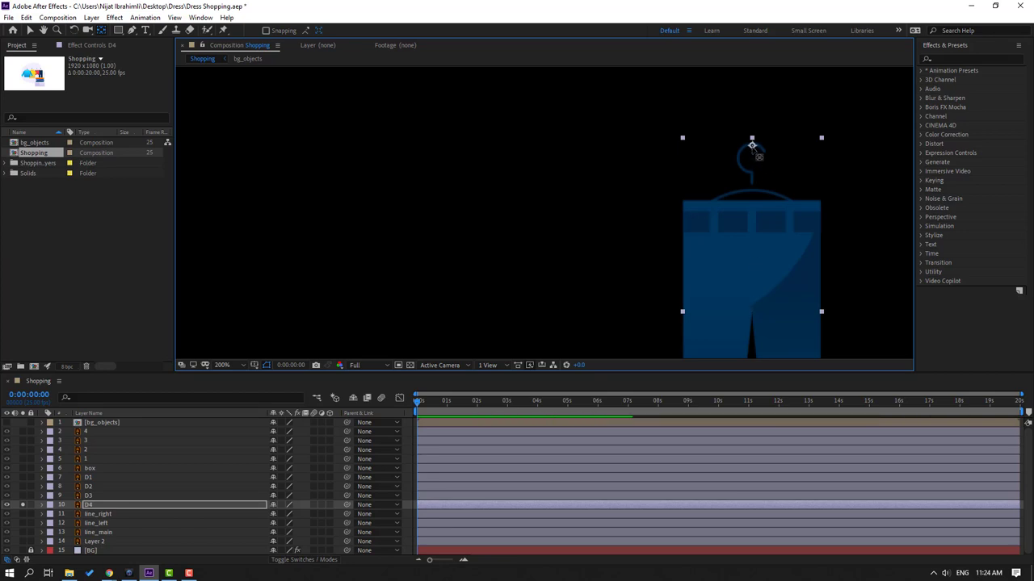
{"action": "left_click", "coordinate": [31, 30]}
{"action": "left_click", "coordinate": [22, 505]}
Step: Shift the D2, D3 and D4 layers in time to start at about 4 seconds
{"action": "scroll", "coordinate": [486, 232], "scroll_direction": "down", "scroll_amount": 1}
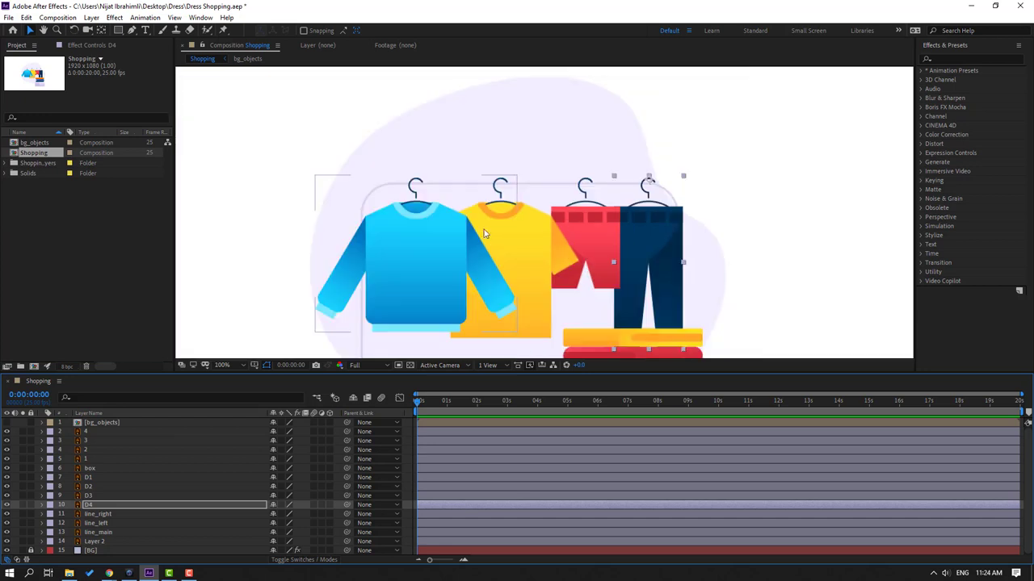
{"action": "left_click_drag", "start_coordinate": [382, 283], "coordinate": [357, 171]}
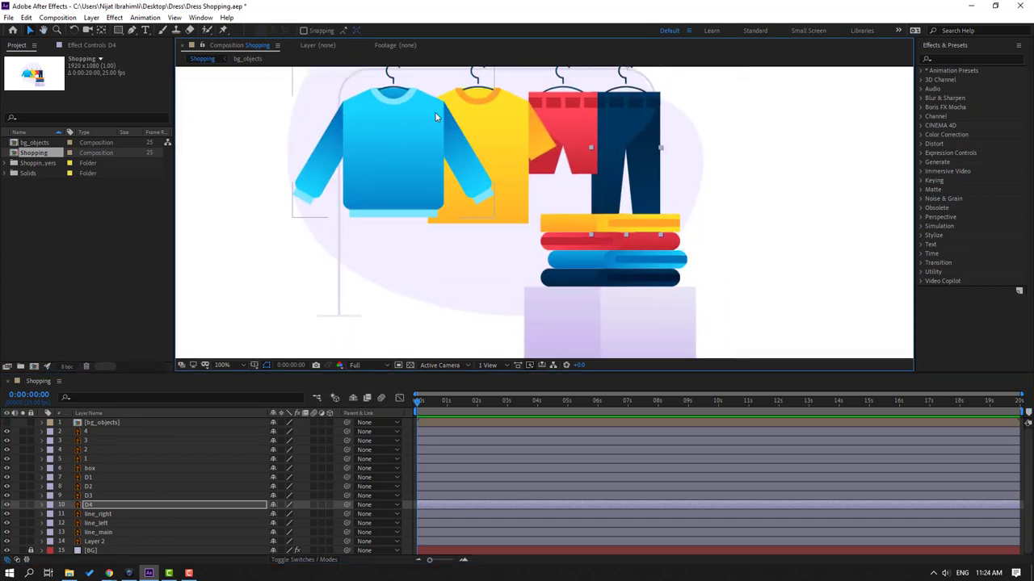
{"action": "scroll", "coordinate": [355, 245], "scroll_direction": "down", "scroll_amount": 1}
{"action": "left_click_drag", "start_coordinate": [419, 192], "coordinate": [418, 202]}
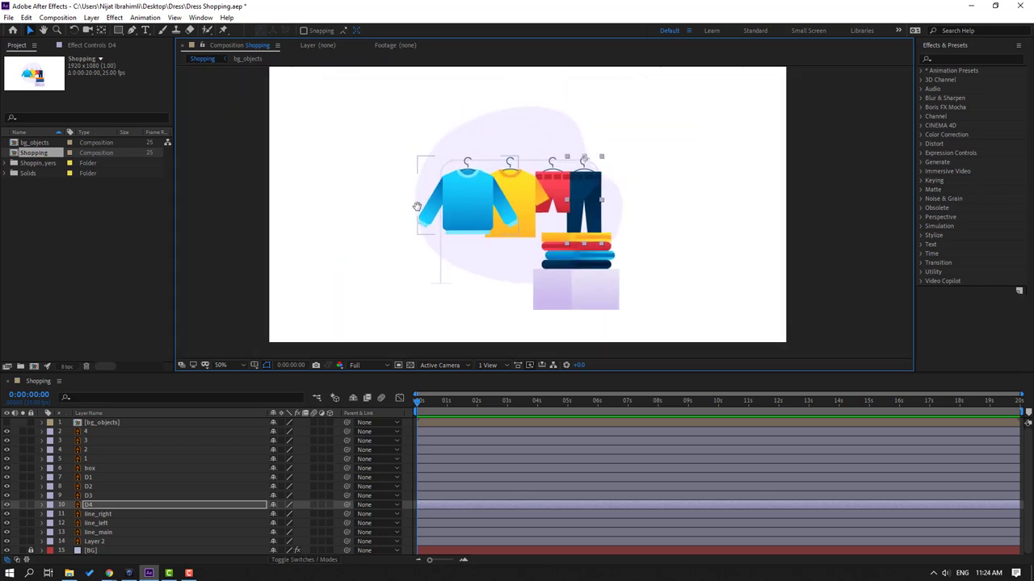
{"action": "left_click", "coordinate": [98, 479], "text": "shift"}
{"action": "left_click_drag", "start_coordinate": [436, 482], "coordinate": [462, 480]}
{"action": "left_click", "coordinate": [456, 491]}
Step: Move D1 along the rail to position 1174.6, 393.3 and set its first Position keyframe at 0 seconds
{"action": "left_click", "coordinate": [617, 484]}
{"action": "key", "text": "."}
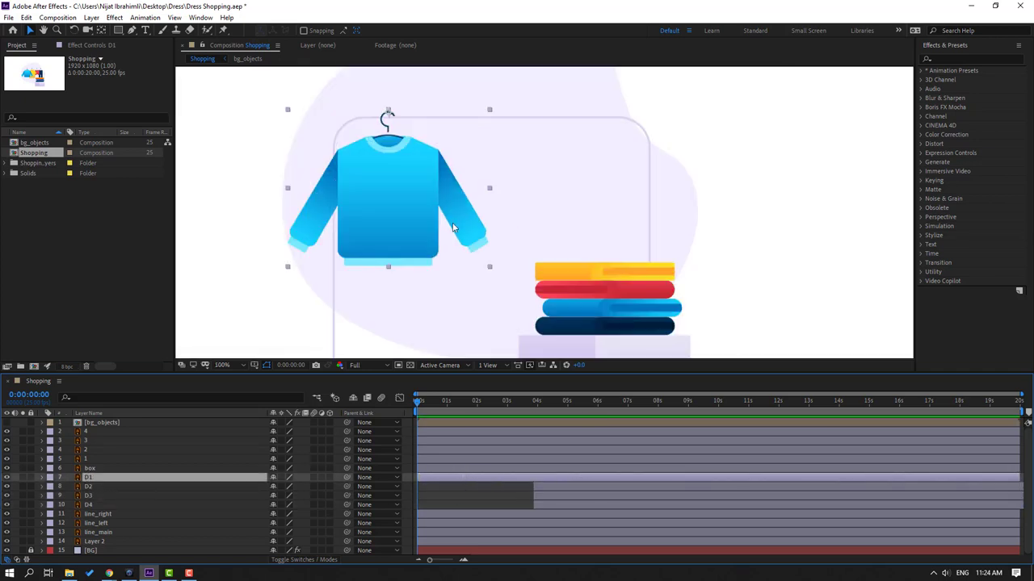
{"action": "key", "text": "p"}
{"action": "left_click_drag", "start_coordinate": [275, 489], "coordinate": [509, 490]}
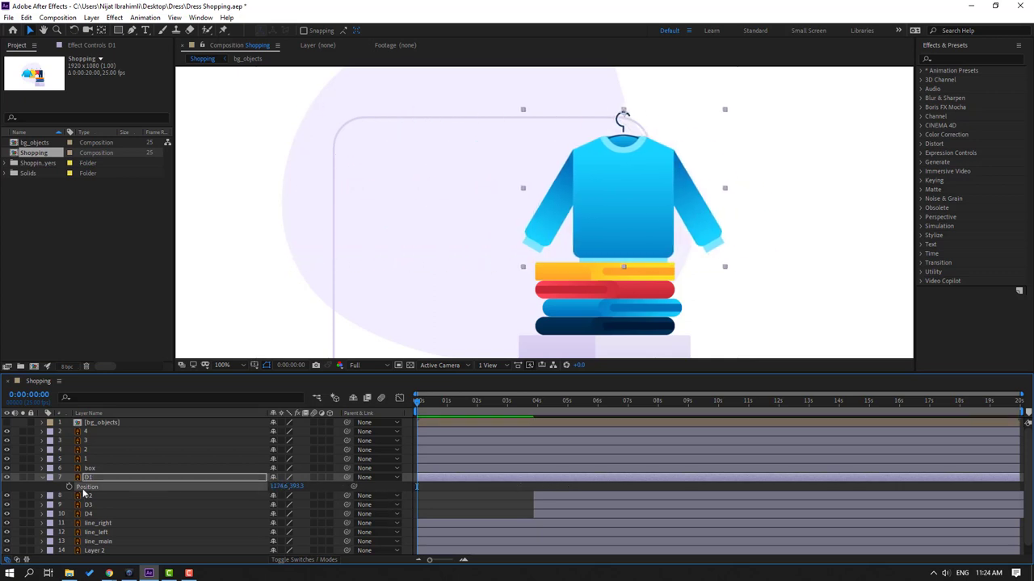
{"action": "left_click", "coordinate": [70, 486]}
Step: Add a Position keyframe of 690.6, 397.3 for D1 at 0:00:00:24
{"action": "left_click_drag", "start_coordinate": [429, 406], "coordinate": [448, 408]}
{"action": "left_click_drag", "start_coordinate": [301, 487], "coordinate": [41, 504]}
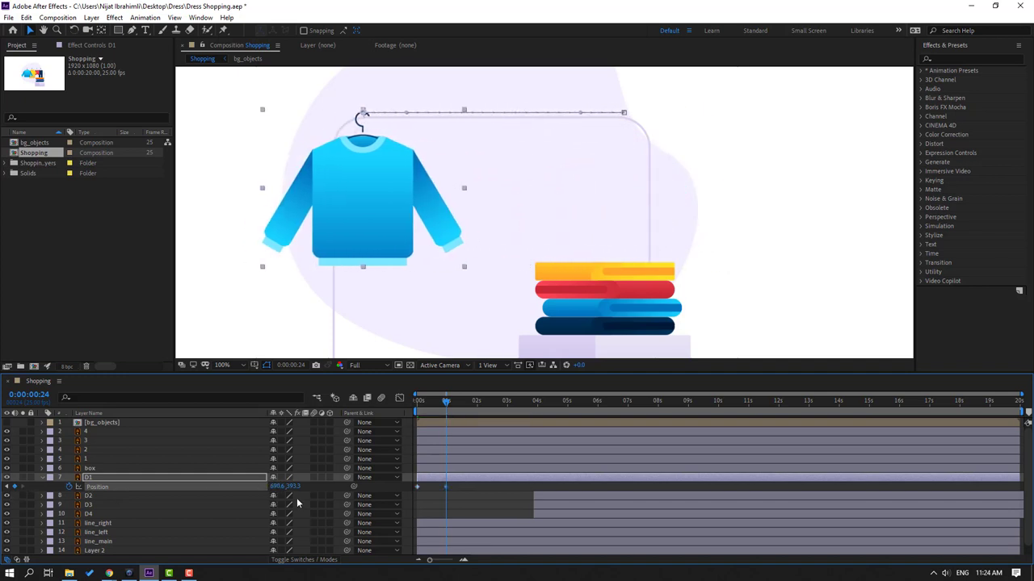
{"action": "left_click_drag", "start_coordinate": [293, 487], "coordinate": [500, 492]}
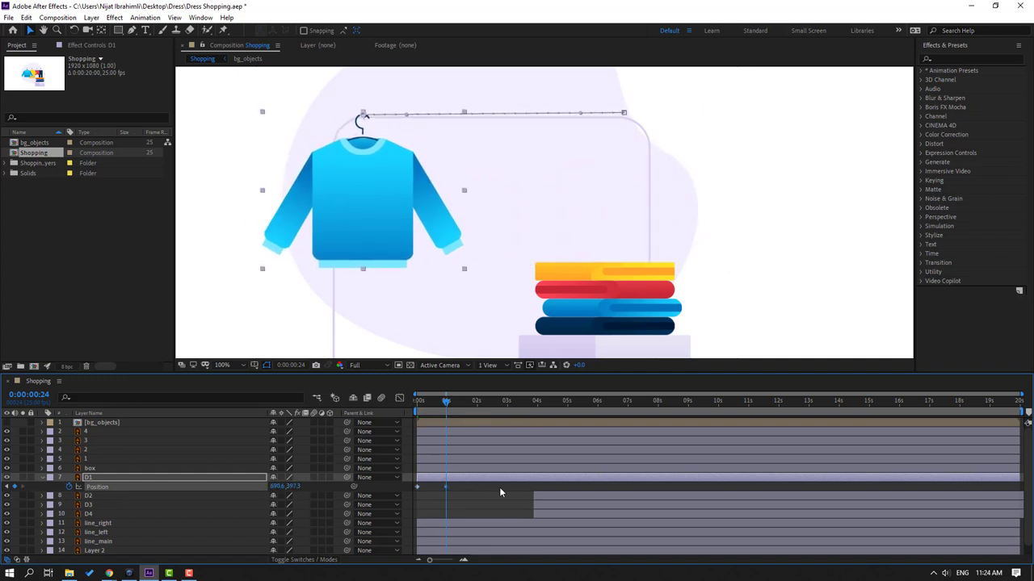
Step: Apply Easy Ease to D1's two Position keyframes
{"action": "right_click", "coordinate": [417, 488]}
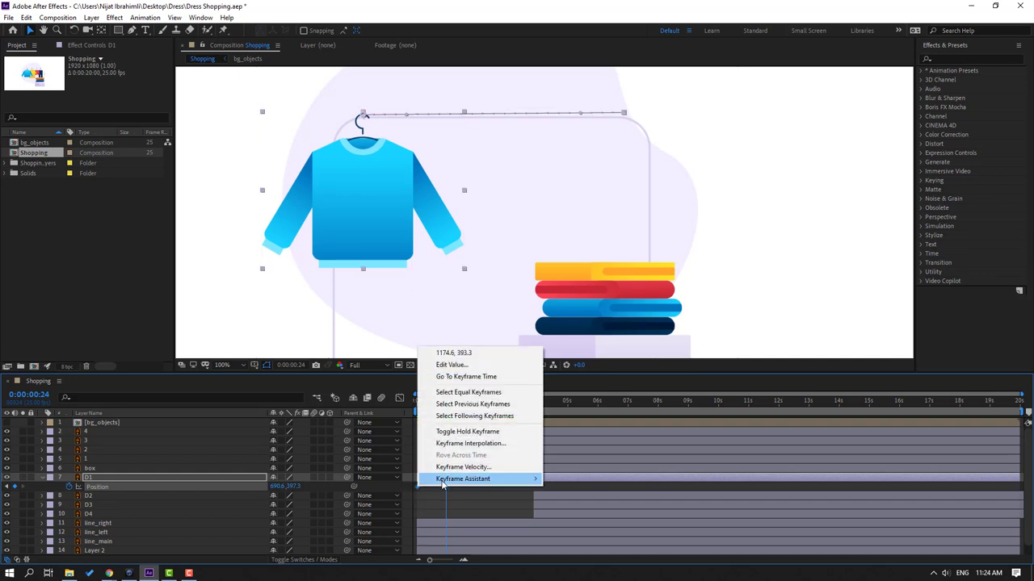
{"action": "mouse_move", "coordinate": [452, 479]}
{"action": "left_click", "coordinate": [598, 406]}
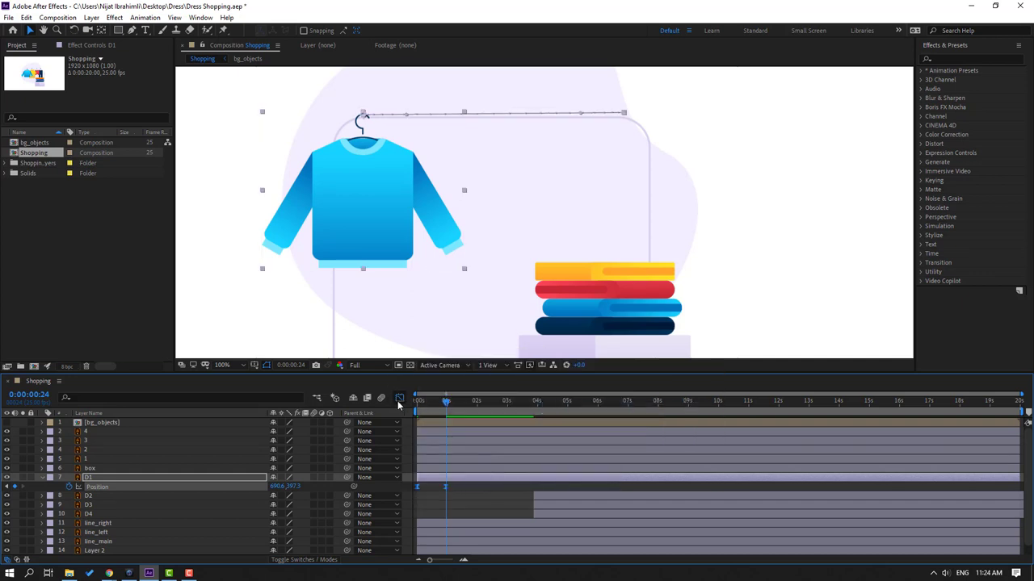
Step: Reshape D1's Position speed graph to peak early and slow gradually into the last keyframe, and preview the motion
{"action": "left_click", "coordinate": [399, 399]}
{"action": "left_click_drag", "start_coordinate": [465, 515], "coordinate": [447, 544]}
{"action": "key", "text": "equal"}
{"action": "key", "text": "equal"}
{"action": "left_click_drag", "start_coordinate": [526, 560], "coordinate": [487, 531]}
{"action": "key", "text": "minus"}
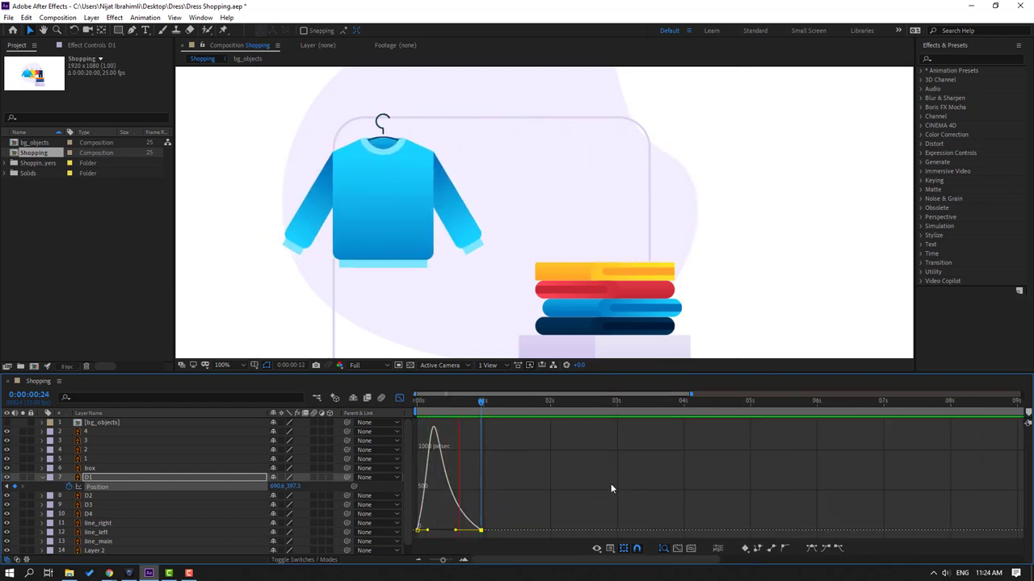
{"action": "key", "text": "space"}
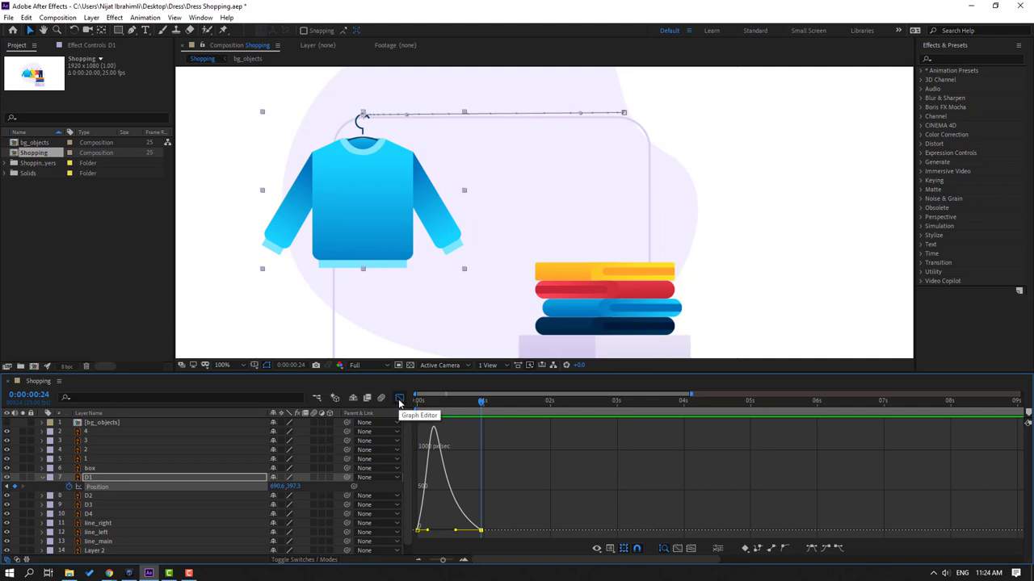
{"action": "left_click", "coordinate": [399, 400]}
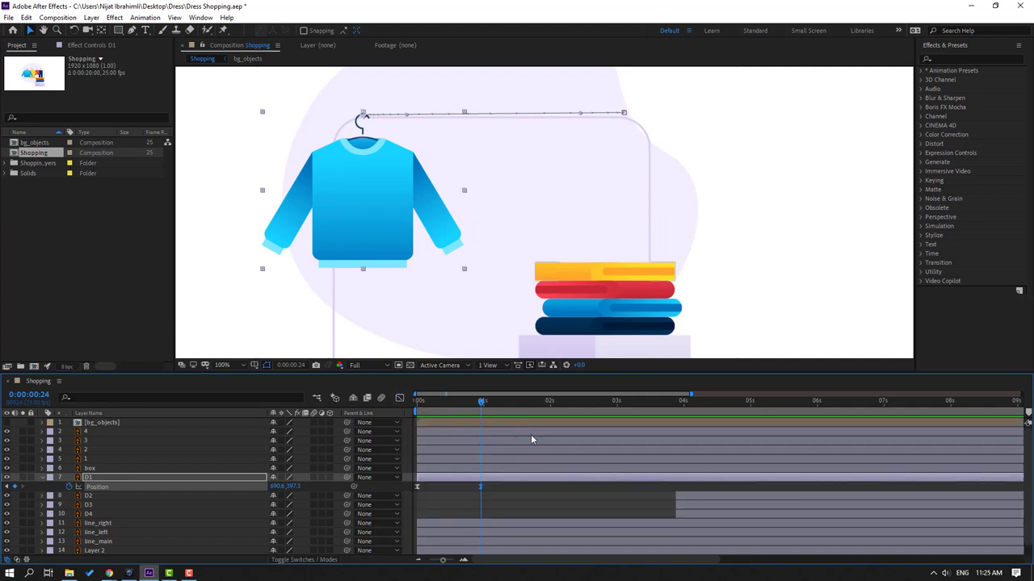
Step: Add a rebound Position keyframe of 705.6, 397.3 for D1 at 0:00:01:02
{"action": "key", "text": "Page_Down"}
{"action": "key", "text": "Page_Down"}
{"action": "key", "text": "Page_Down"}
{"action": "left_click_drag", "start_coordinate": [276, 486], "coordinate": [285, 486]}
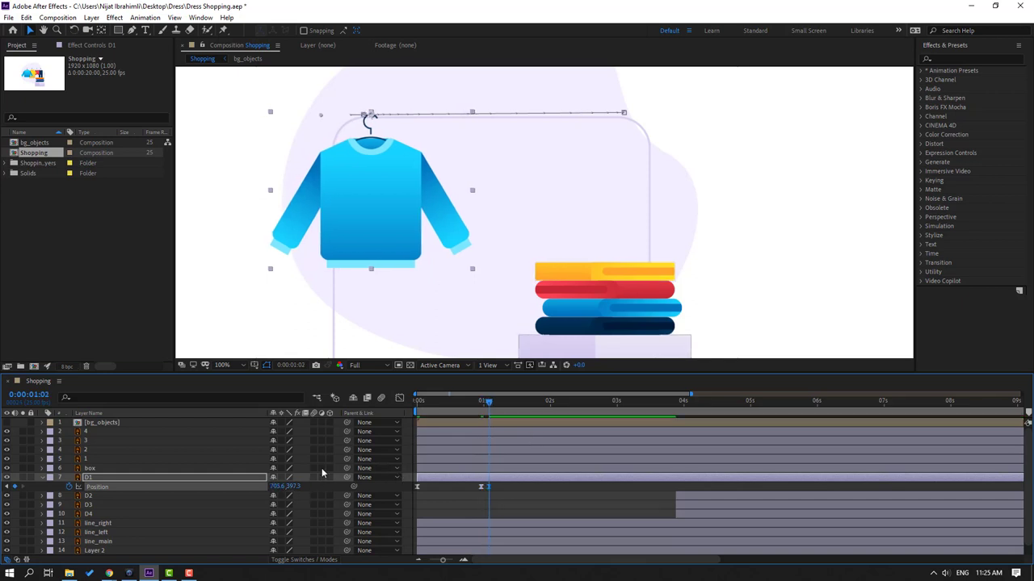
Step: Duplicate D1's Position keyframe of 690.6, 397.3 to 0:00:01:05
{"action": "key", "text": "Page_Down"}
{"action": "key", "text": "Page_Down"}
{"action": "key", "text": "Page_Down"}
{"action": "left_click", "coordinate": [481, 487]}
{"action": "key", "text": "shift+Left"}
{"action": "key", "text": "shift+Left"}
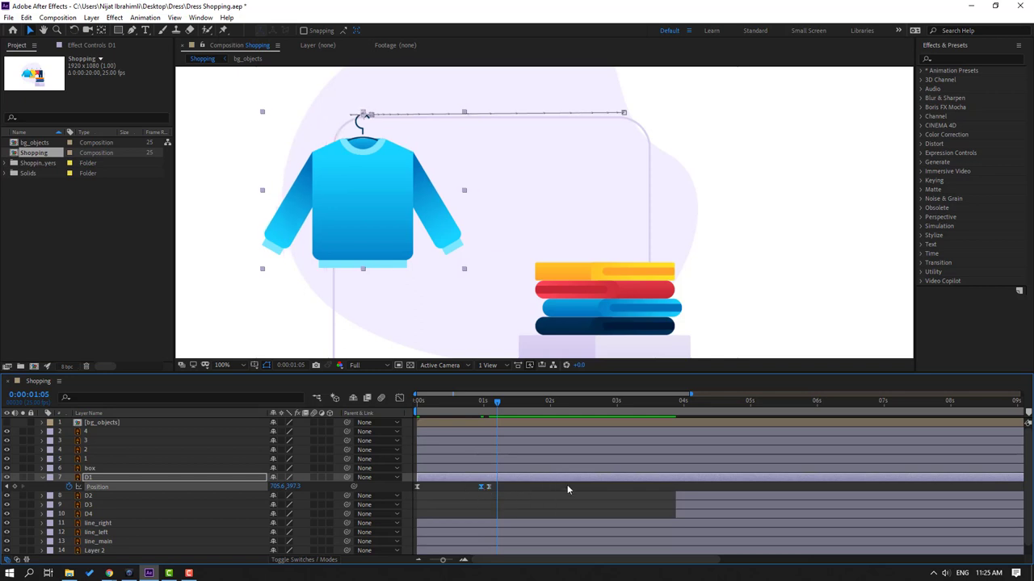
Step: Set the spatial interpolation of D1's last three Position keyframes to Linear and preview the motion
{"action": "left_click_drag", "start_coordinate": [478, 404], "coordinate": [486, 401]}
{"action": "left_click_drag", "start_coordinate": [531, 502], "coordinate": [465, 486]}
{"action": "right_click", "coordinate": [482, 490]}
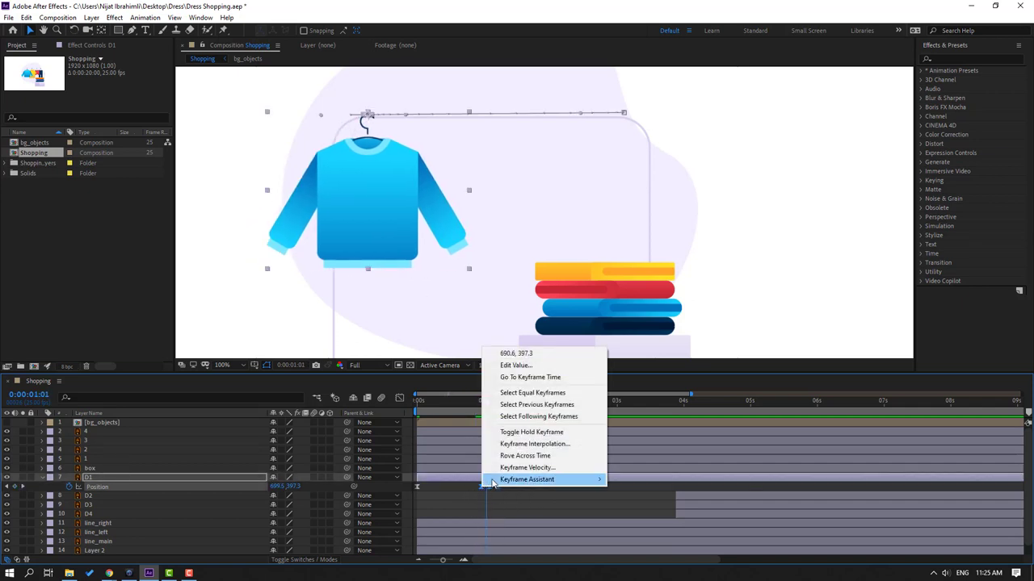
{"action": "left_click", "coordinate": [555, 448]}
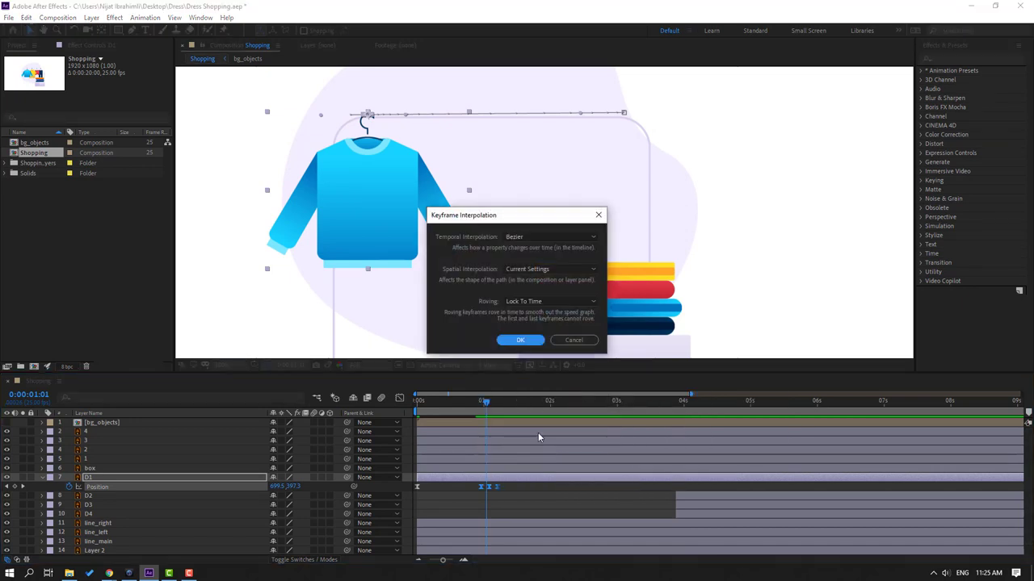
{"action": "left_click", "coordinate": [520, 274]}
{"action": "left_click", "coordinate": [554, 299]}
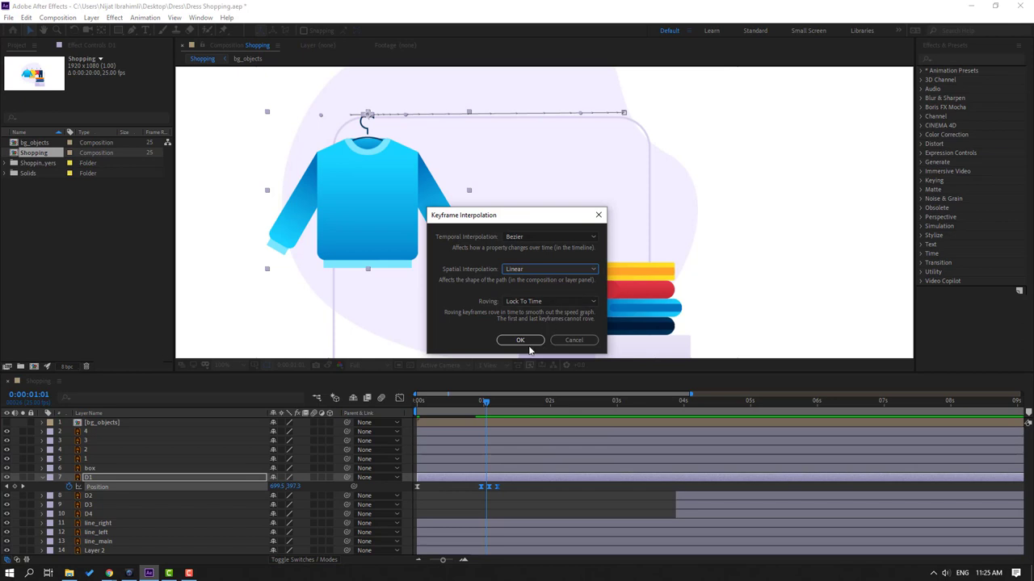
{"action": "left_click", "coordinate": [520, 340]}
{"action": "key", "text": "space"}
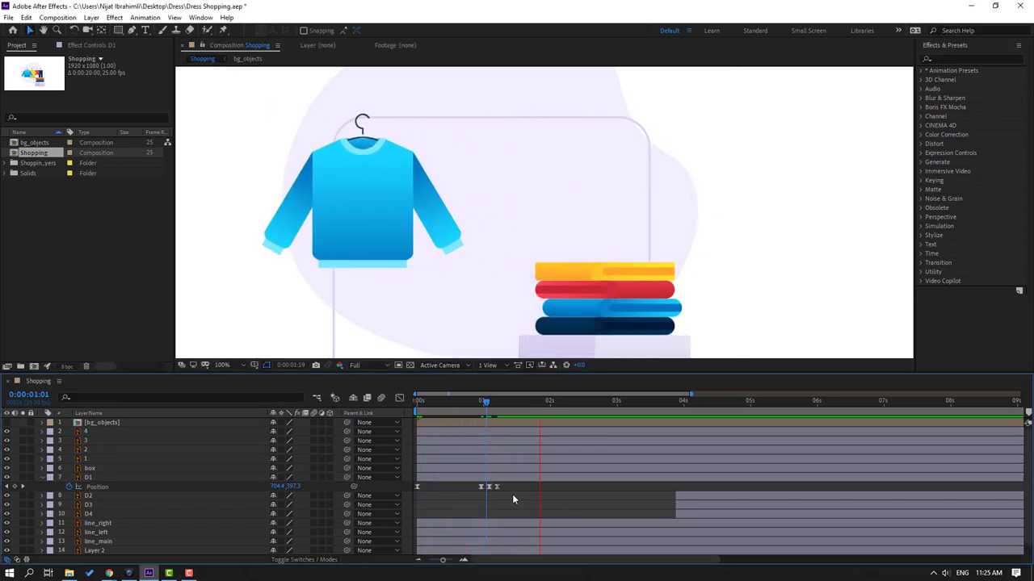
Step: Shift D1's last three Position keyframes earlier as a group so they begin at 0:00:00:13, and preview the motion
{"action": "key", "text": "space"}
{"action": "left_click_drag", "start_coordinate": [515, 484], "coordinate": [451, 487]}
{"action": "key", "text": "space"}
{"action": "key", "text": "space"}
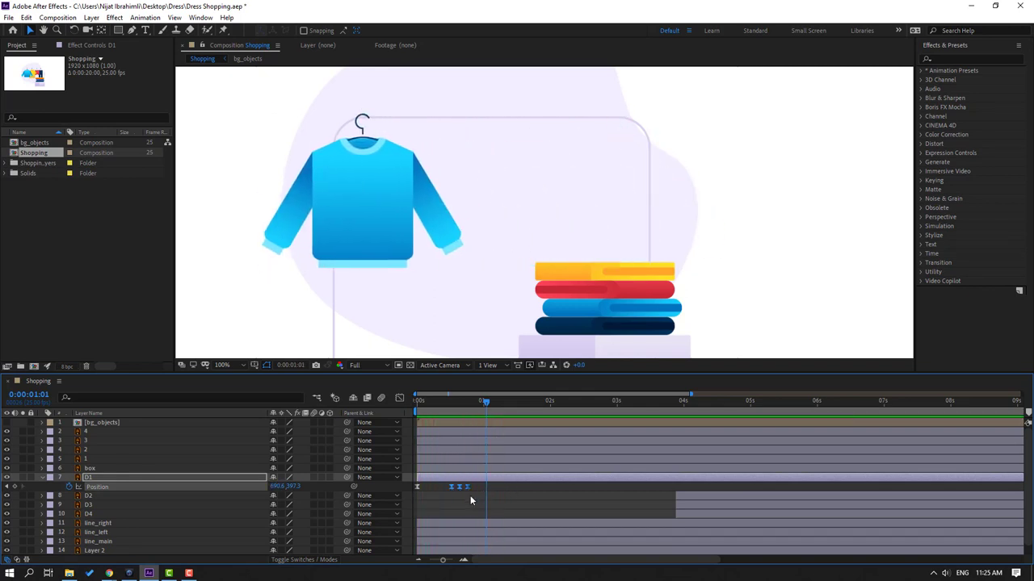
Step: Space out D1's last two Position keyframes to 0:00:00:19 and 0:00:01:00, and preview the slower rebound
{"action": "left_click", "coordinate": [470, 496]}
{"action": "left_click_drag", "start_coordinate": [484, 401], "coordinate": [457, 401]}
{"action": "left_click_drag", "start_coordinate": [507, 501], "coordinate": [482, 488]}
{"action": "left_click", "coordinate": [523, 499]}
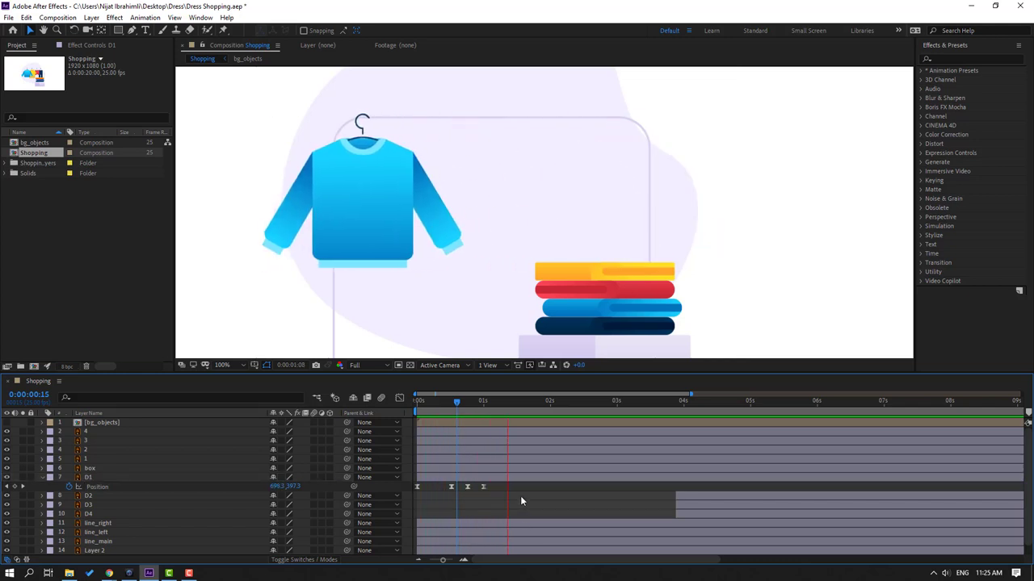
{"action": "key", "text": "space"}
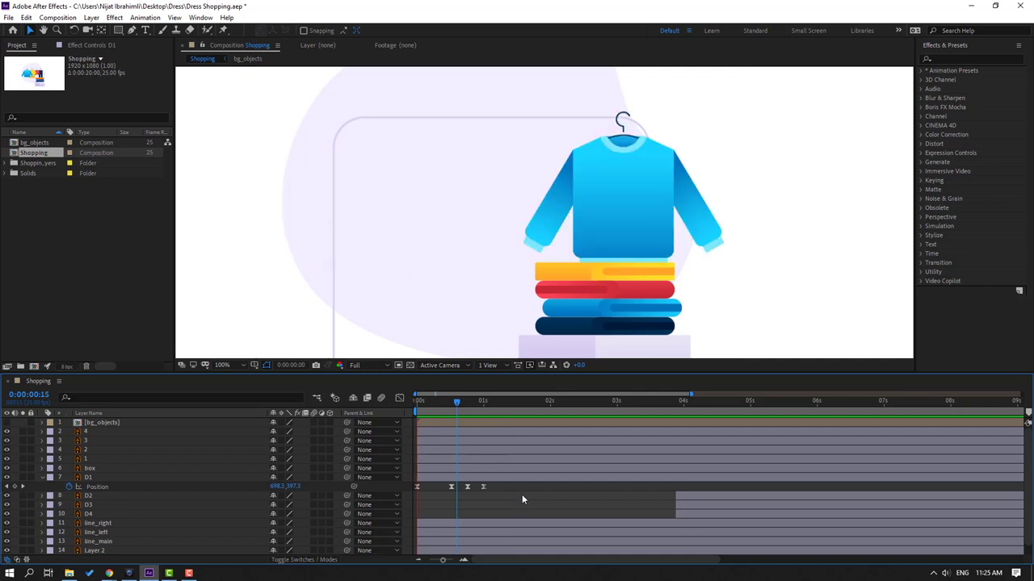
{"action": "key", "text": "space"}
Step: Show D1's Rotation alongside its Position and add a Rotation keyframe of -16° at 0:00:00:00
{"action": "left_click", "coordinate": [88, 480]}
{"action": "left_click", "coordinate": [90, 481]}
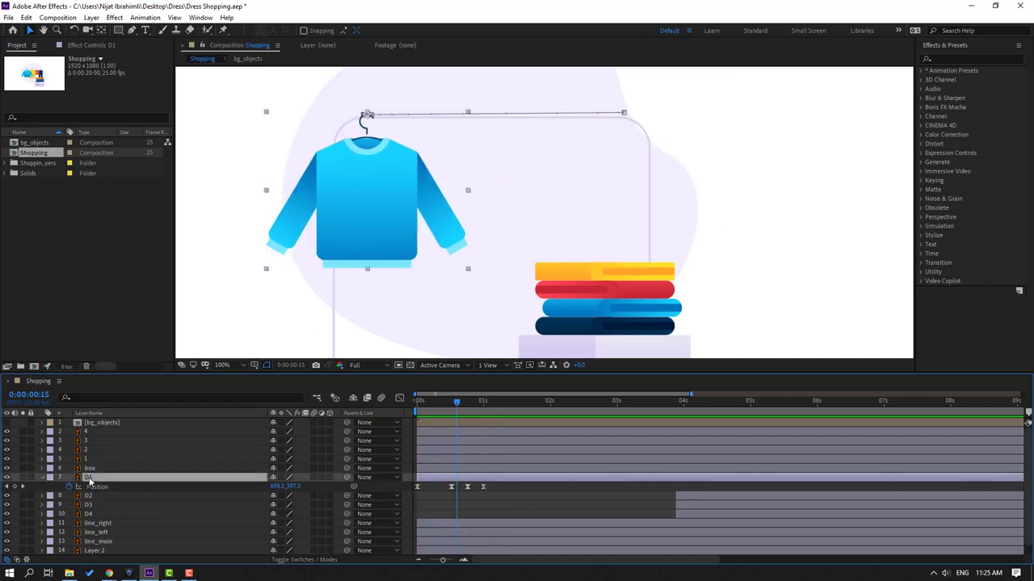
{"action": "key", "text": "shift+r"}
{"action": "left_click_drag", "start_coordinate": [452, 405], "coordinate": [417, 410]}
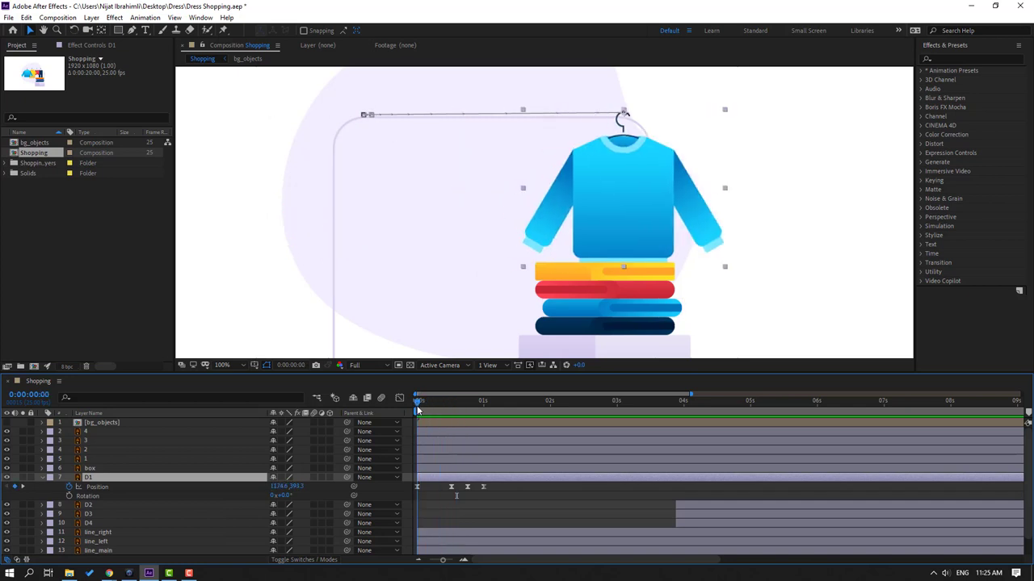
{"action": "left_click", "coordinate": [87, 496]}
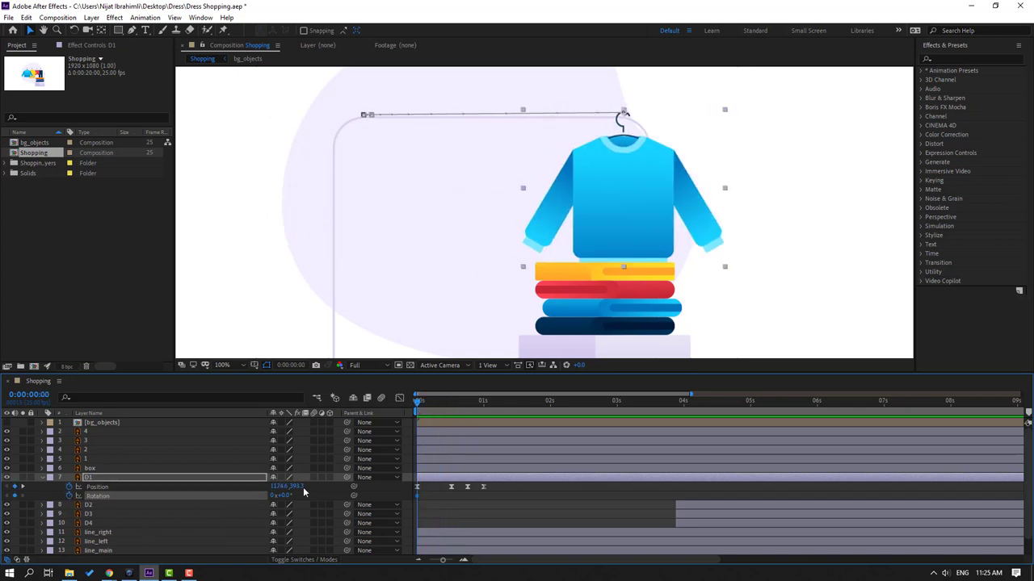
{"action": "left_click_drag", "start_coordinate": [285, 499], "coordinate": [276, 497]}
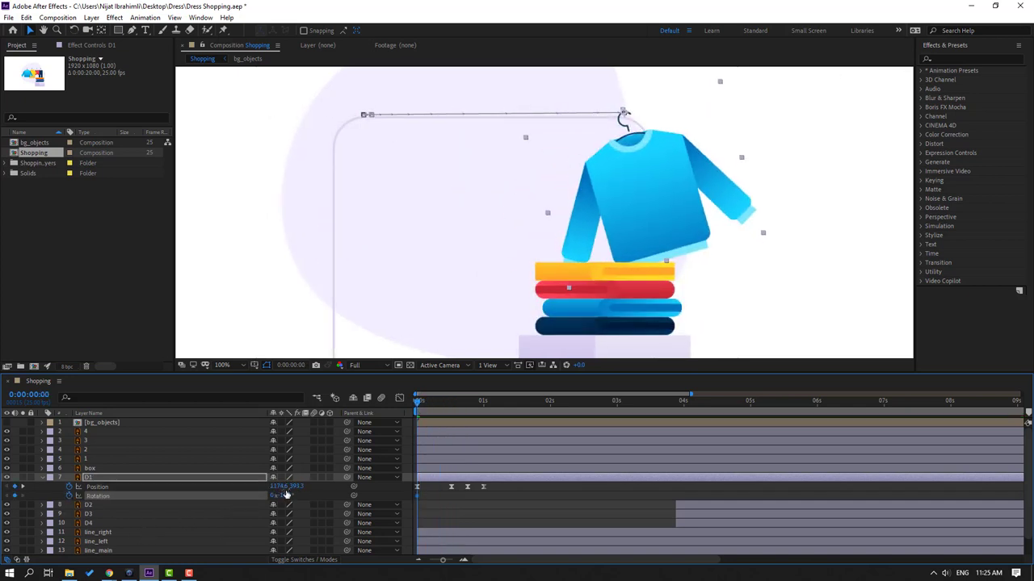
Step: Add D1 Rotation keyframes of 11° at 0:00:00:13 and -5° at 0:00:00:19
{"action": "left_click_drag", "start_coordinate": [420, 406], "coordinate": [451, 403]}
{"action": "left_click_drag", "start_coordinate": [285, 496], "coordinate": [297, 493]}
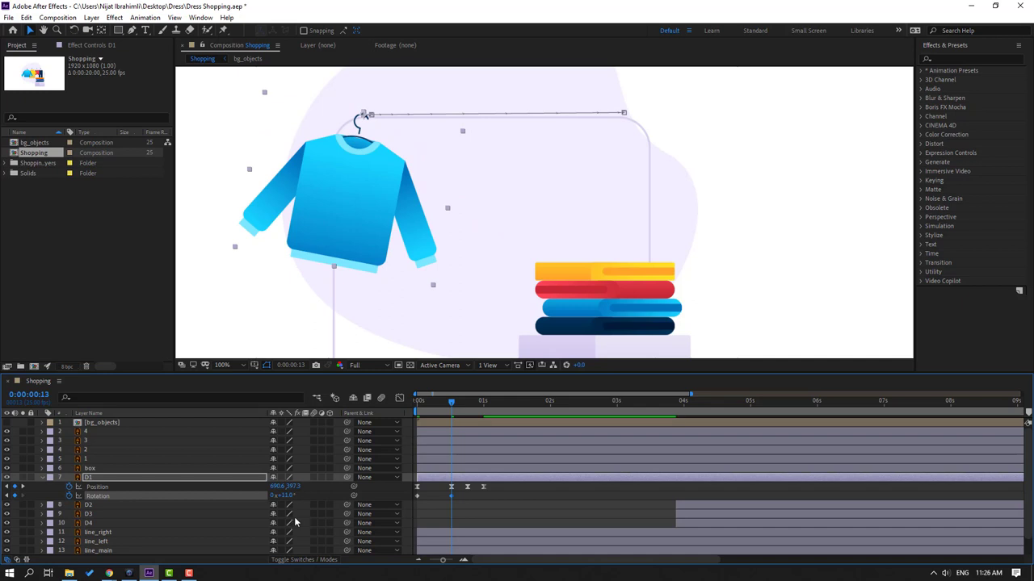
{"action": "left_click_drag", "start_coordinate": [463, 403], "coordinate": [468, 410]}
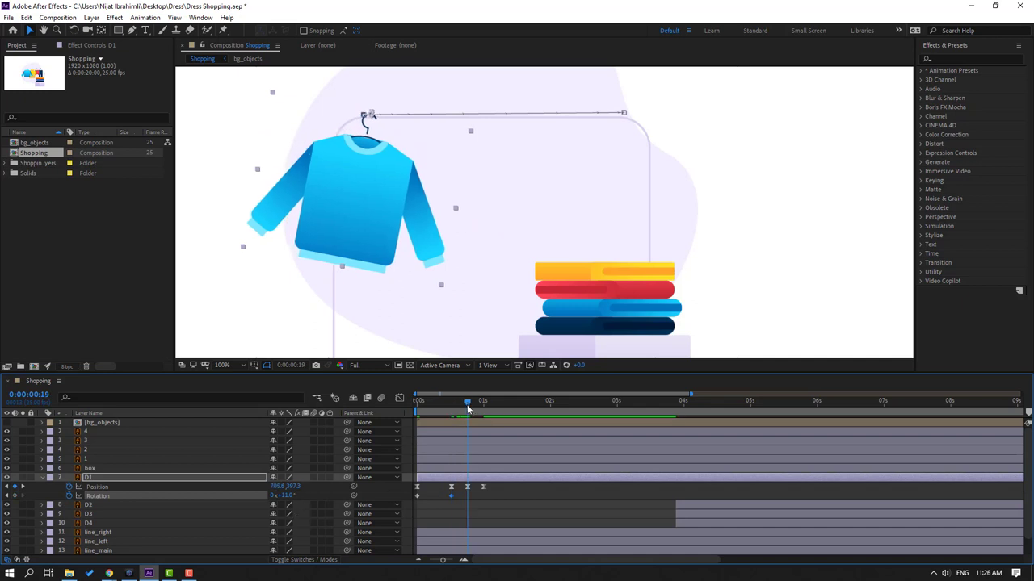
{"action": "left_click", "coordinate": [285, 495]}
{"action": "type", "text": "-5"}
{"action": "key", "text": "Return"}
Step: Finish D1's swing with Rotation keyframes of 2° at 0:00:01:00, -1° at 0:00:01:03 and 0° at 0:00:01:06
{"action": "left_click_drag", "start_coordinate": [471, 404], "coordinate": [485, 406]}
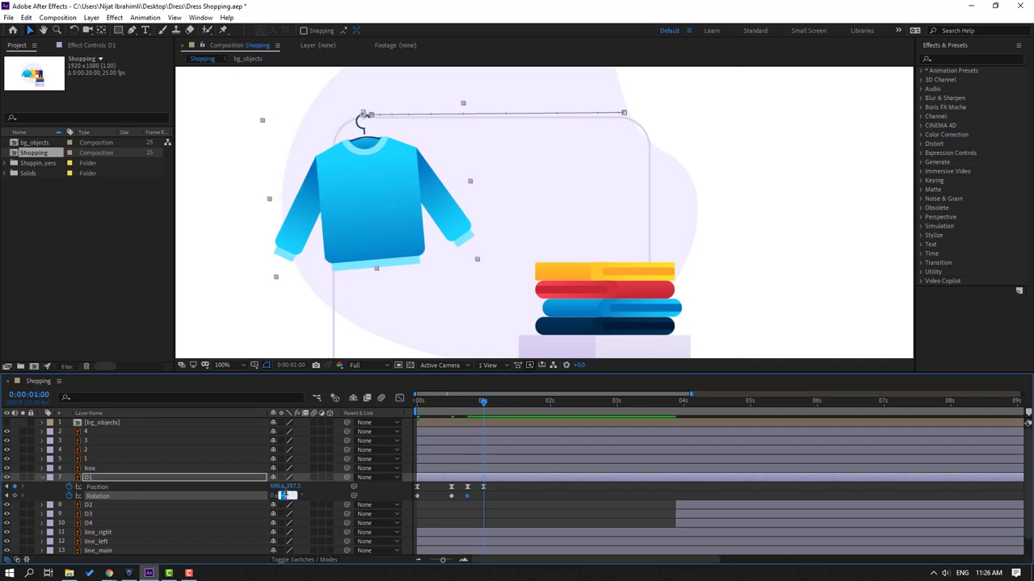
{"action": "type", "text": "2"}
{"action": "key", "text": "Return"}
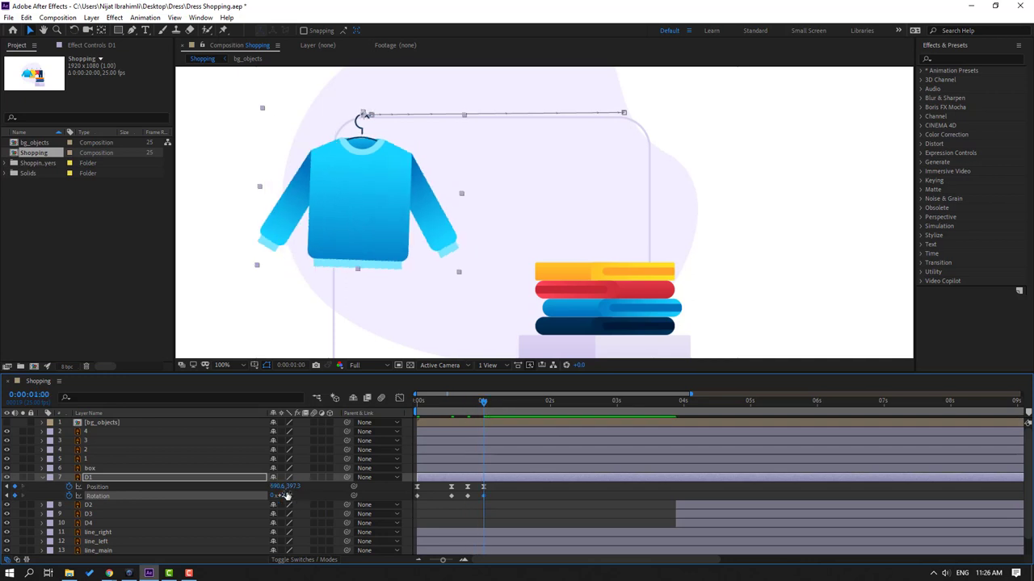
{"action": "left_click", "coordinate": [492, 400]}
{"action": "key", "text": "Return"}
{"action": "left_click_drag", "start_coordinate": [496, 403], "coordinate": [502, 408]}
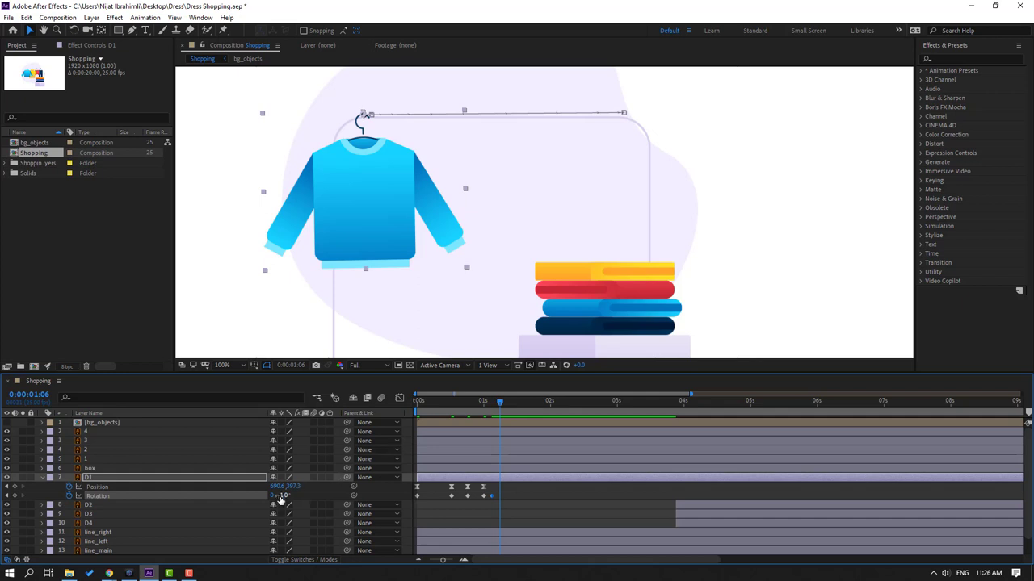
{"action": "type", "text": "0"}
{"action": "key", "text": "Return"}
Step: Apply Easy Ease to all of D1's Rotation keyframes and preview the swing
{"action": "left_click_drag", "start_coordinate": [511, 500], "coordinate": [415, 494]}
{"action": "right_click", "coordinate": [417, 494]}
{"action": "mouse_move", "coordinate": [500, 487]}
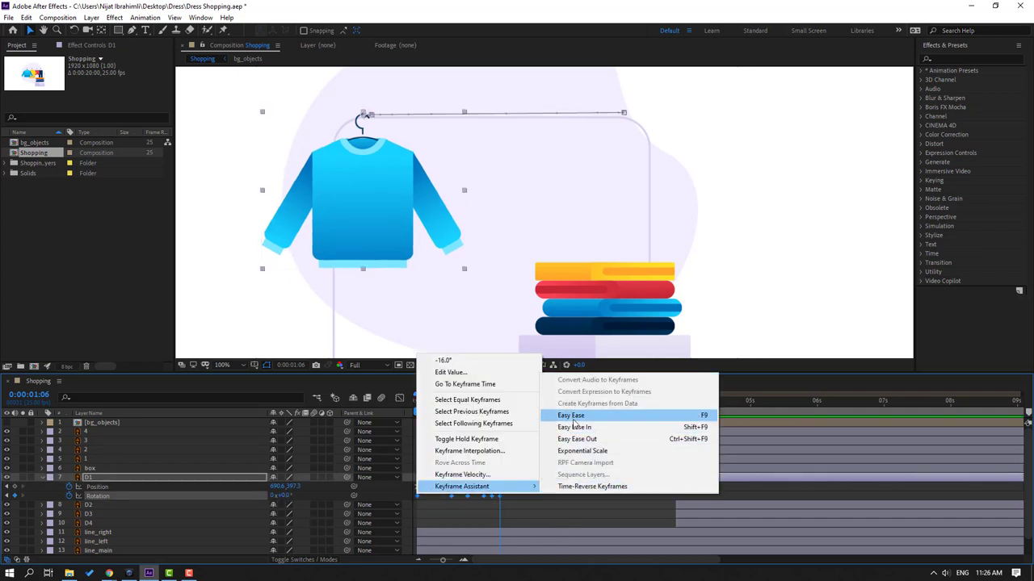
{"action": "left_click", "coordinate": [571, 415]}
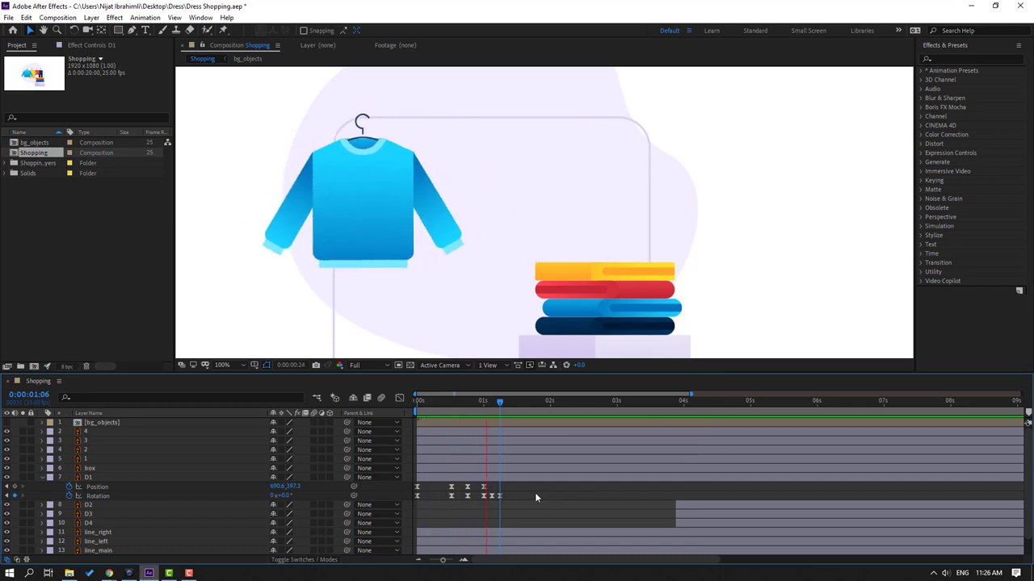
{"action": "key", "text": "space"}
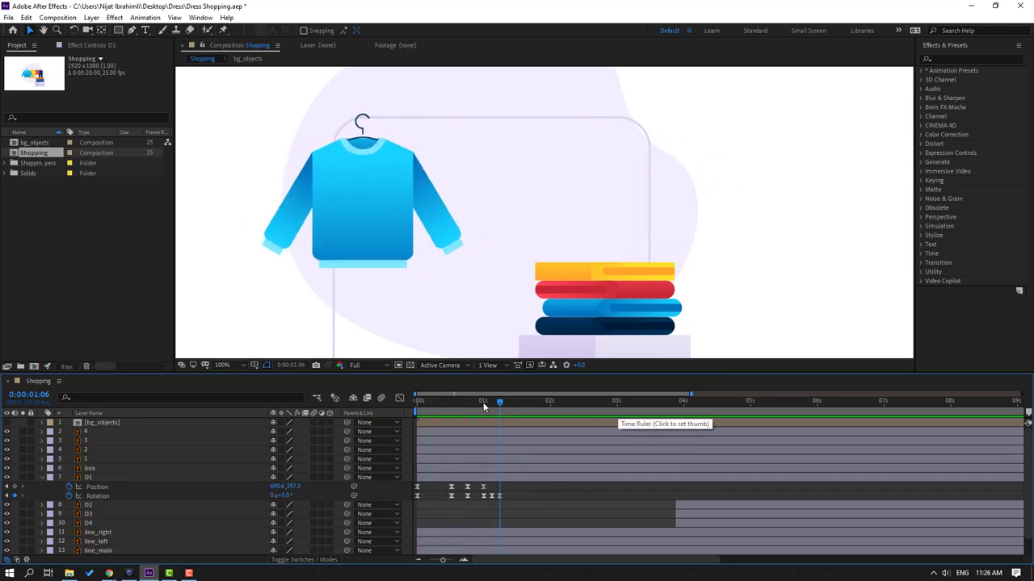
Step: Add D1 Scale keyframes of 100% at 0:00:00:08 and 0% at 0:00:00:00
{"action": "left_click", "coordinate": [98, 478]}
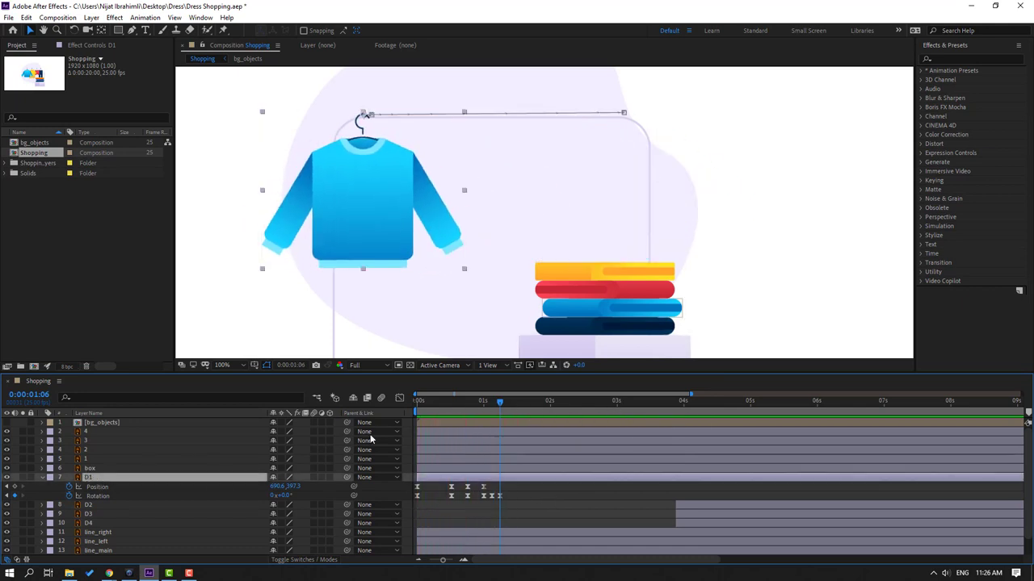
{"action": "key", "text": "shift+s"}
{"action": "left_click", "coordinate": [447, 403]}
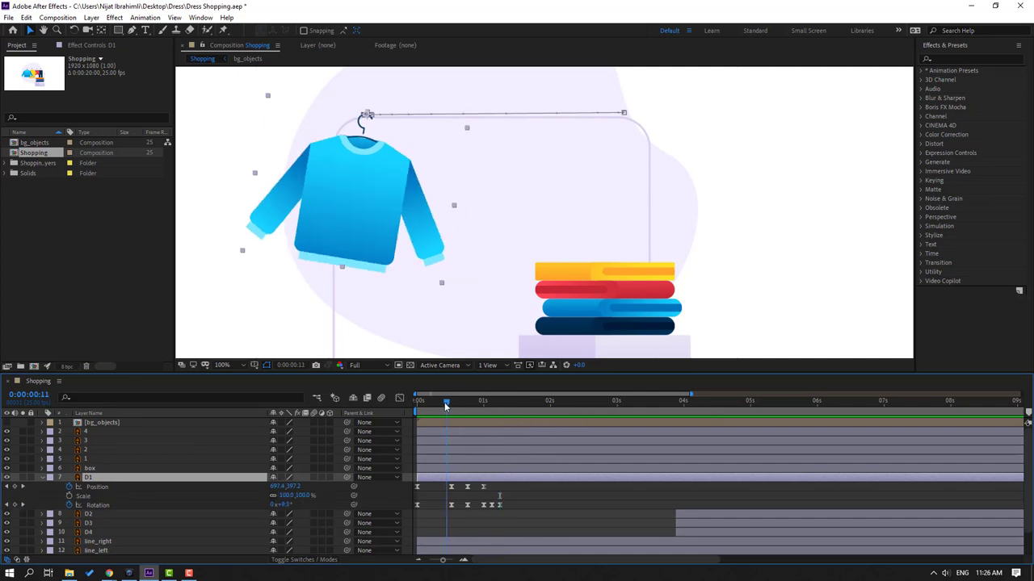
{"action": "left_click_drag", "start_coordinate": [446, 406], "coordinate": [437, 405]}
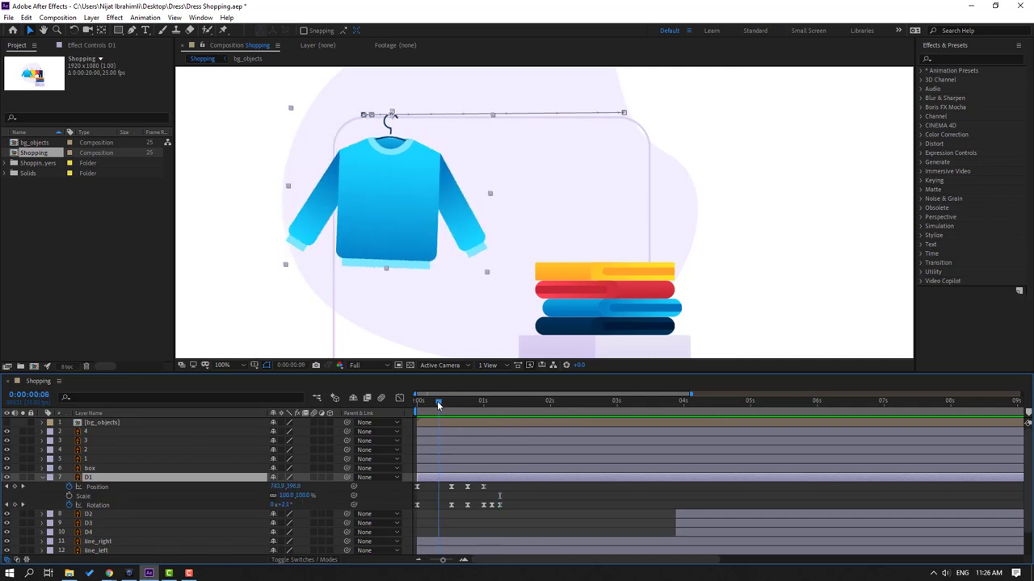
{"action": "left_click", "coordinate": [69, 496]}
{"action": "left_click_drag", "start_coordinate": [423, 412], "coordinate": [416, 412]}
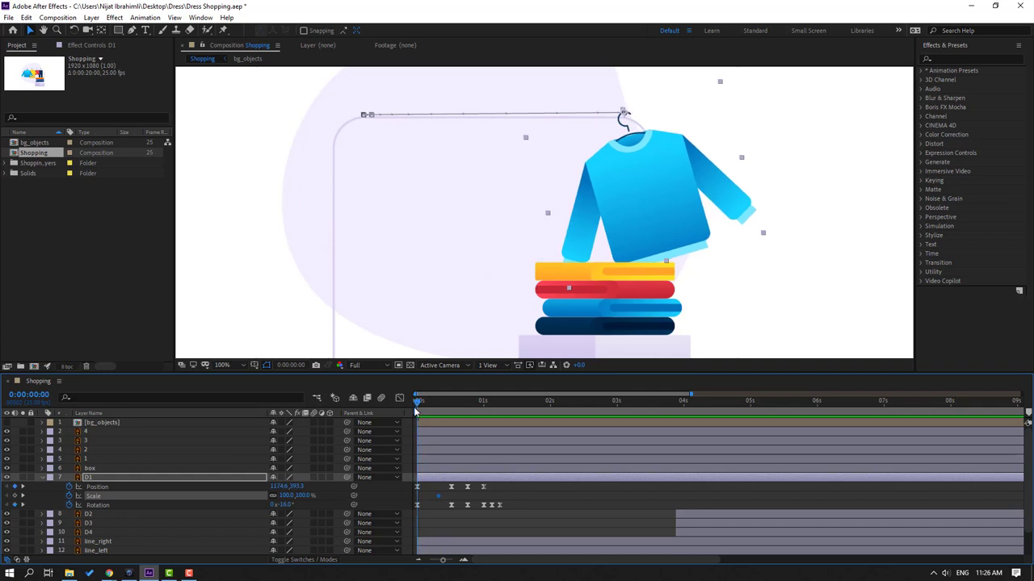
{"action": "type", "text": "0"}
{"action": "key", "text": "Return"}
Step: Apply Easy Ease to D1's Scale keyframes and preview the sweater's entrance
{"action": "right_click", "coordinate": [417, 501]}
{"action": "mouse_move", "coordinate": [473, 484]}
{"action": "left_click", "coordinate": [565, 416]}
{"action": "left_click", "coordinate": [557, 501]}
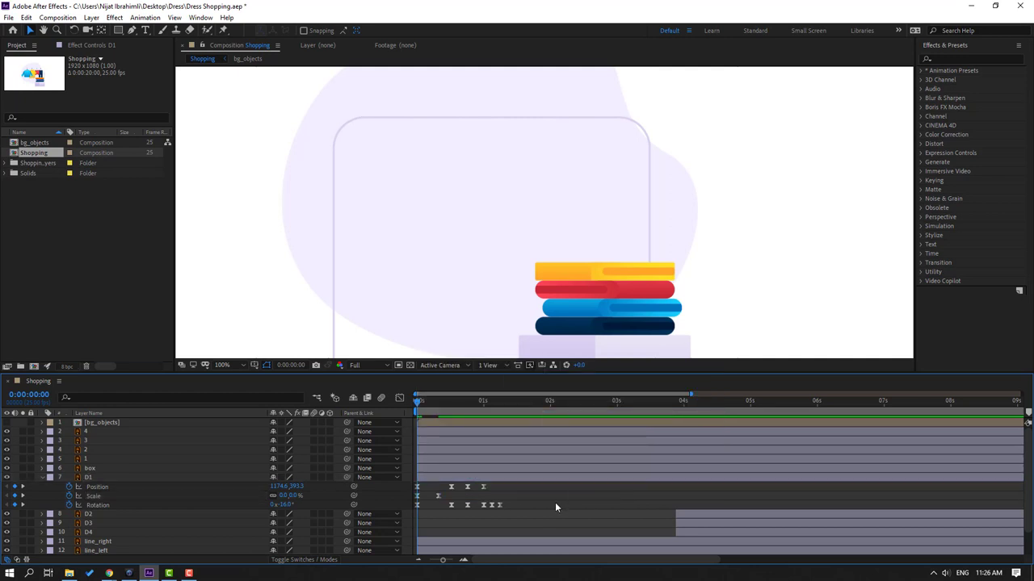
{"action": "key", "text": "space"}
{"action": "key", "text": "space"}
{"action": "key", "text": "space"}
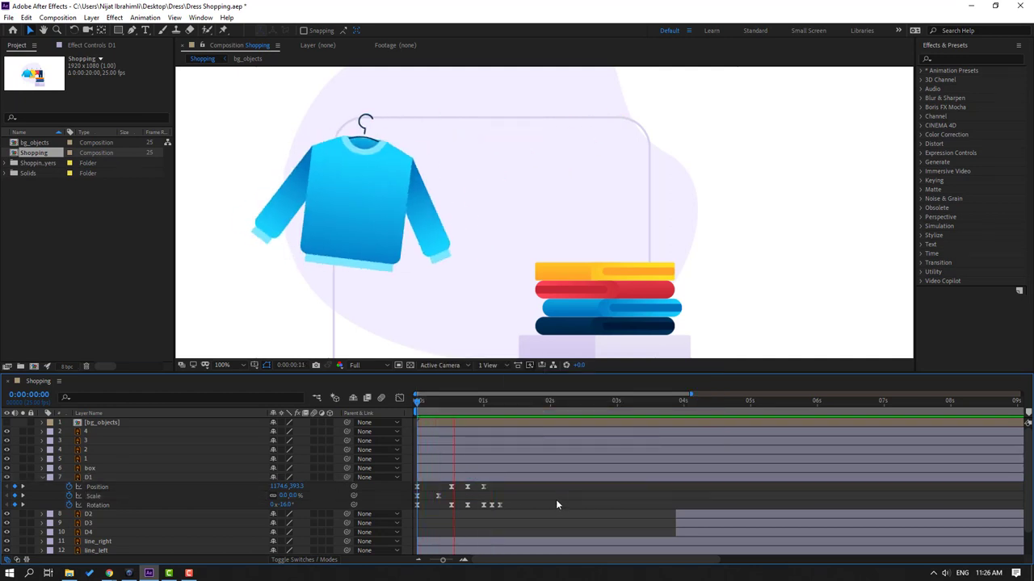
{"action": "scroll", "coordinate": [349, 298], "scroll_direction": "down", "scroll_amount": 2}
{"action": "key", "text": "space"}
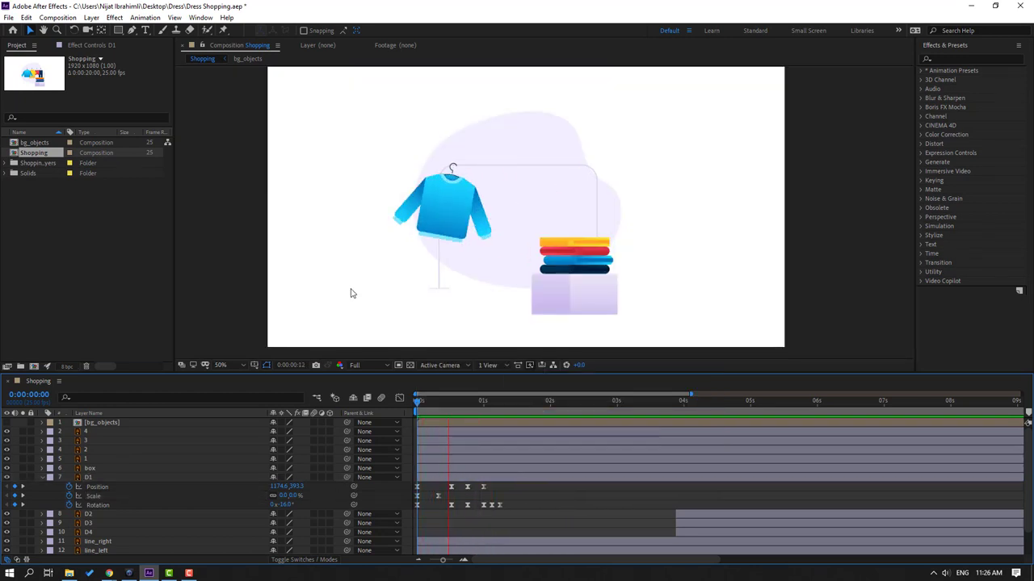
Step: Move D1's second Scale keyframe earlier to about 0:00:00:05 and preview the faster scale-up
{"action": "scroll", "coordinate": [351, 293], "scroll_direction": "up", "scroll_amount": 1}
{"action": "key", "text": "space"}
{"action": "left_click", "coordinate": [438, 495]}
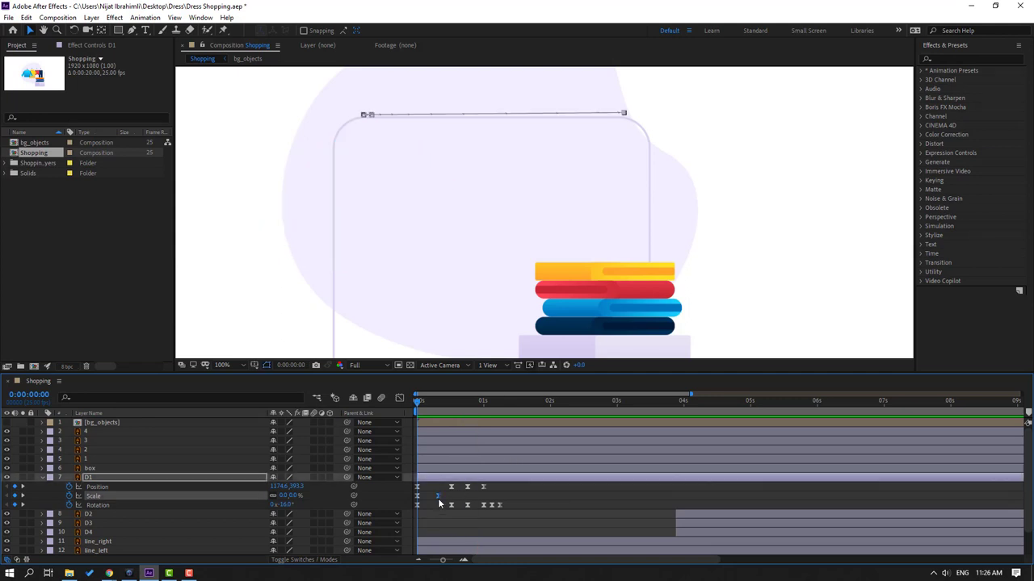
{"action": "key", "text": "space"}
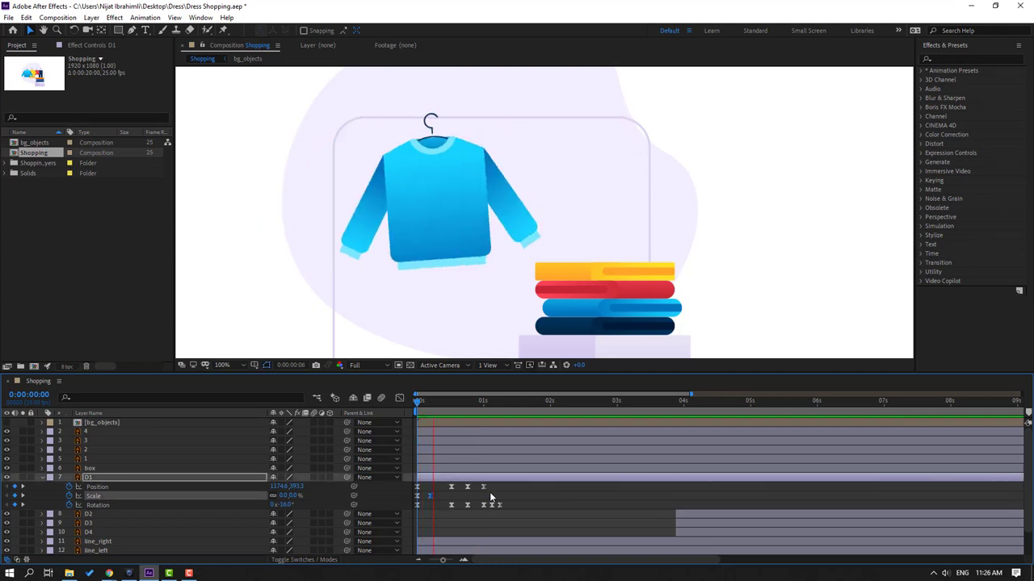
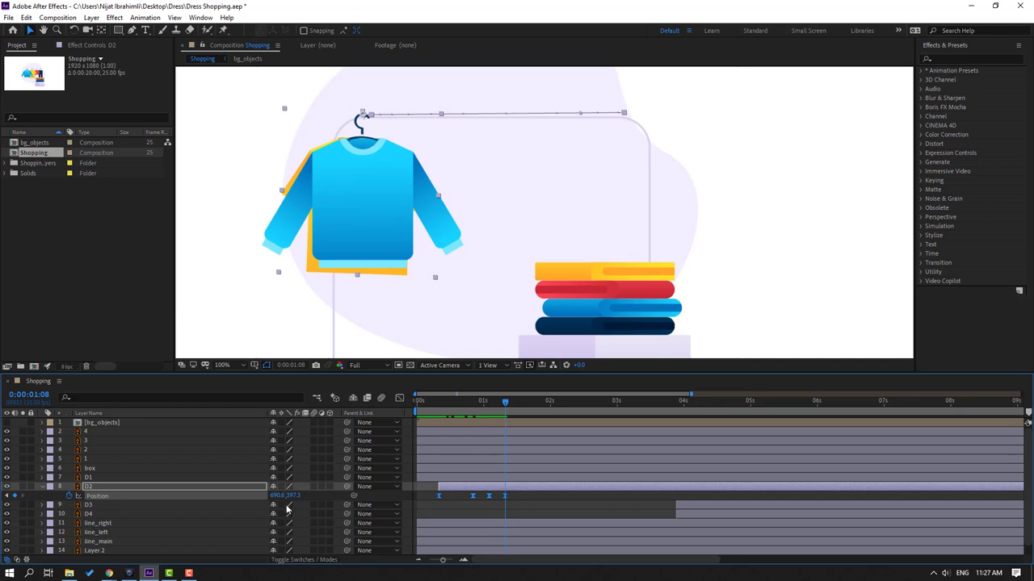
Step: Offset all of D2's Position keyframes along the rail so its resting Position is 849.6, 397.3, and preview
{"action": "left_click_drag", "start_coordinate": [274, 496], "coordinate": [354, 495]}
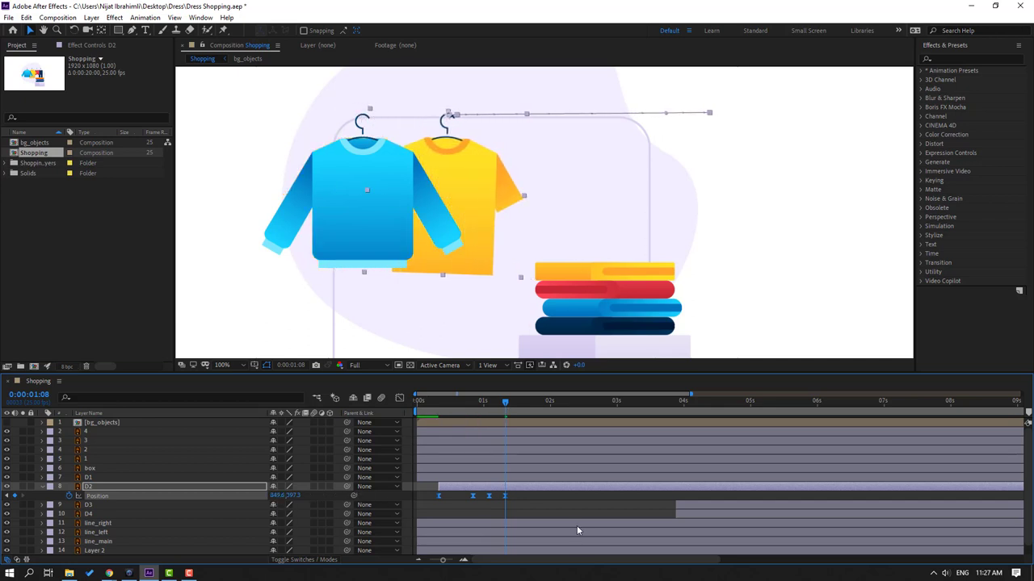
{"action": "key", "text": "space"}
{"action": "key", "text": "space"}
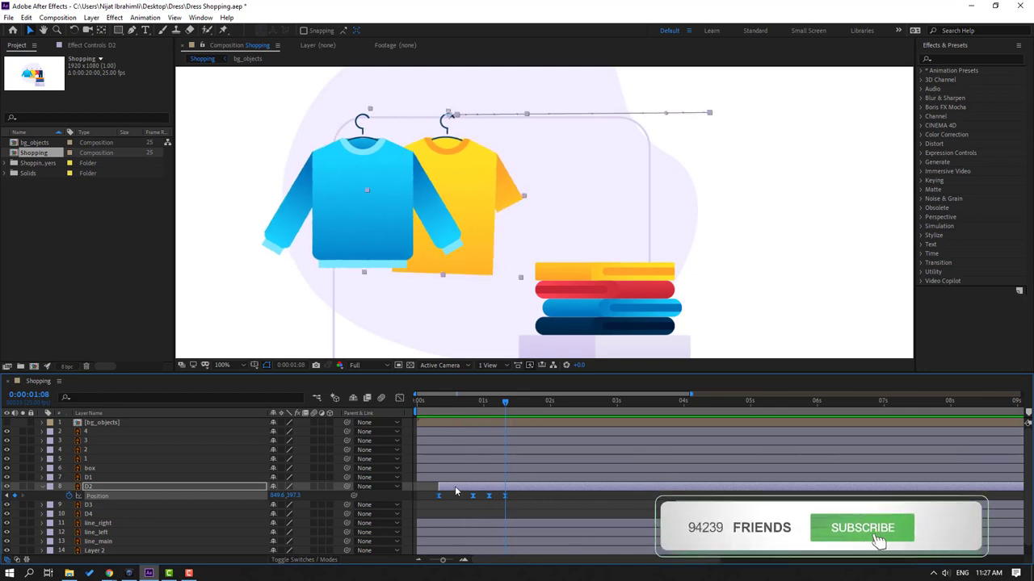
Step: Shift layer D2 earlier in time to start at about 0:00:00:03, and preview both garments together
{"action": "left_click_drag", "start_coordinate": [453, 490], "coordinate": [442, 490]}
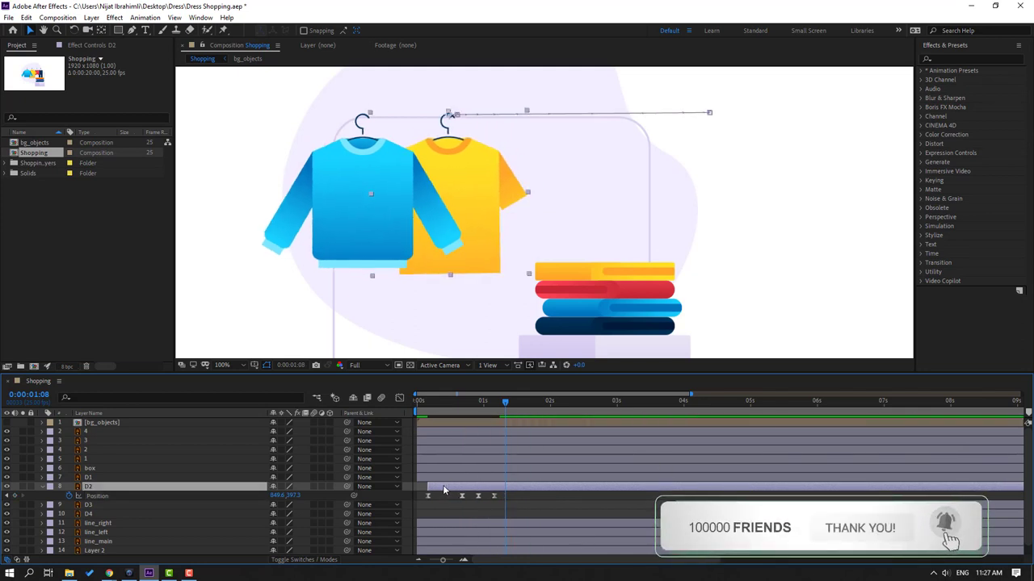
{"action": "key", "text": "space"}
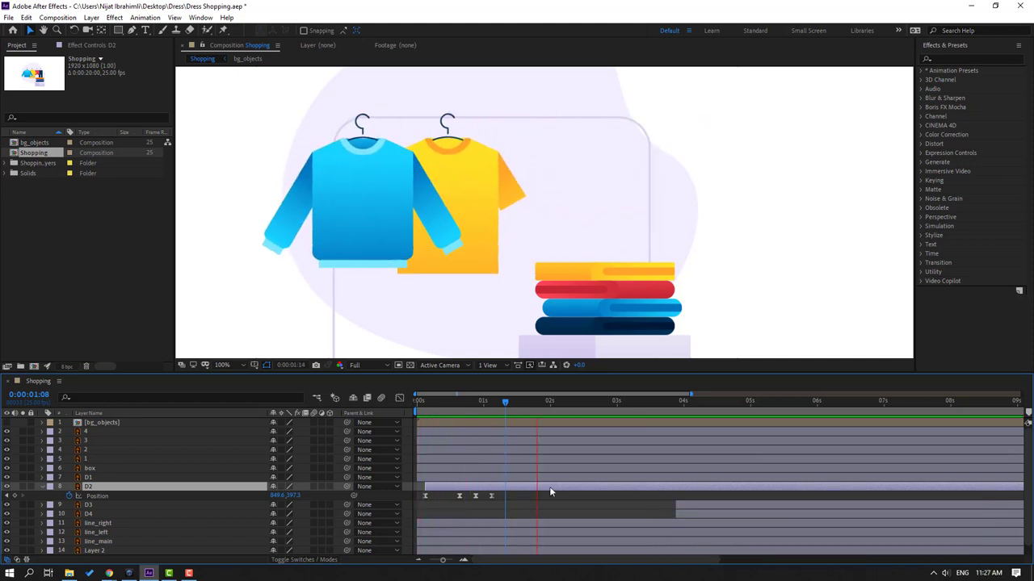
{"action": "key", "text": "space"}
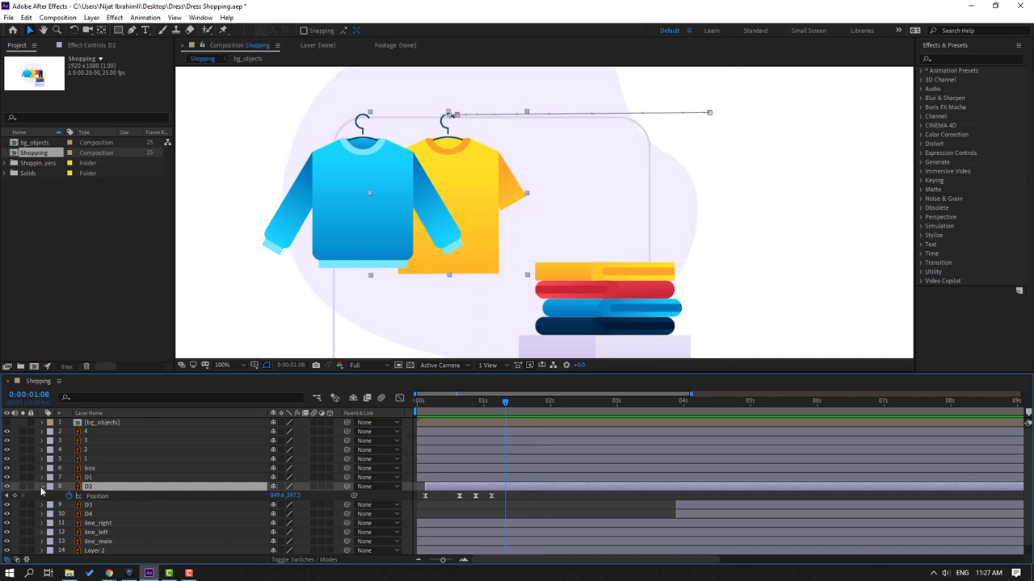
Step: Move layer D3 to start at 0:00:00:13 and paste the copied rail Position keyframes onto it at that time
{"action": "left_click", "coordinate": [40, 487]}
{"action": "left_click", "coordinate": [84, 496]}
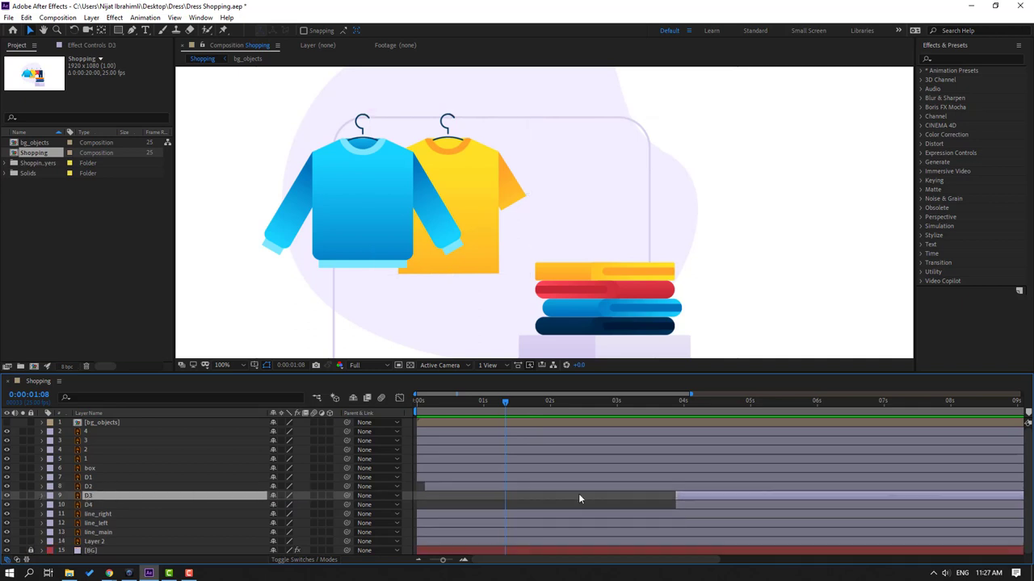
{"action": "left_click_drag", "start_coordinate": [681, 498], "coordinate": [457, 501]}
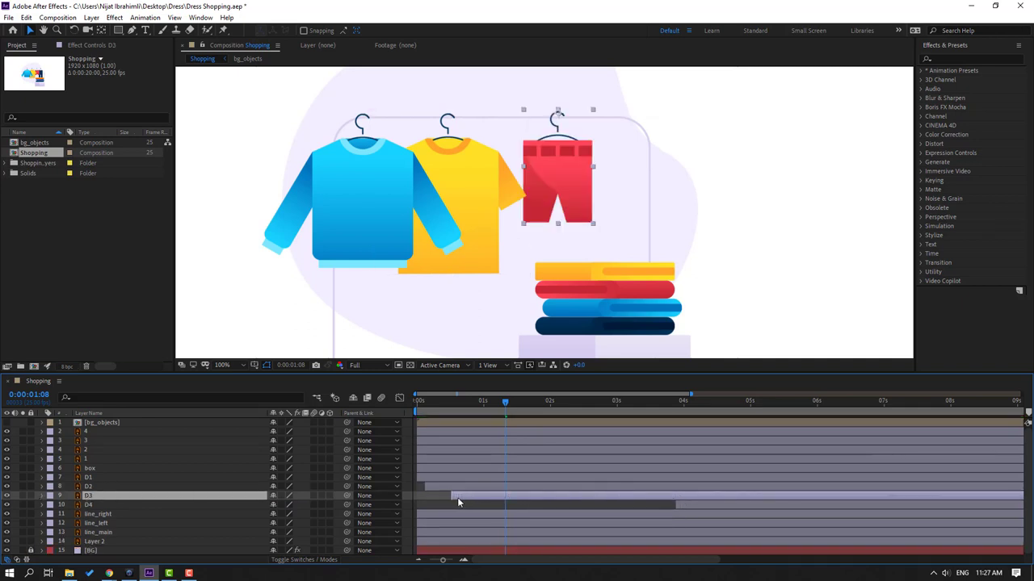
{"action": "left_click_drag", "start_coordinate": [441, 403], "coordinate": [451, 406]}
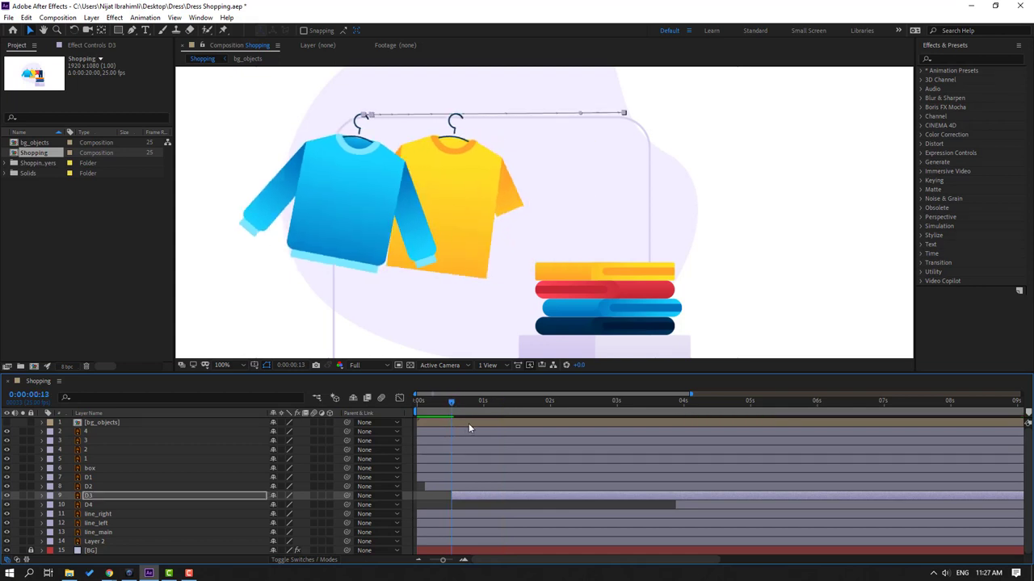
{"action": "key", "text": "p"}
Step: Offset all of D3's Position keyframes to rest at 989.6, 397.3, shift the layer to start at 0:00:00:07, and preview
{"action": "left_click_drag", "start_coordinate": [529, 505], "coordinate": [440, 514]}
{"action": "left_click_drag", "start_coordinate": [451, 406], "coordinate": [518, 400]}
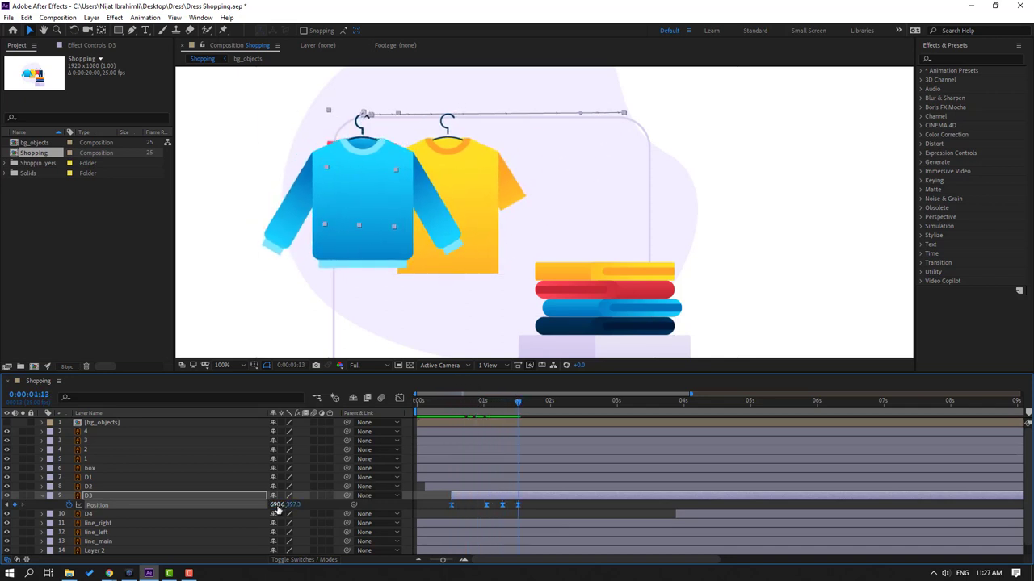
{"action": "left_click_drag", "start_coordinate": [277, 505], "coordinate": [452, 502]}
{"action": "key", "text": "space"}
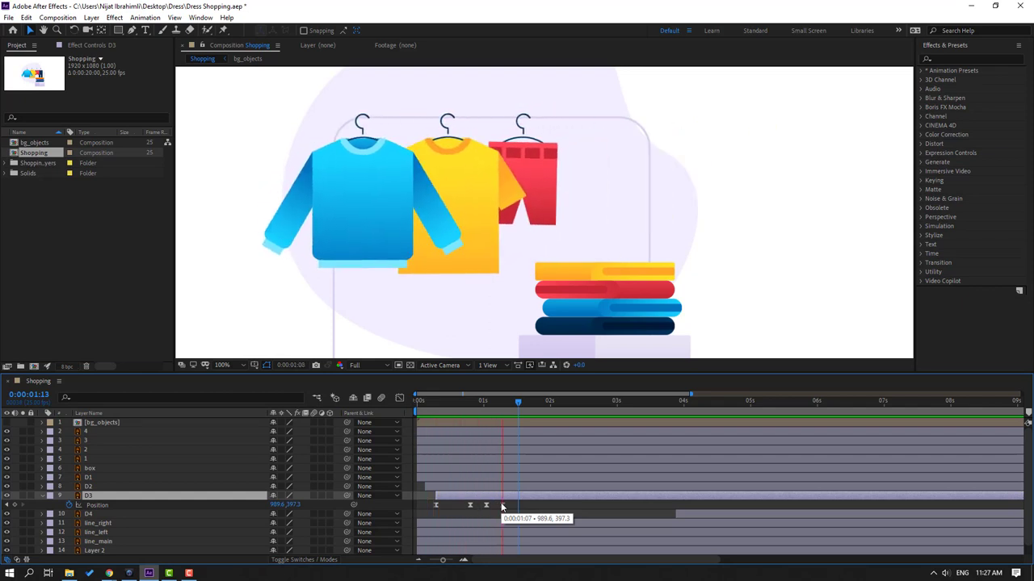
{"action": "key", "text": "space"}
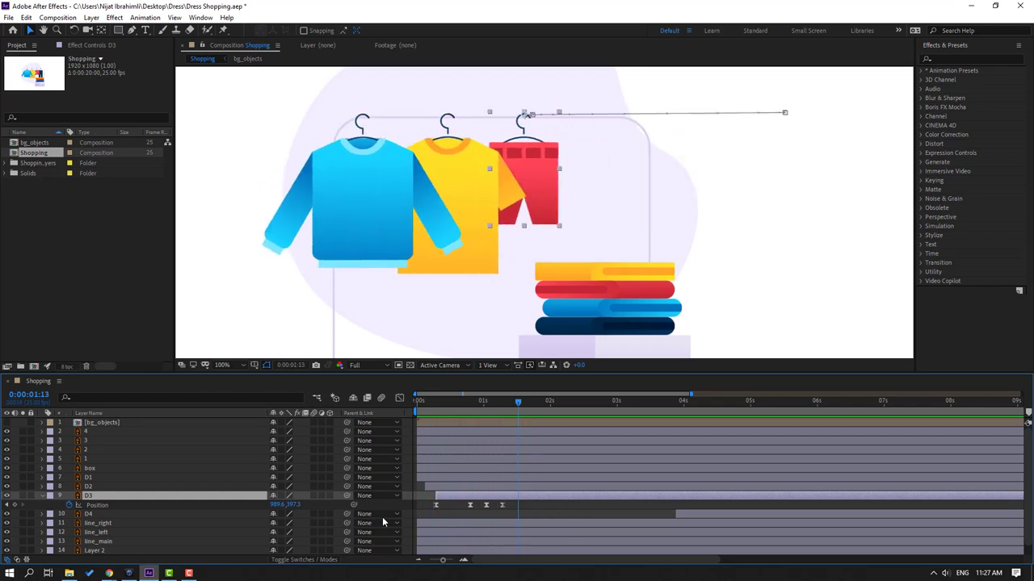
Step: Move layer D4 to start at 0:00:00:23 and paste the copied rail Position keyframes onto it at that time
{"action": "left_click", "coordinate": [41, 496]}
{"action": "left_click", "coordinate": [87, 507]}
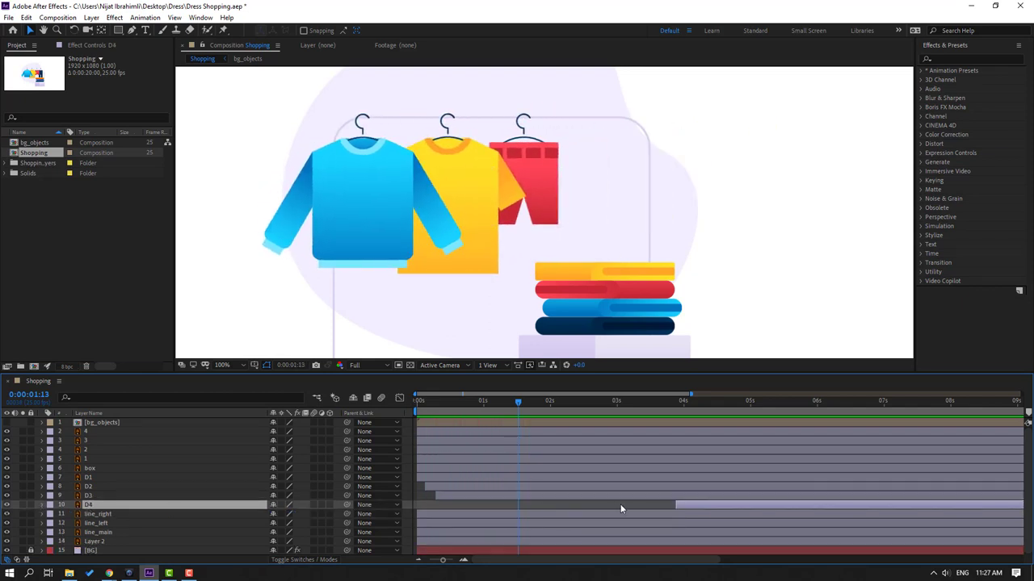
{"action": "left_click_drag", "start_coordinate": [683, 509], "coordinate": [486, 509]}
{"action": "left_click_drag", "start_coordinate": [465, 403], "coordinate": [478, 403]}
{"action": "key", "text": "ctrl+v"}
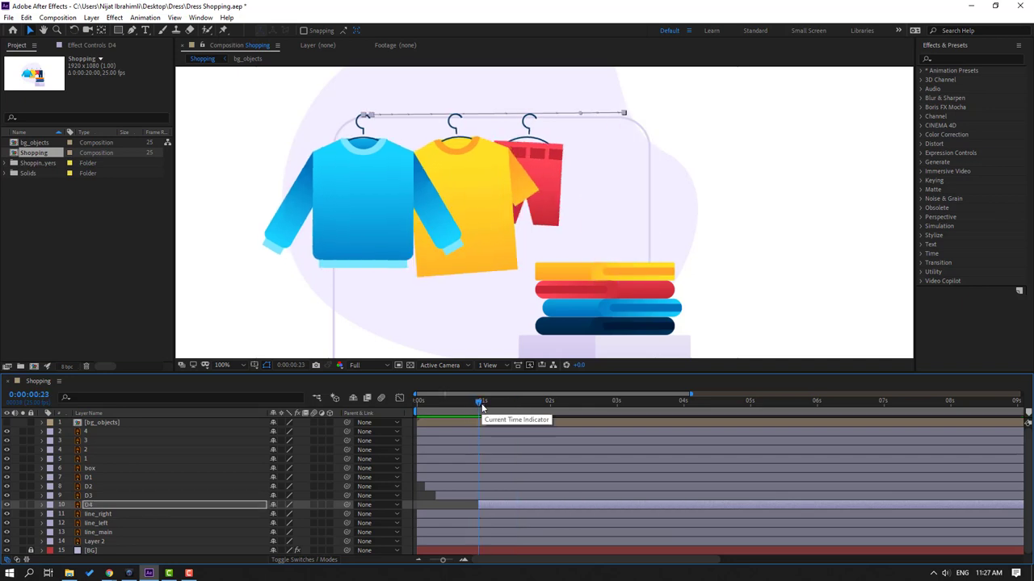
{"action": "key", "text": "u"}
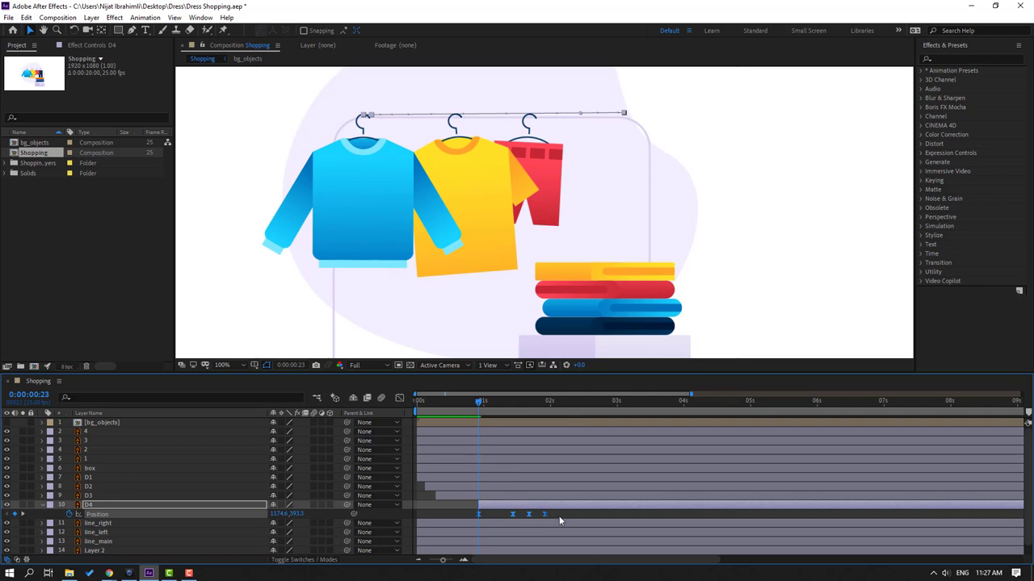
Step: Offset all of D4's Position keyframes to rest at 1122.6, 397.3, and shift the layer to start at about 0:00:00:11
{"action": "left_click_drag", "start_coordinate": [497, 403], "coordinate": [545, 407]}
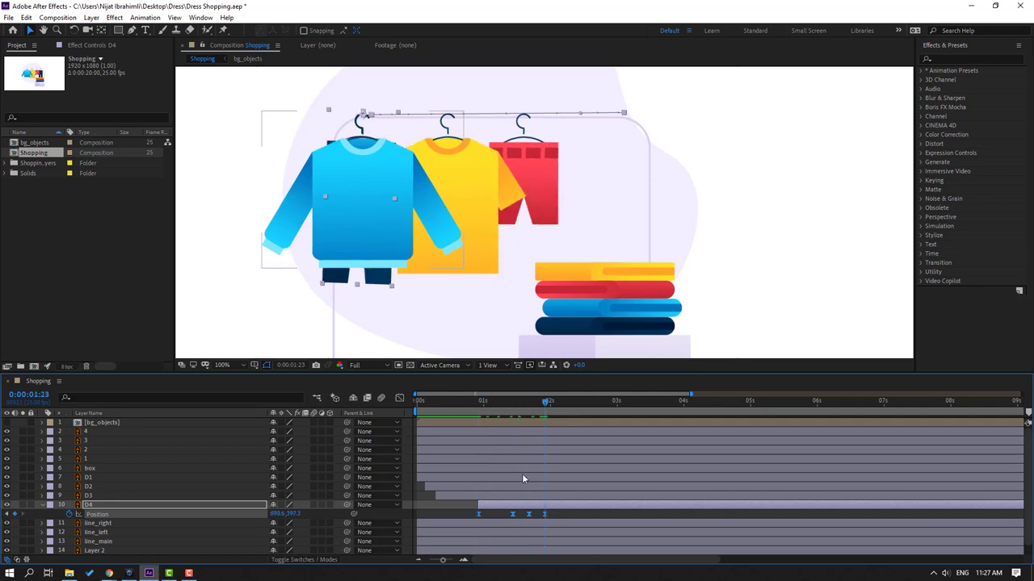
{"action": "mouse_move", "coordinate": [274, 515]}
{"action": "left_mouse_down"}
{"action": "mouse_move", "coordinate": [331, 515]}
{"action": "mouse_move", "coordinate": [270, 514]}
{"action": "left_mouse_up"}
{"action": "left_click_drag", "start_coordinate": [509, 505], "coordinate": [478, 506]}
{"action": "left_click", "coordinate": [535, 513]}
Step: Preview the staggered entrance of all four hanging garments in the full composition
{"action": "scroll", "coordinate": [401, 277], "scroll_direction": "down", "scroll_amount": 1}
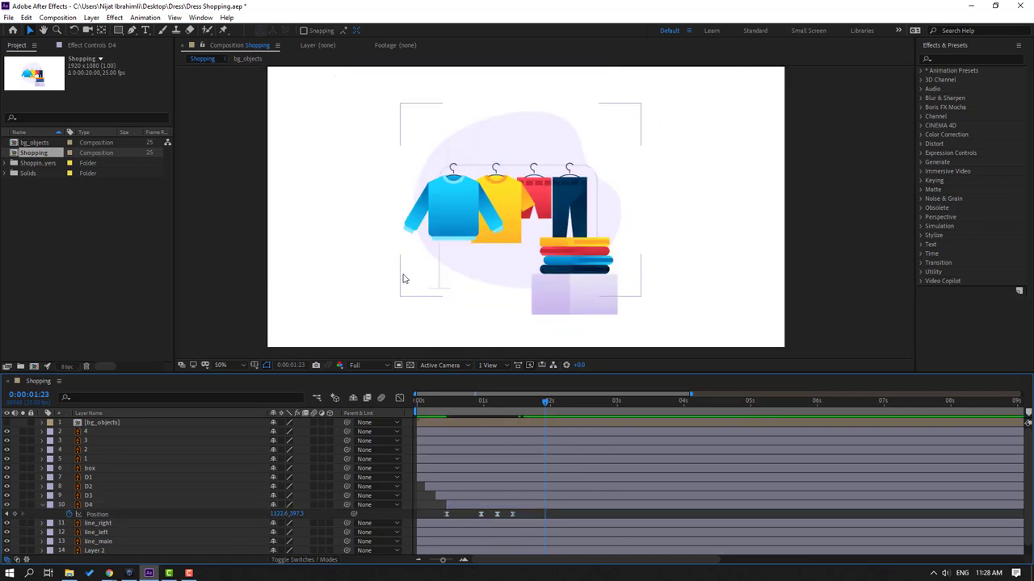
{"action": "key", "text": "space"}
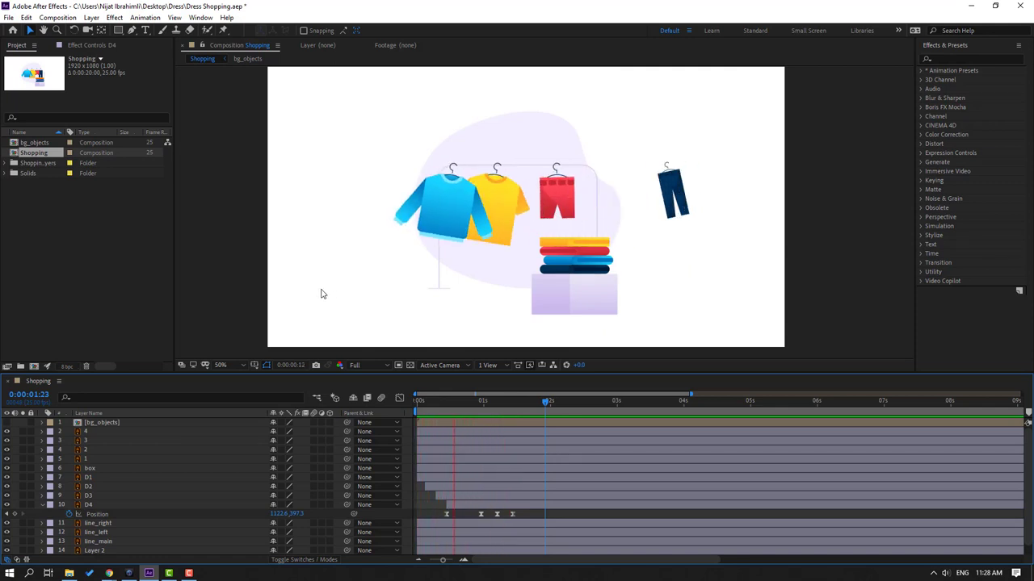
{"action": "left_click", "coordinate": [517, 401]}
{"action": "left_click_drag", "start_coordinate": [517, 400], "coordinate": [519, 401]}
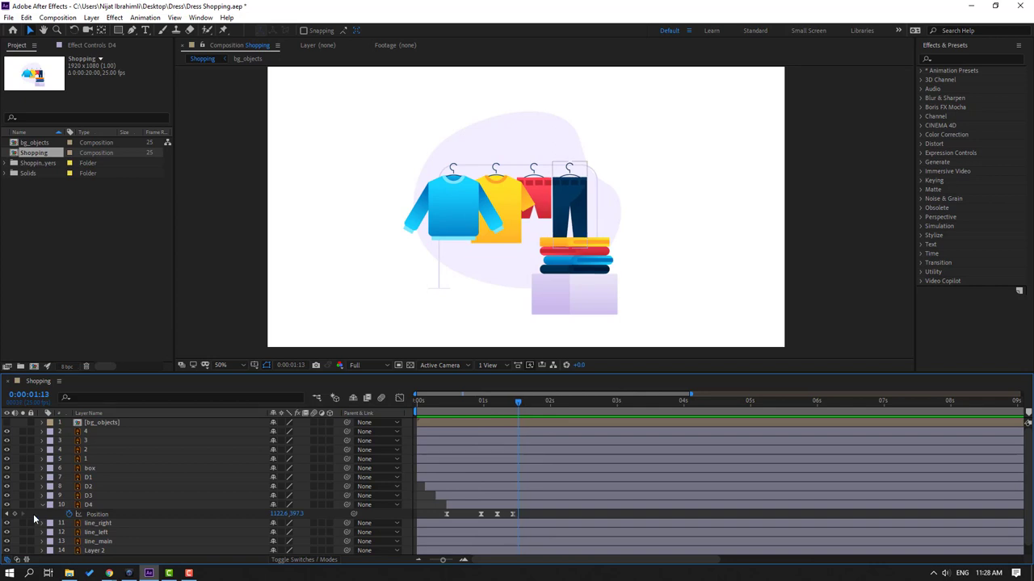
{"action": "key", "text": "u"}
Step: Raise folded garment layer 1 above the stack to Position 1140.4, 583.8 and set a Position keyframe at 0:00:00:00
{"action": "left_click", "coordinate": [588, 273]}
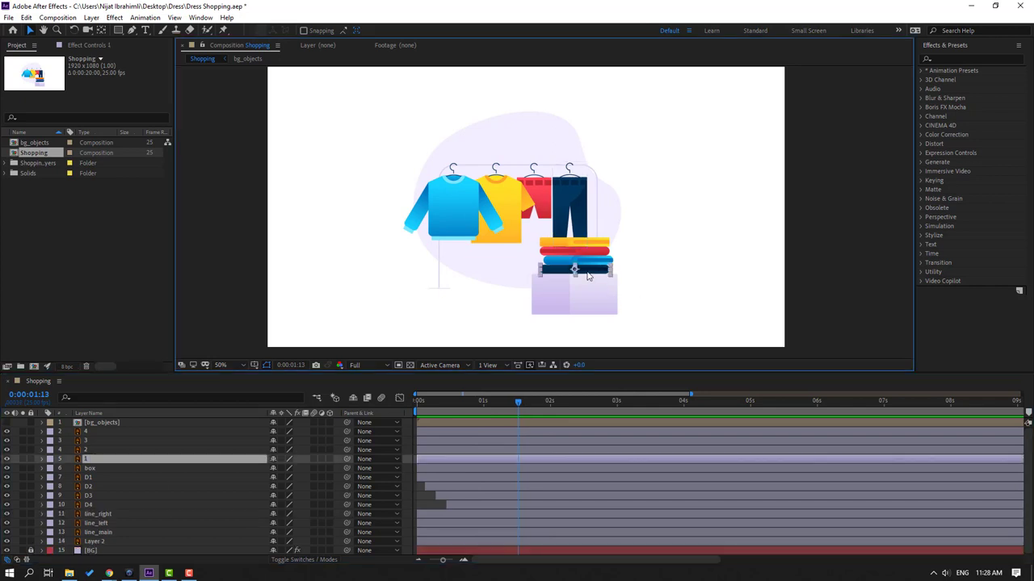
{"action": "key", "text": "period"}
{"action": "key", "text": "period"}
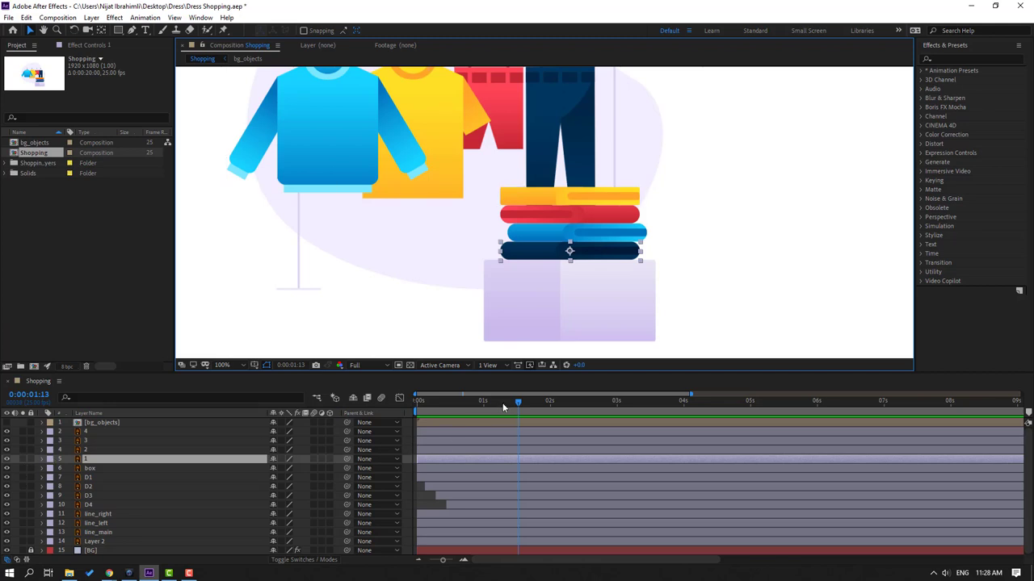
{"action": "left_click_drag", "start_coordinate": [501, 405], "coordinate": [408, 405]}
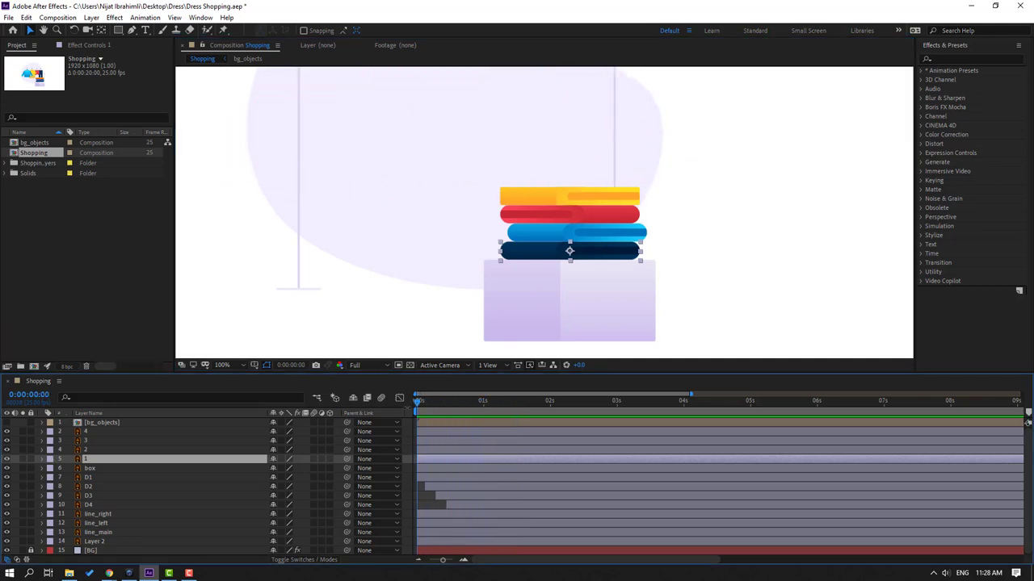
{"action": "key", "text": "p"}
{"action": "key", "text": "comma"}
{"action": "key", "text": "comma"}
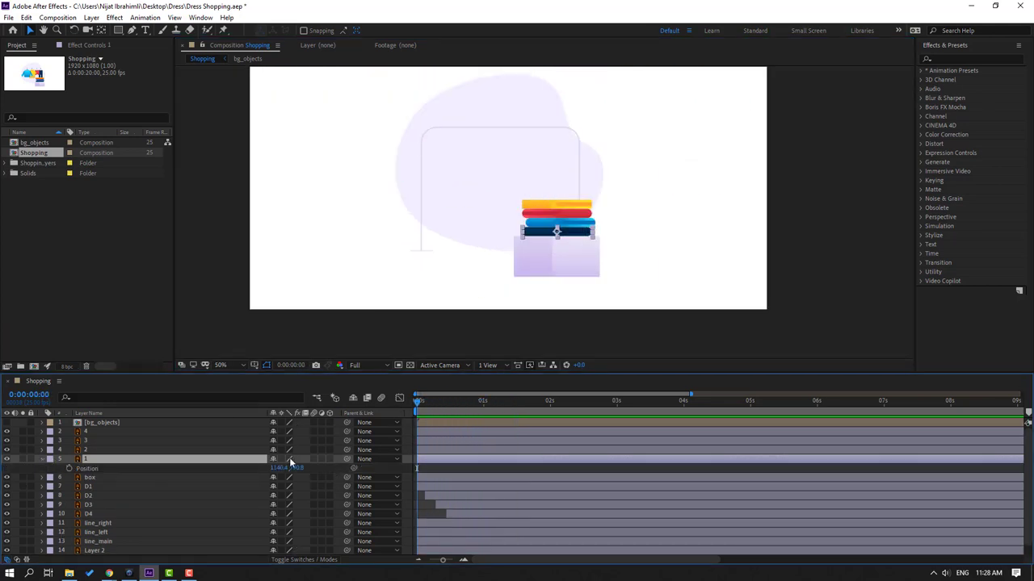
{"action": "left_click_drag", "start_coordinate": [295, 468], "coordinate": [192, 459]}
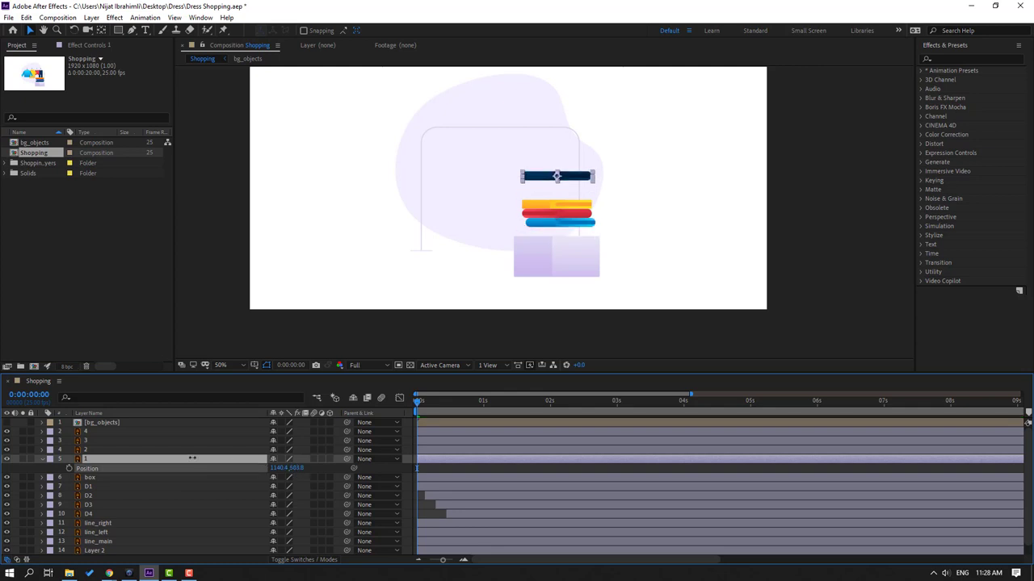
{"action": "key", "text": "Return"}
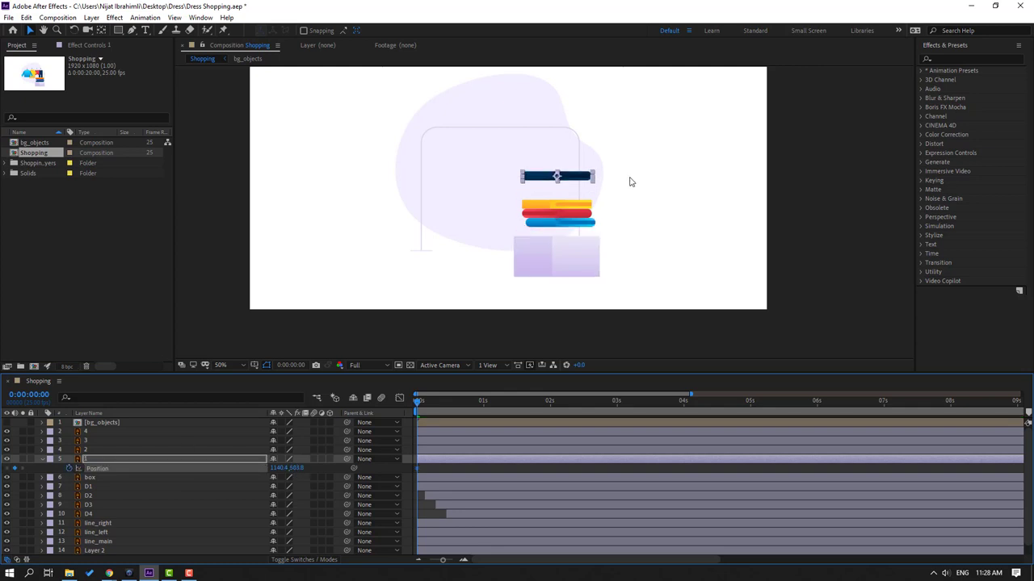
Step: Add a Position keyframe at 0:00:00:10 that drops layer 1 onto the box at 1140.4, 791.8
{"action": "key", "text": "period"}
{"action": "key", "text": "shift+Page_Down"}
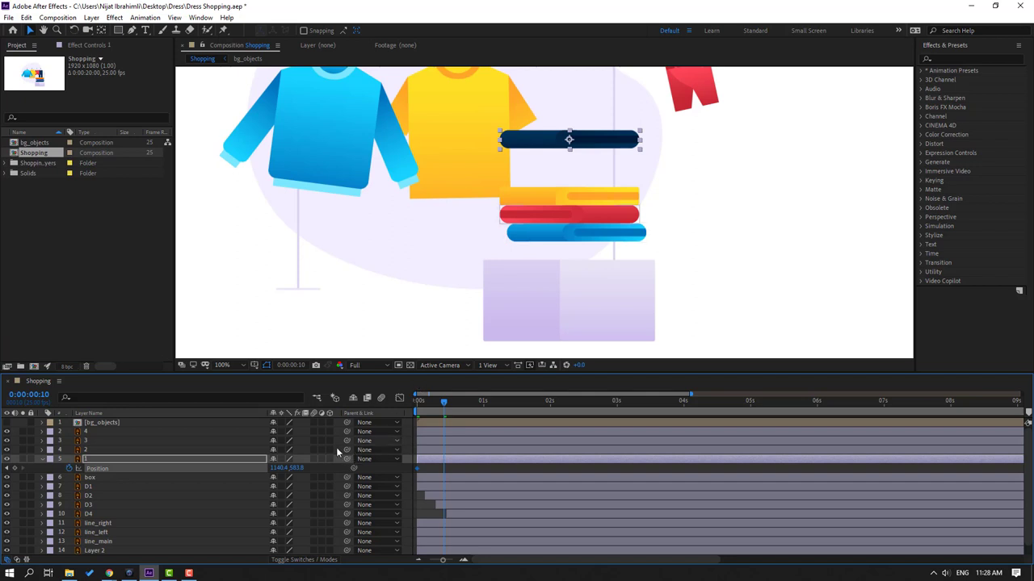
{"action": "left_click_drag", "start_coordinate": [296, 468], "coordinate": [441, 468]}
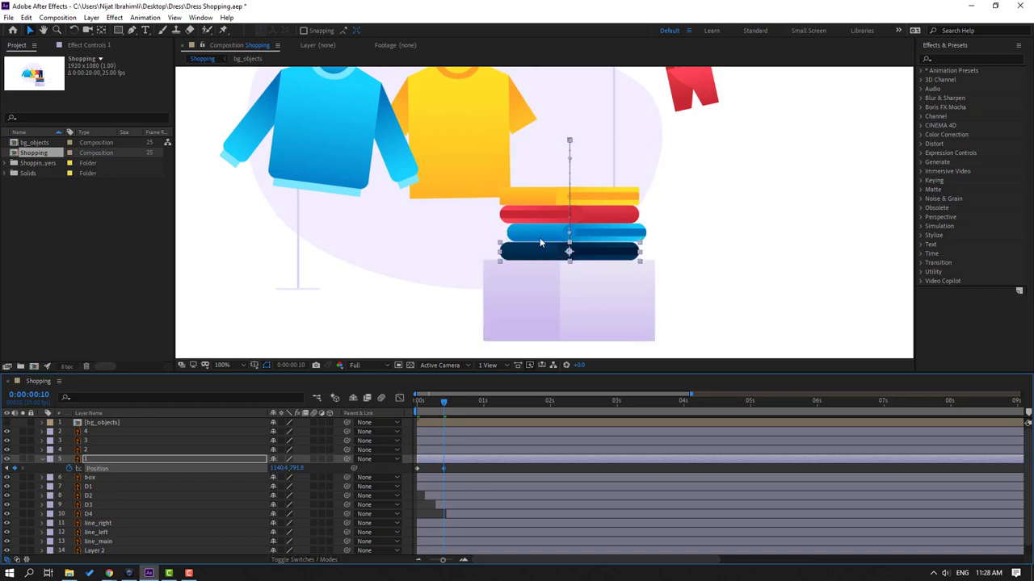
Step: Add a small rebound to layer 1 with a Position keyframe of 1140.4, 787.3 at 0:00:00:13
{"action": "scroll", "coordinate": [541, 242], "scroll_direction": "up", "scroll_amount": 4}
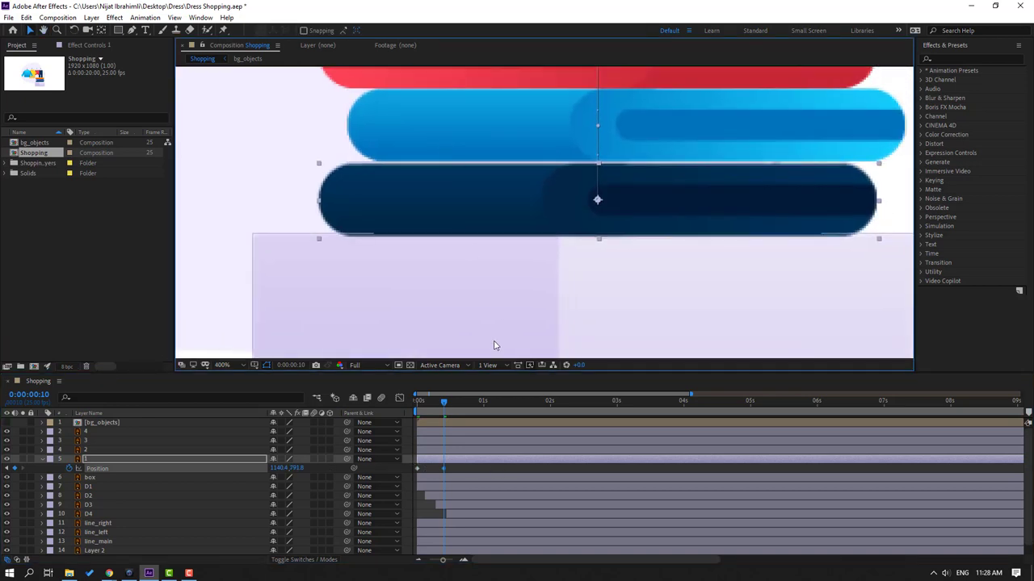
{"action": "key", "text": "Page_Down"}
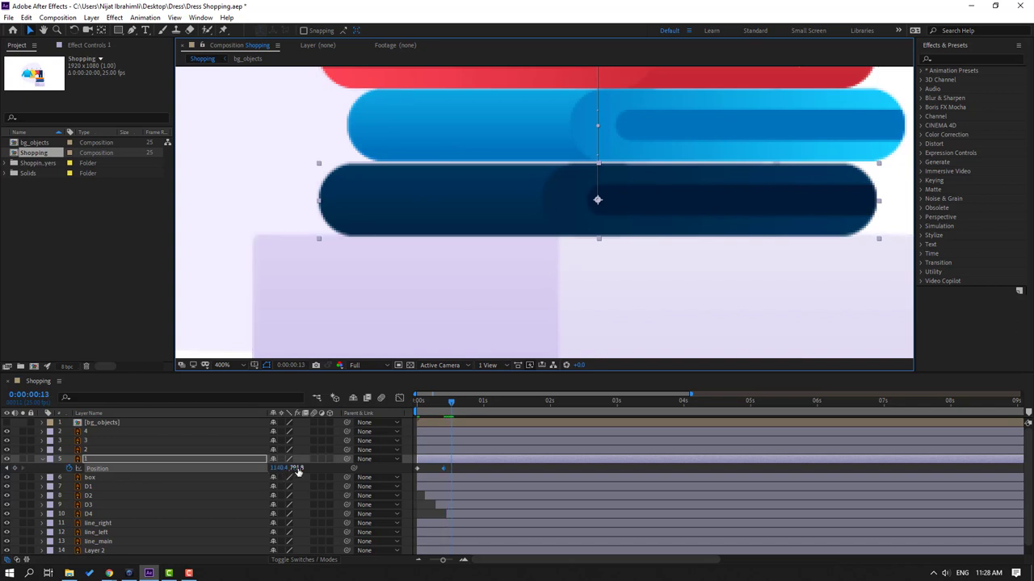
{"action": "mouse_move", "coordinate": [299, 467]}
{"action": "left_mouse_down"}
{"action": "mouse_move", "coordinate": [306, 478]}
{"action": "mouse_move", "coordinate": [296, 473]}
{"action": "left_mouse_up"}
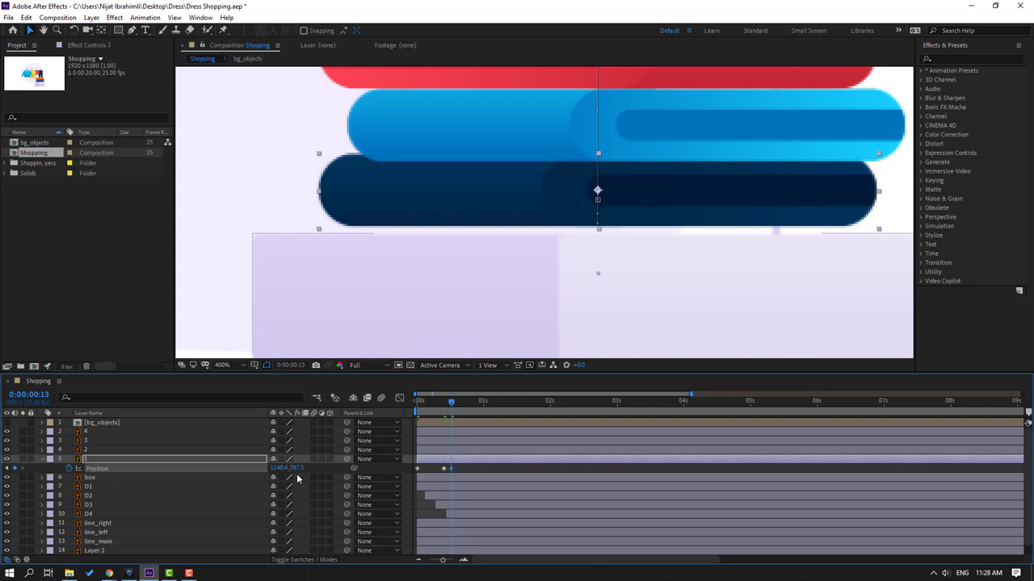
Step: Copy layer 1's landing Position keyframe from 0:00:00:10 to 0:00:00:16 so the garment settles on the box
{"action": "key", "text": "Page_Down"}
{"action": "key", "text": "Page_Down"}
{"action": "key", "text": "Page_Down"}
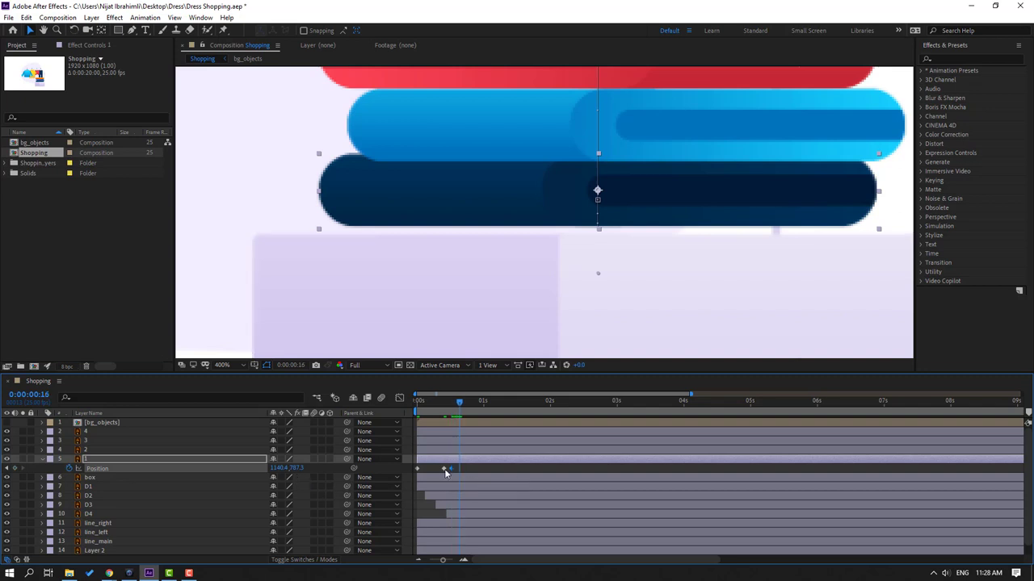
{"action": "left_click", "coordinate": [444, 470]}
{"action": "key", "text": "ctrl+c"}
{"action": "key", "text": "ctrl+v"}
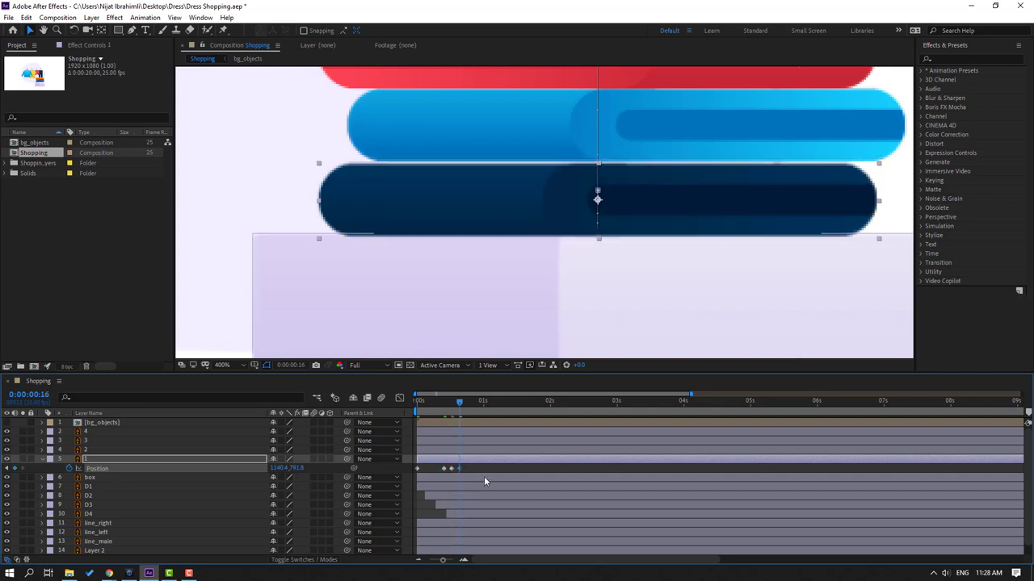
Step: Apply Easy Ease to all four of layer 1's Position keyframes
{"action": "left_click_drag", "start_coordinate": [473, 467], "coordinate": [414, 474]}
{"action": "right_click", "coordinate": [418, 469]}
{"action": "mouse_move", "coordinate": [452, 460]}
{"action": "left_click", "coordinate": [557, 493]}
{"action": "scroll", "coordinate": [564, 283], "scroll_direction": "down", "scroll_amount": 5}
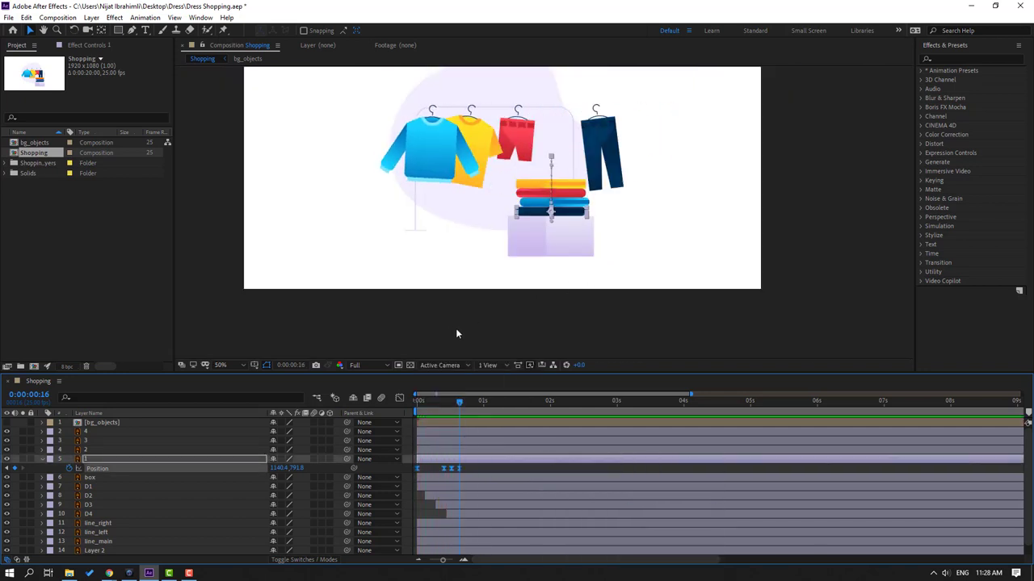
Step: Solo layer 1 and the box layer, and preview the folded garment dropping onto the box
{"action": "left_click", "coordinate": [93, 479], "text": "shift"}
{"action": "left_click", "coordinate": [22, 459]}
{"action": "scroll", "coordinate": [503, 217], "scroll_direction": "up", "scroll_amount": 2}
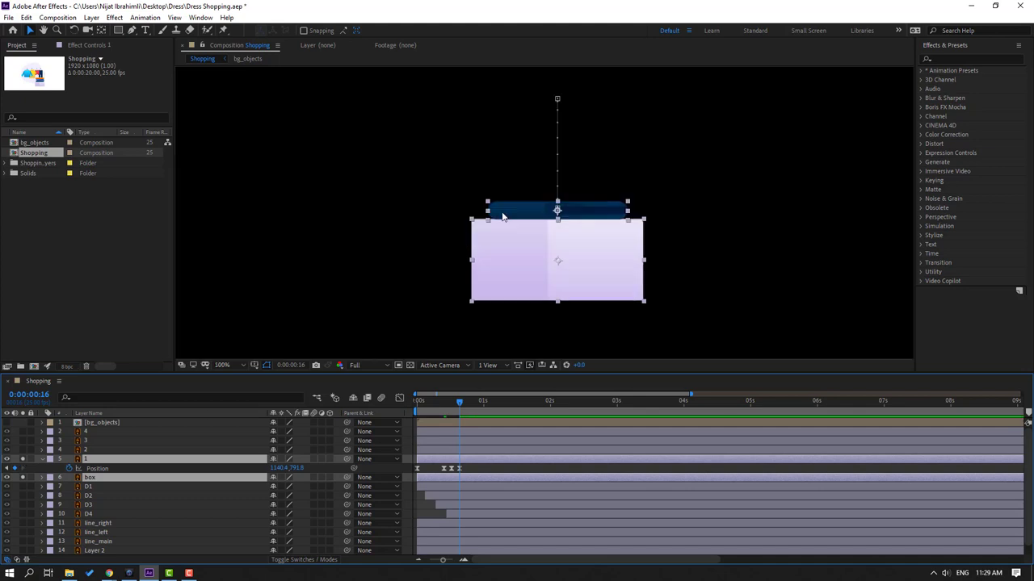
{"action": "scroll", "coordinate": [635, 242], "scroll_direction": "down", "scroll_amount": 2}
{"action": "key", "text": "space"}
{"action": "scroll", "coordinate": [577, 240], "scroll_direction": "up", "scroll_amount": 2}
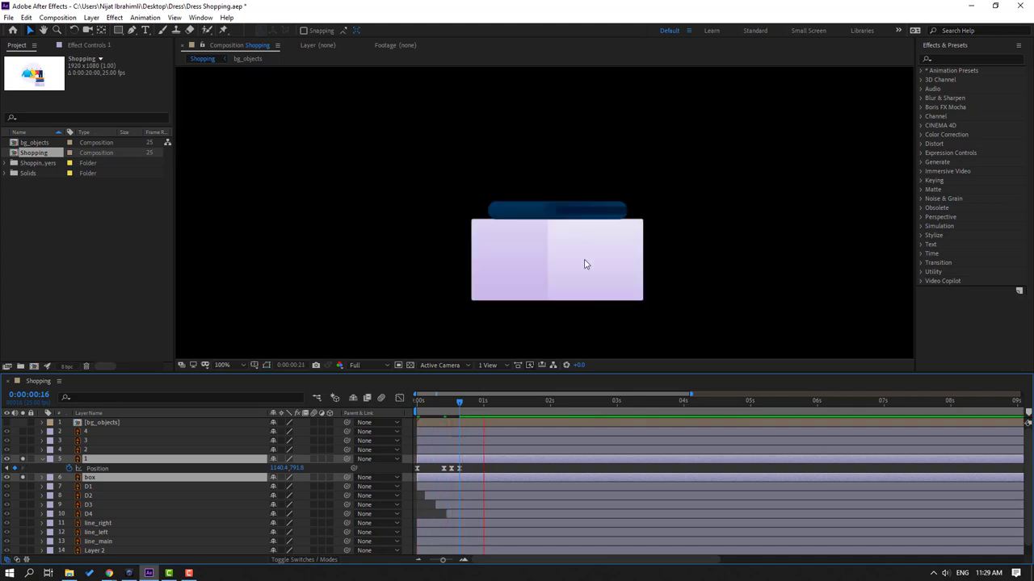
Step: Set the spatial interpolation of layer 1's last three Position keyframes to Linear, and preview the drop and rebound
{"action": "left_click", "coordinate": [446, 404]}
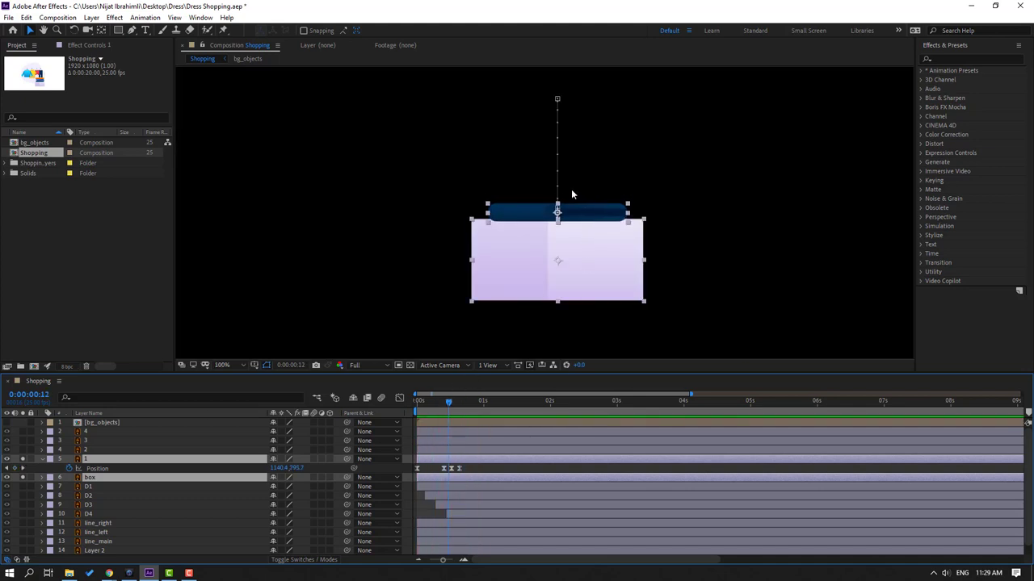
{"action": "key", "text": "."}
{"action": "left_click_drag", "start_coordinate": [469, 472], "coordinate": [437, 466]}
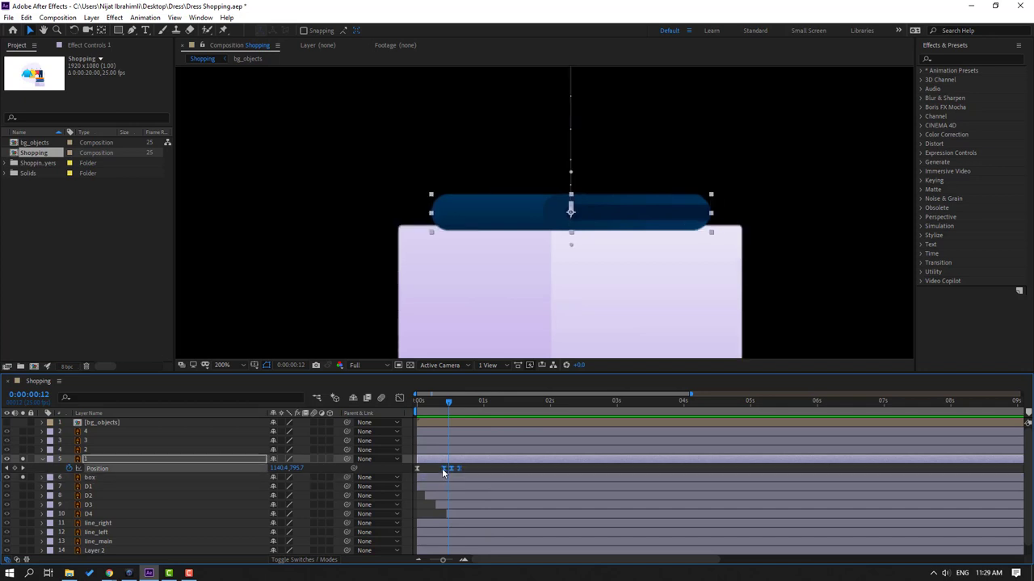
{"action": "right_click", "coordinate": [443, 469]}
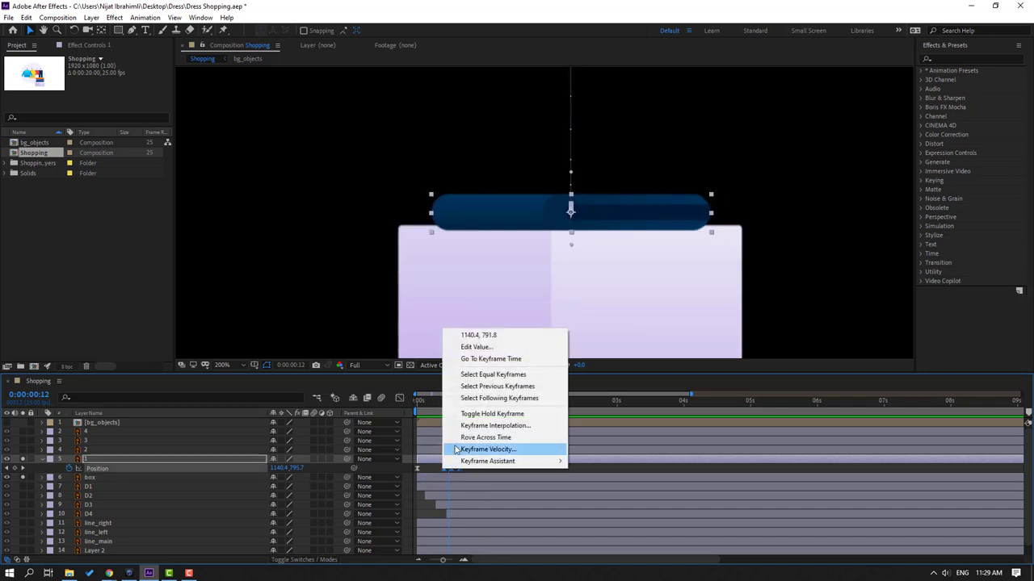
{"action": "left_click", "coordinate": [507, 428]}
{"action": "left_click", "coordinate": [554, 269]}
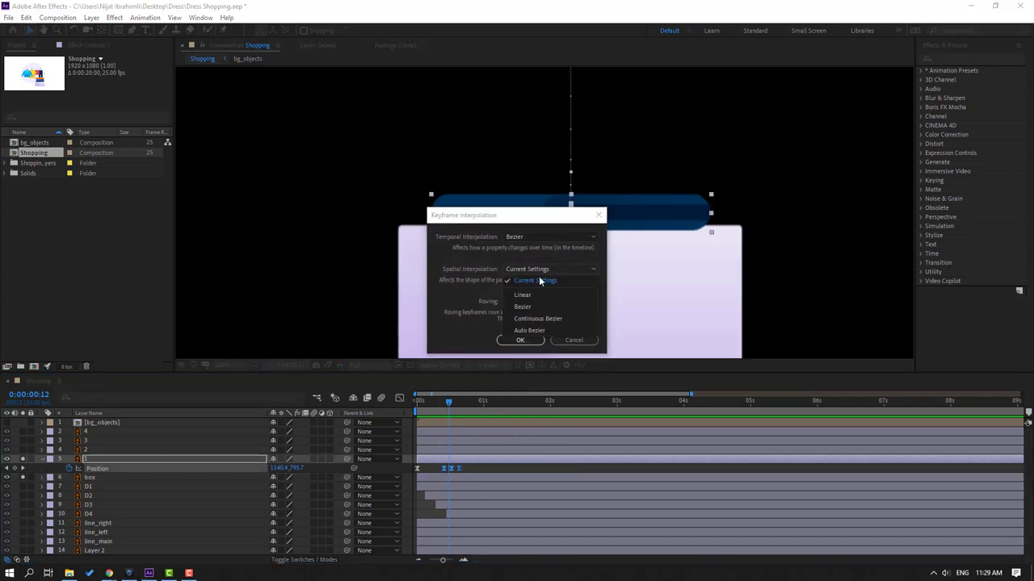
{"action": "left_click", "coordinate": [519, 294]}
{"action": "left_click", "coordinate": [519, 340]}
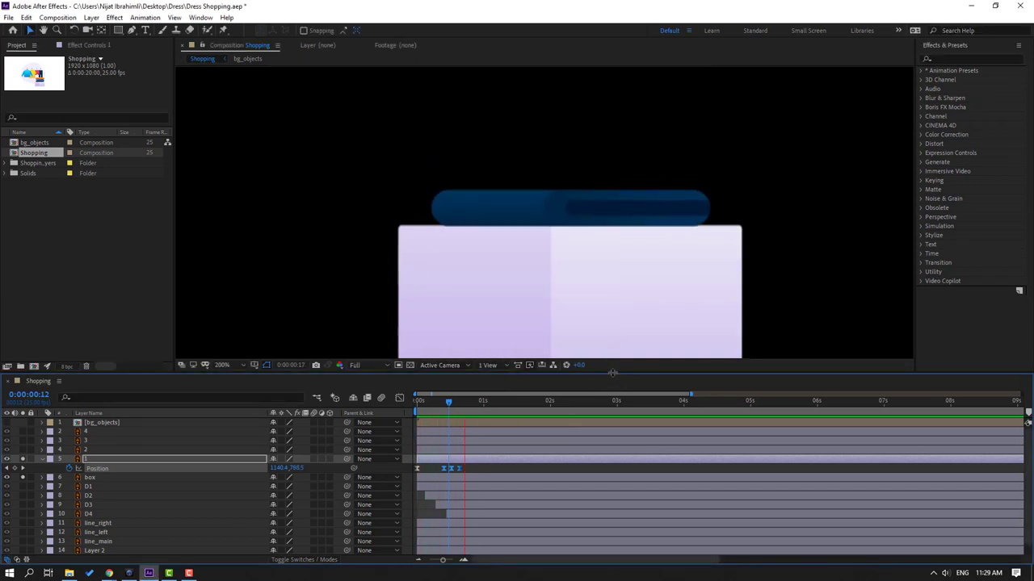
{"action": "key", "text": "space"}
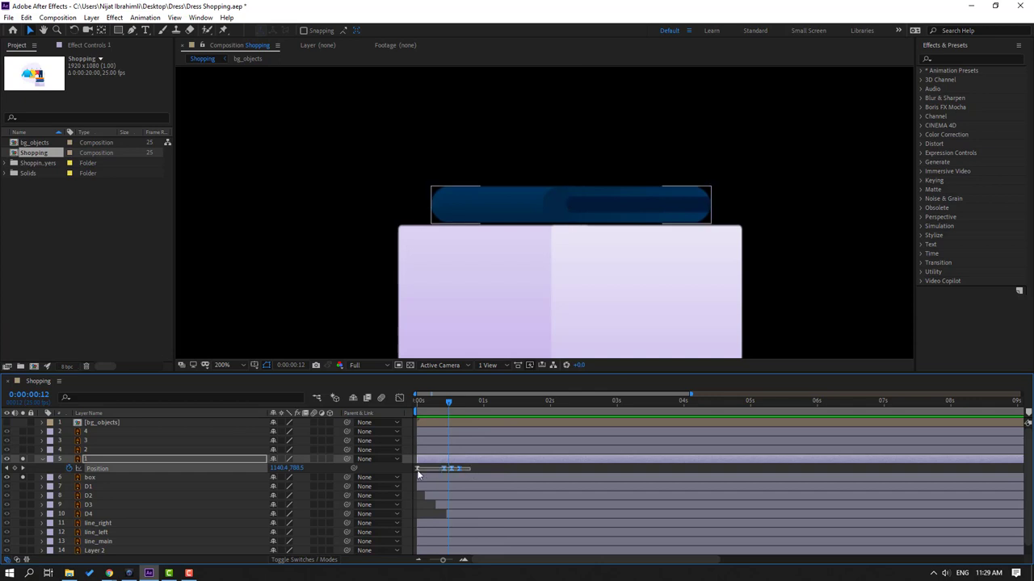
Step: Reshape layer 1's Position speed graph by extending the first keyframe's outgoing influence, so the garment accelerates sharply just before landing
{"action": "left_click", "coordinate": [399, 397]}
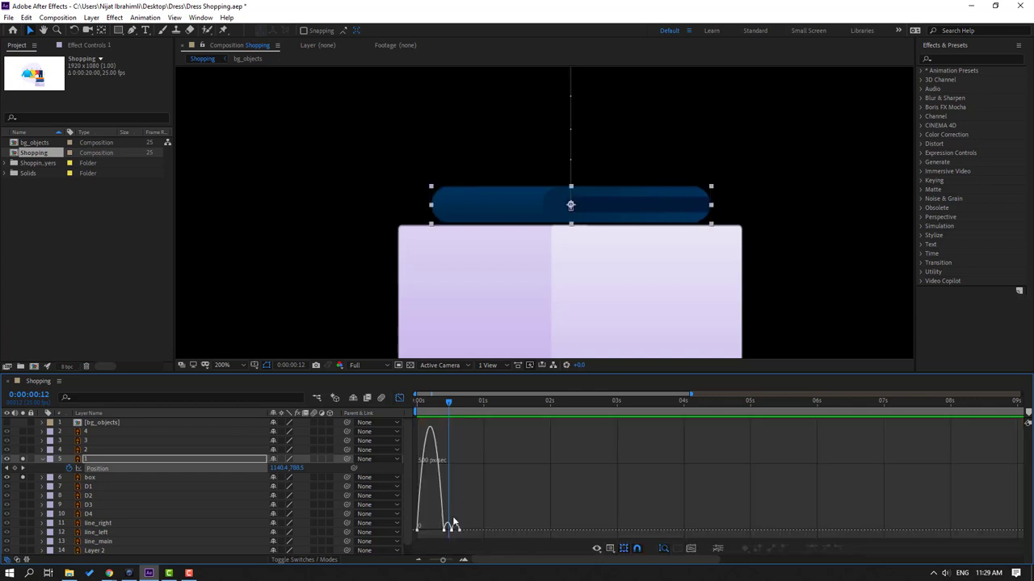
{"action": "scroll", "coordinate": [453, 525], "scroll_direction": "up", "scroll_amount": 8}
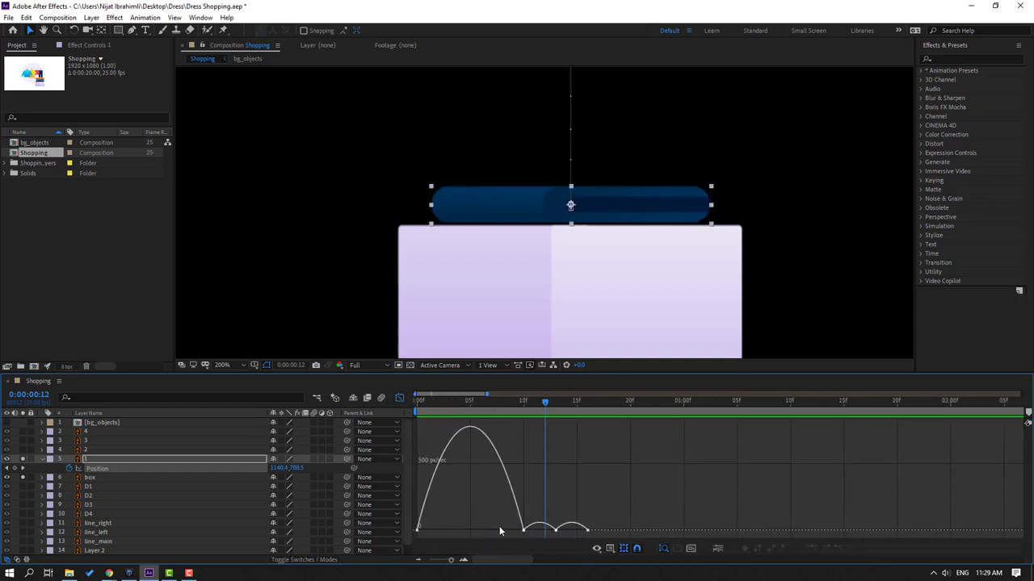
{"action": "left_click", "coordinate": [416, 531]}
{"action": "left_click_drag", "start_coordinate": [436, 531], "coordinate": [475, 538]}
{"action": "scroll", "coordinate": [622, 474], "scroll_direction": "down", "scroll_amount": 6}
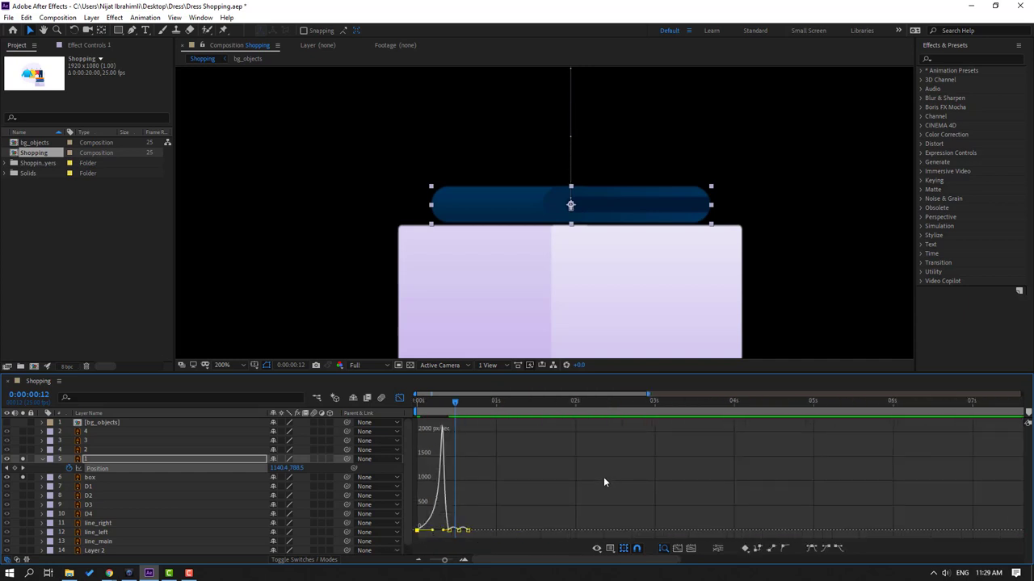
Step: Preview the folded garment's drop onto the box with the reshaped speed curve
{"action": "scroll", "coordinate": [638, 300], "scroll_direction": "down", "scroll_amount": 4}
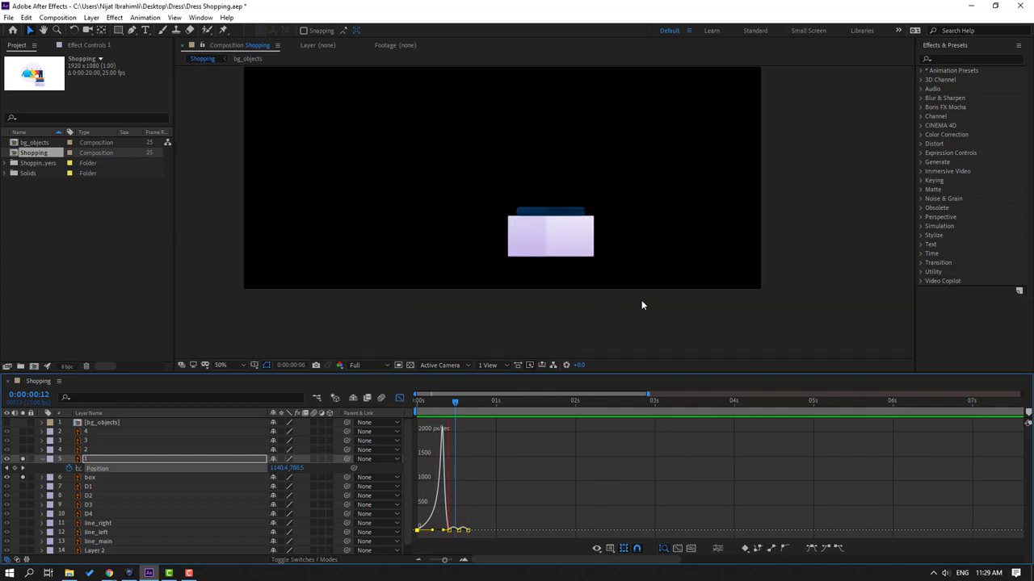
{"action": "scroll", "coordinate": [544, 212], "scroll_direction": "up", "scroll_amount": 1}
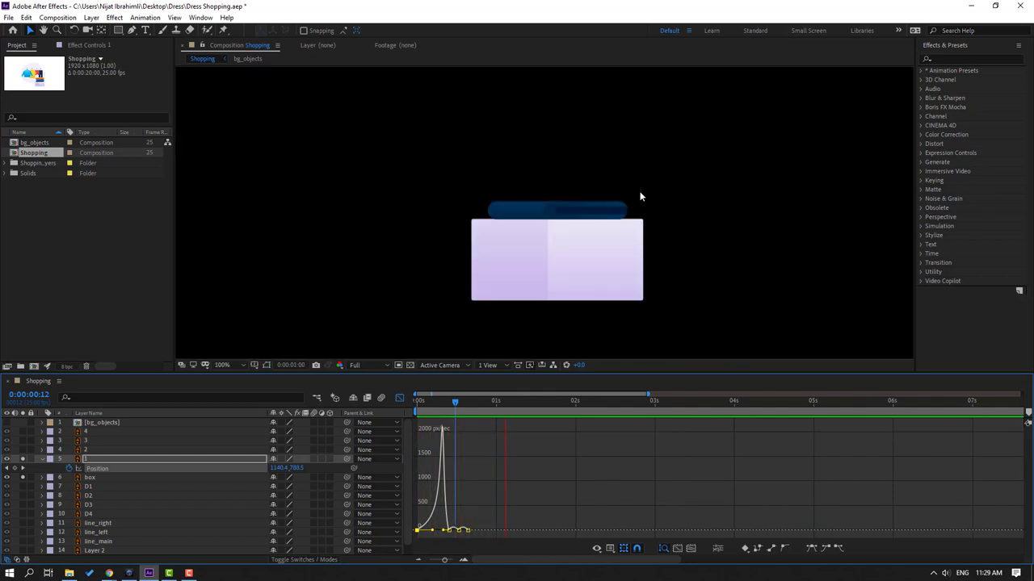
{"action": "key", "text": "space"}
{"action": "left_click_drag", "start_coordinate": [611, 206], "coordinate": [601, 270]}
{"action": "key", "text": "space"}
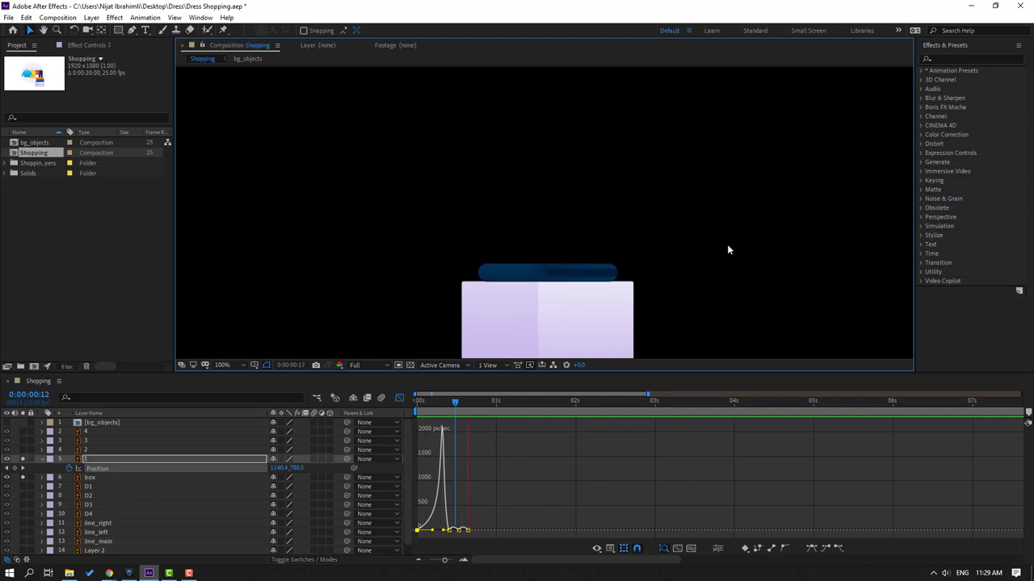
{"action": "key", "text": "space"}
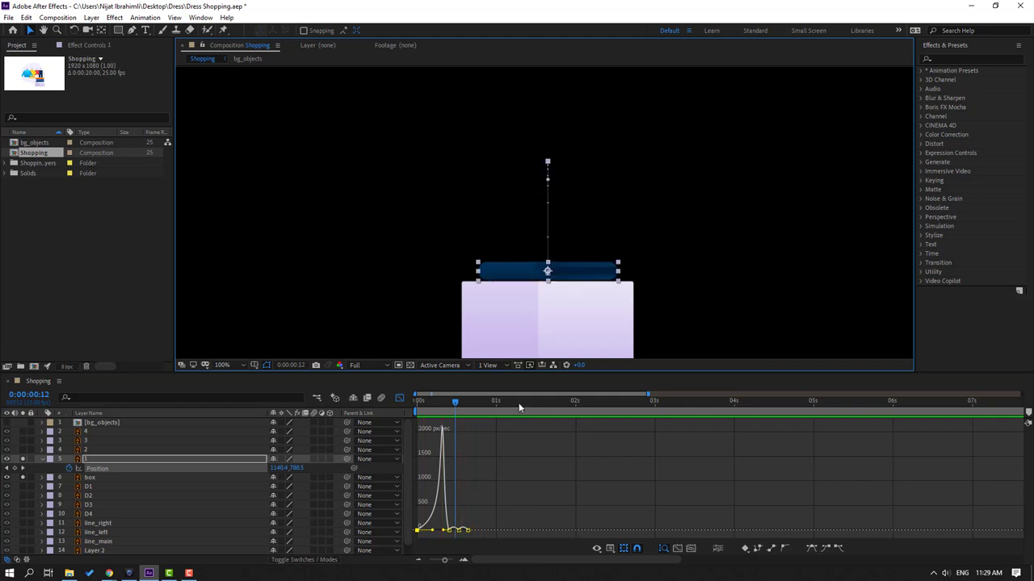
Step: Leave the Graph Editor and shift all four of layer 1's Position keyframes so the first starts at 0:00:00:05
{"action": "left_click", "coordinate": [399, 399]}
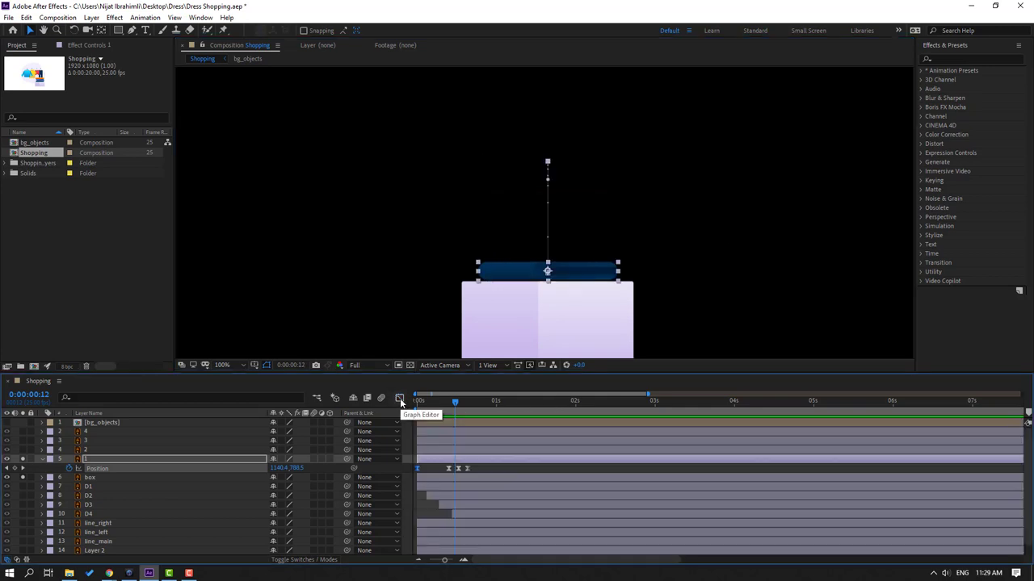
{"action": "left_click", "coordinate": [486, 472]}
{"action": "left_click_drag", "start_coordinate": [420, 474], "coordinate": [432, 474]}
Step: Keyframe layer 1's Scale from 0% at 0:00:00:00 to 100% at 0:00:00:05
{"action": "left_click_drag", "start_coordinate": [455, 401], "coordinate": [417, 411]}
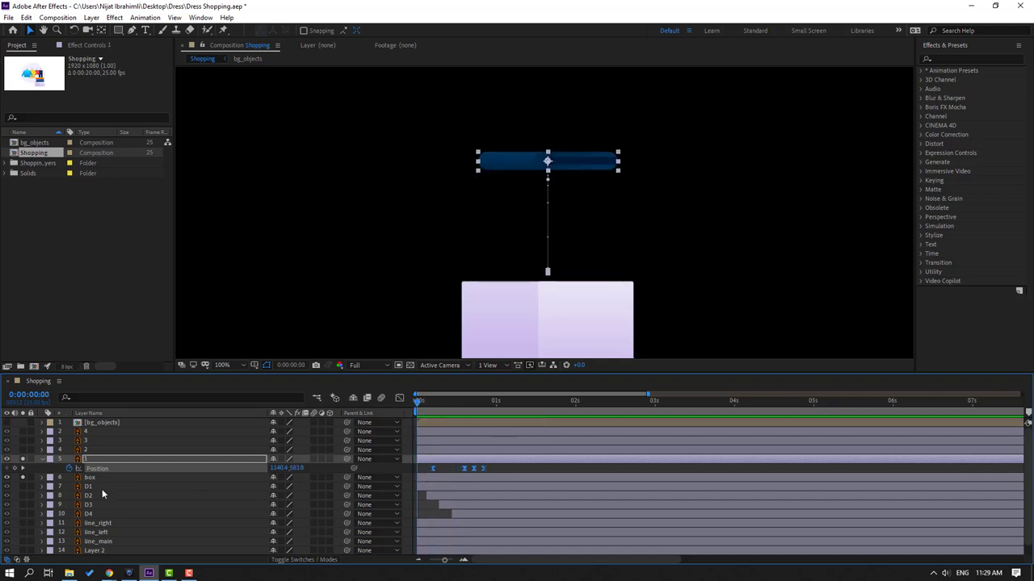
{"action": "key", "text": "shift+s"}
{"action": "left_click", "coordinate": [69, 477]}
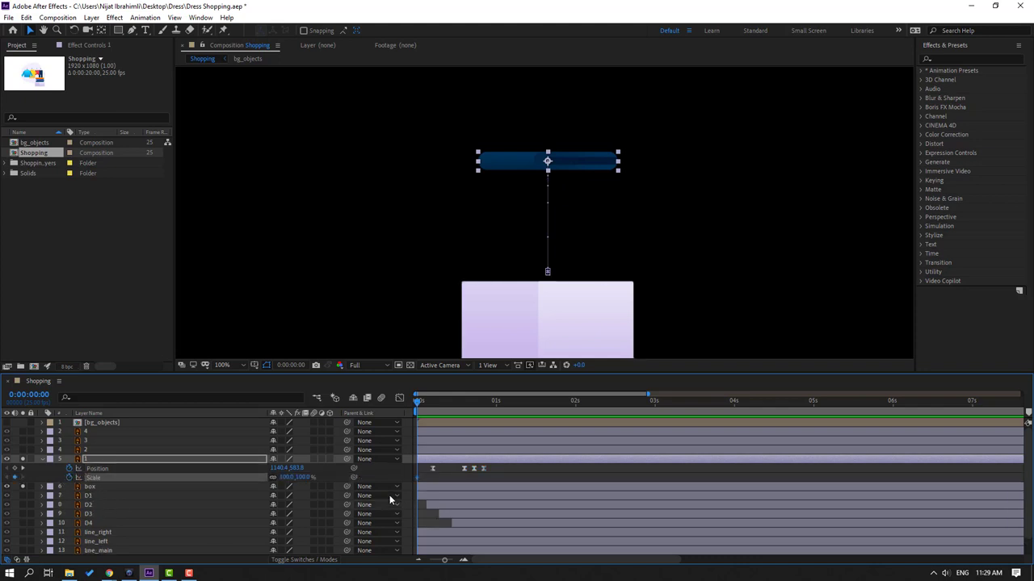
{"action": "left_click_drag", "start_coordinate": [421, 478], "coordinate": [433, 480]}
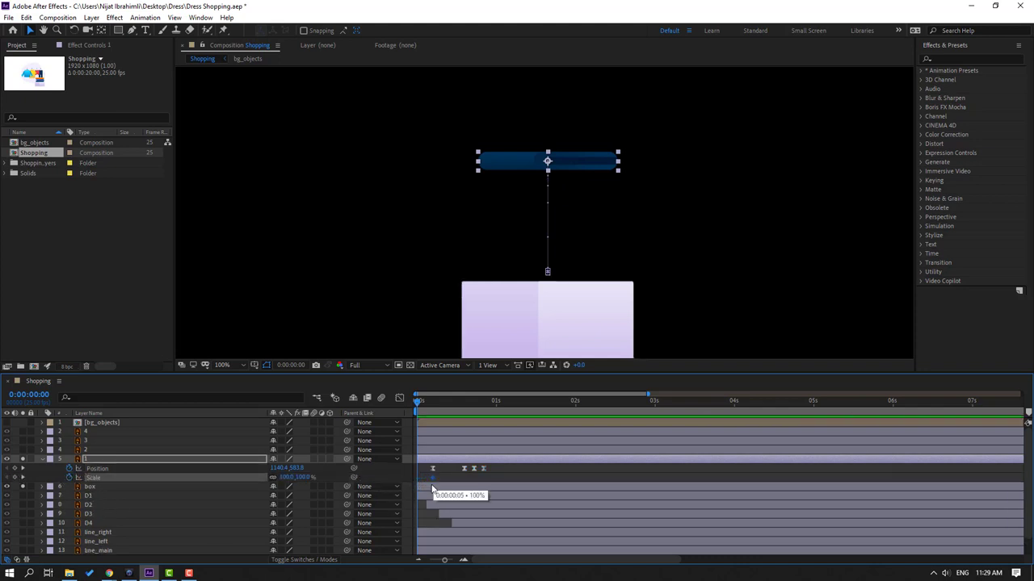
{"action": "type", "text": "00.0"}
{"action": "key", "text": "Return"}
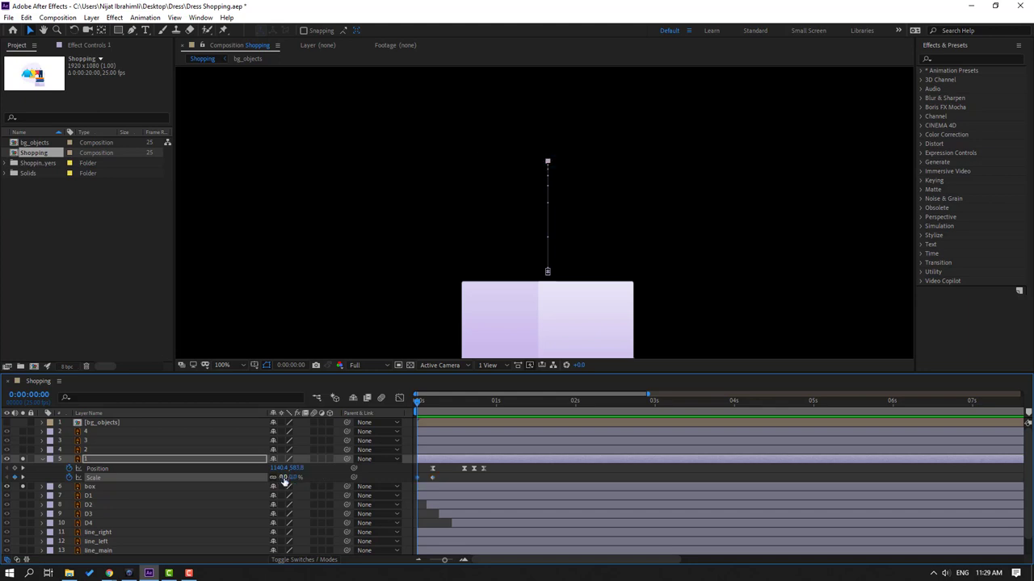
Step: Apply Easy Ease to layer 1's two Scale keyframes and preview the garment growing in before it drops
{"action": "right_click", "coordinate": [418, 478]}
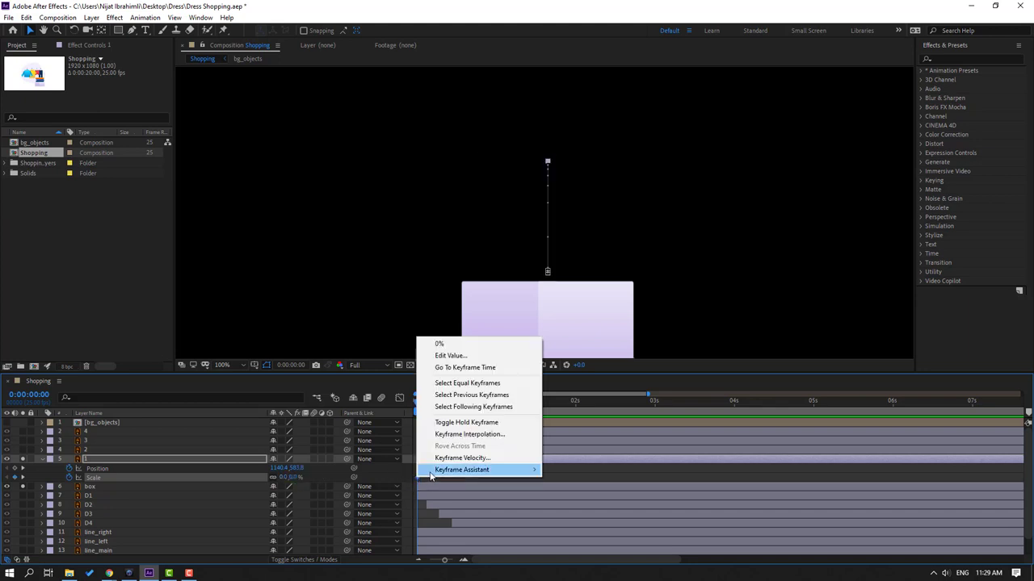
{"action": "mouse_move", "coordinate": [517, 469]}
{"action": "left_click", "coordinate": [602, 399]}
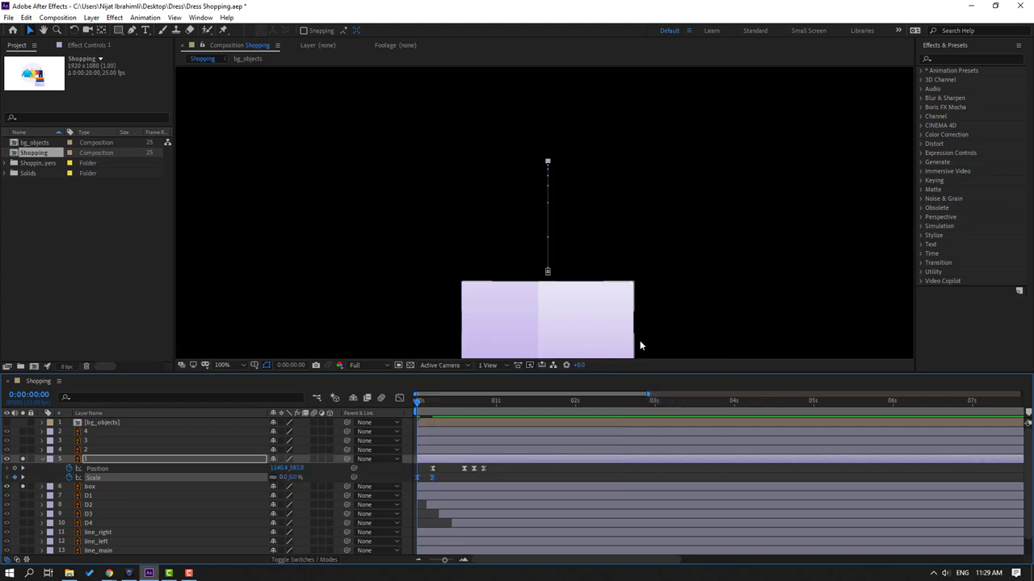
{"action": "left_click", "coordinate": [542, 471]}
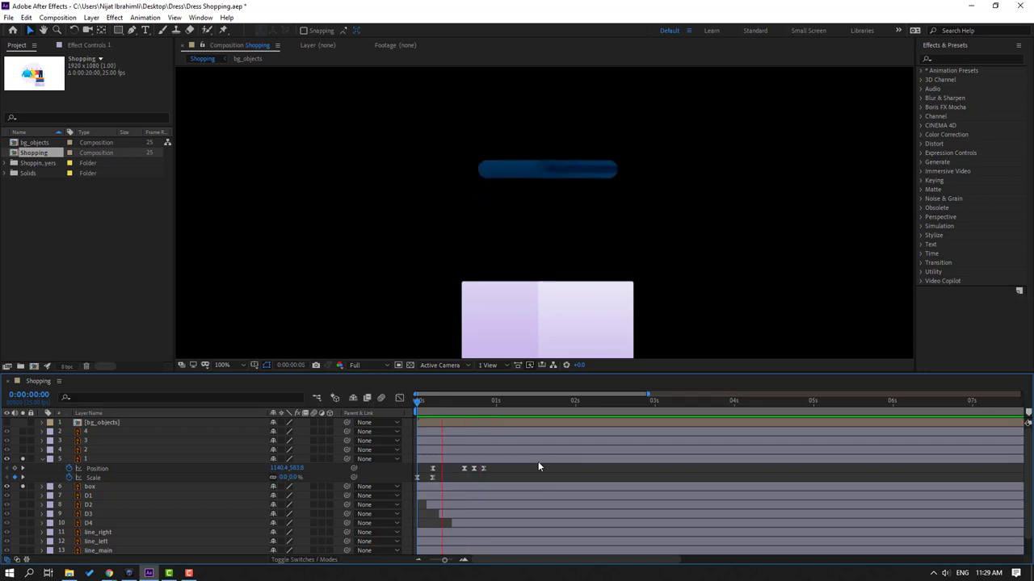
{"action": "key", "text": "space"}
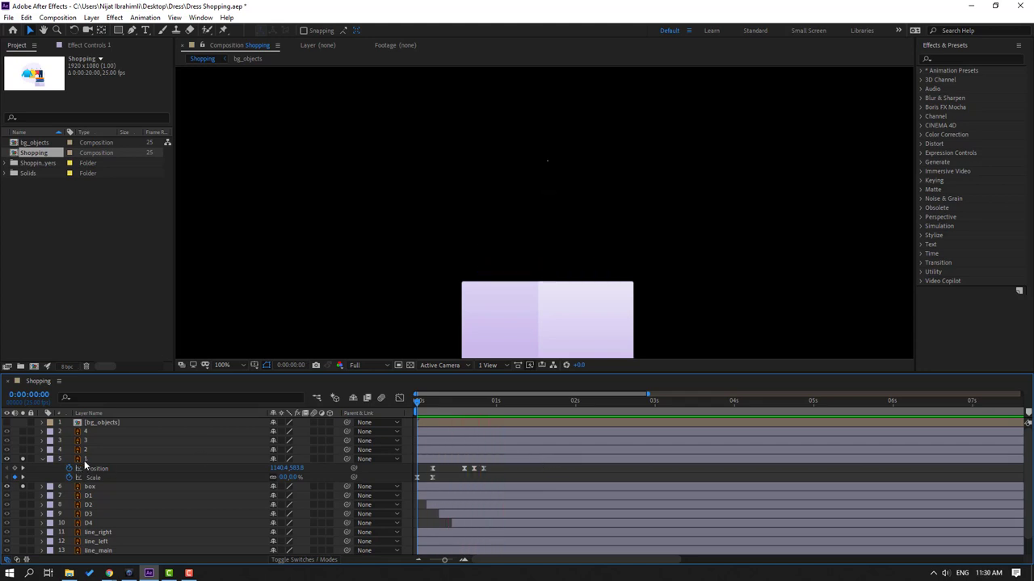
Step: Add a Rotation keyframe of -10° to layer 1 at 0:00:00:00
{"action": "left_click", "coordinate": [84, 458]}
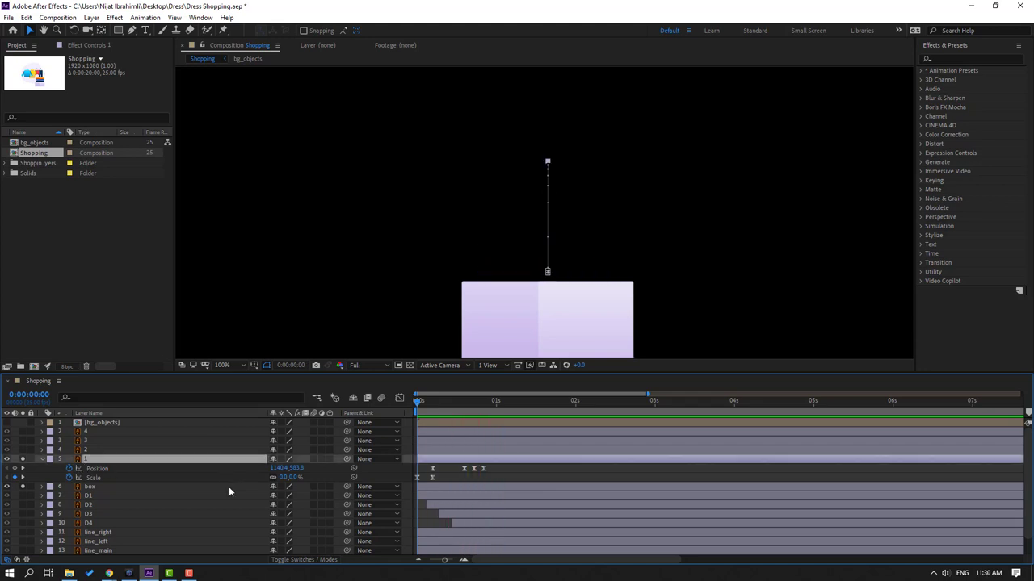
{"action": "key", "text": "shift+r"}
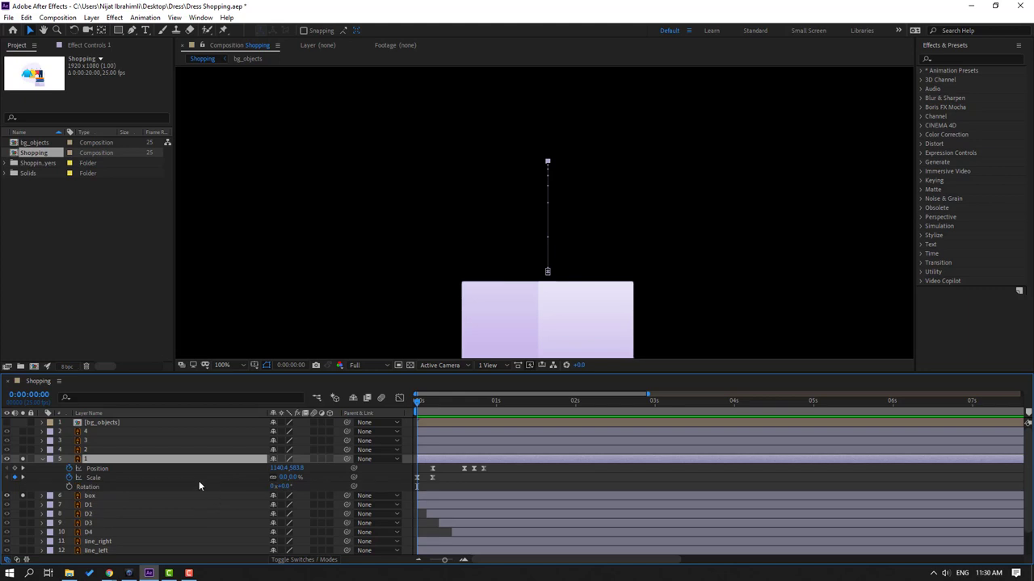
{"action": "left_click", "coordinate": [85, 486]}
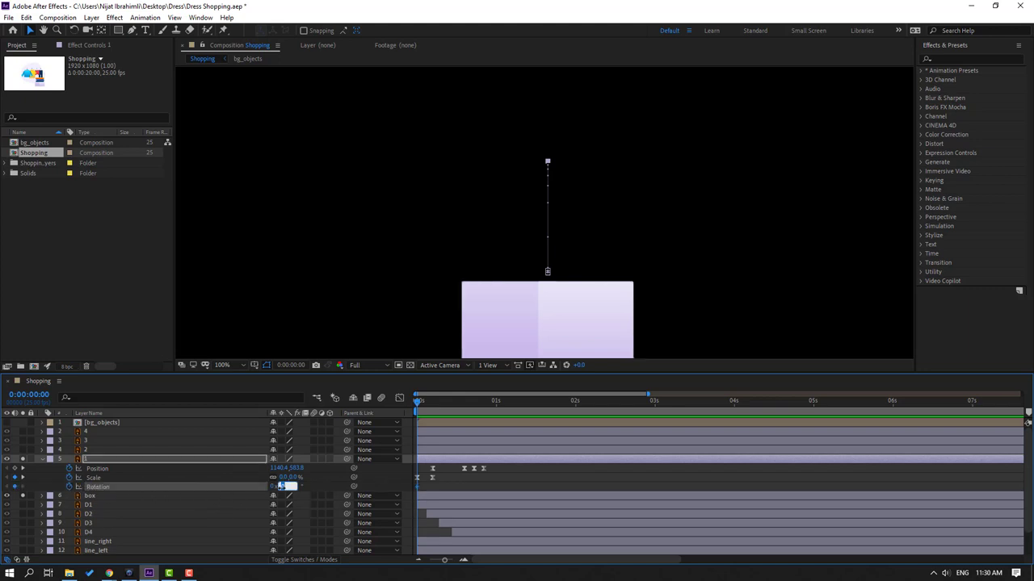
{"action": "type", "text": "10"}
{"action": "key", "text": "Return"}
{"action": "key", "text": "space"}
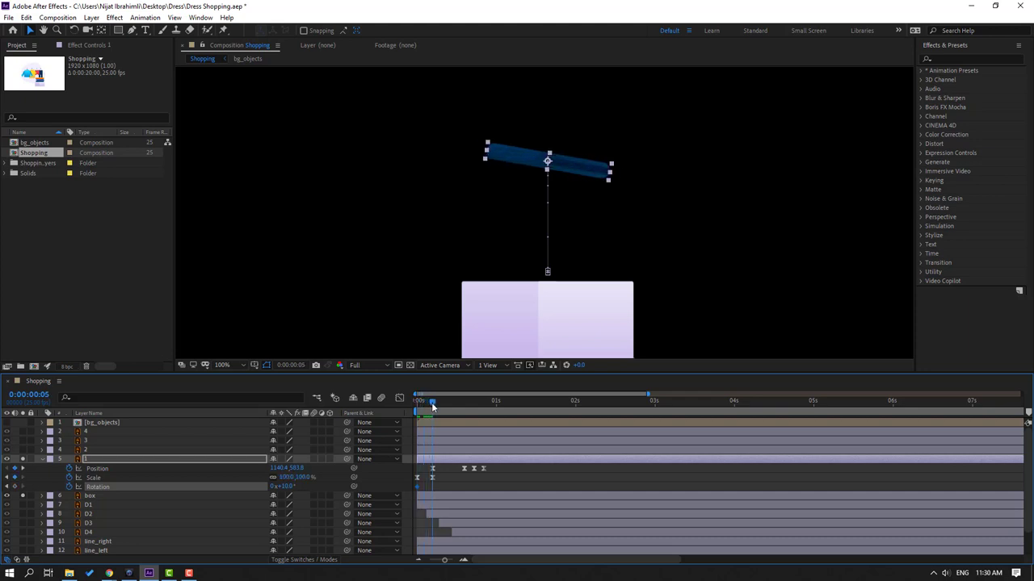
{"action": "key", "text": "space"}
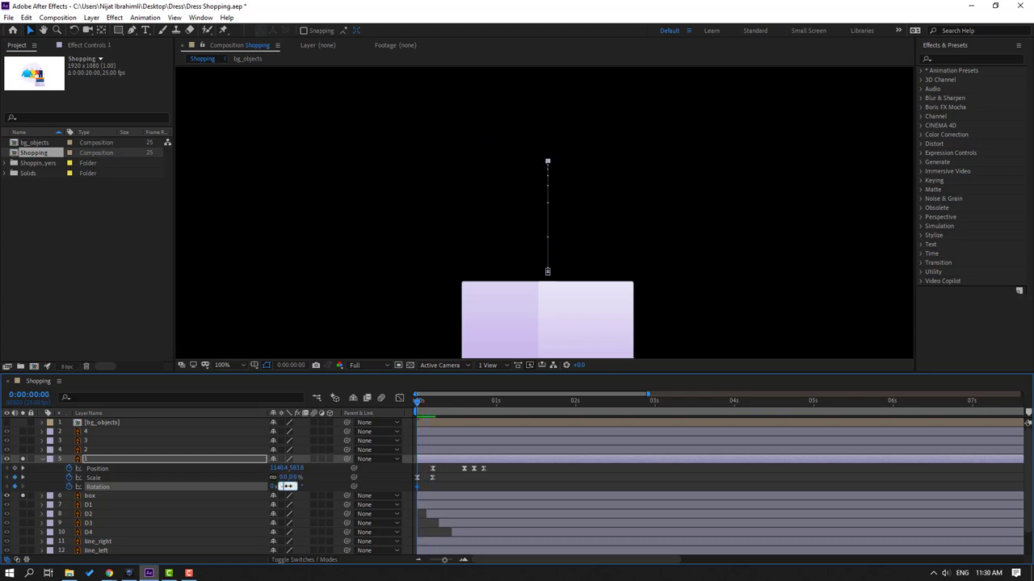
Step: Add a 5° Rotation keyframe to layer 1 and place it at about 0:00:00:09, before the landing
{"action": "left_click_drag", "start_coordinate": [418, 403], "coordinate": [465, 407]}
{"action": "key", "text": "Return"}
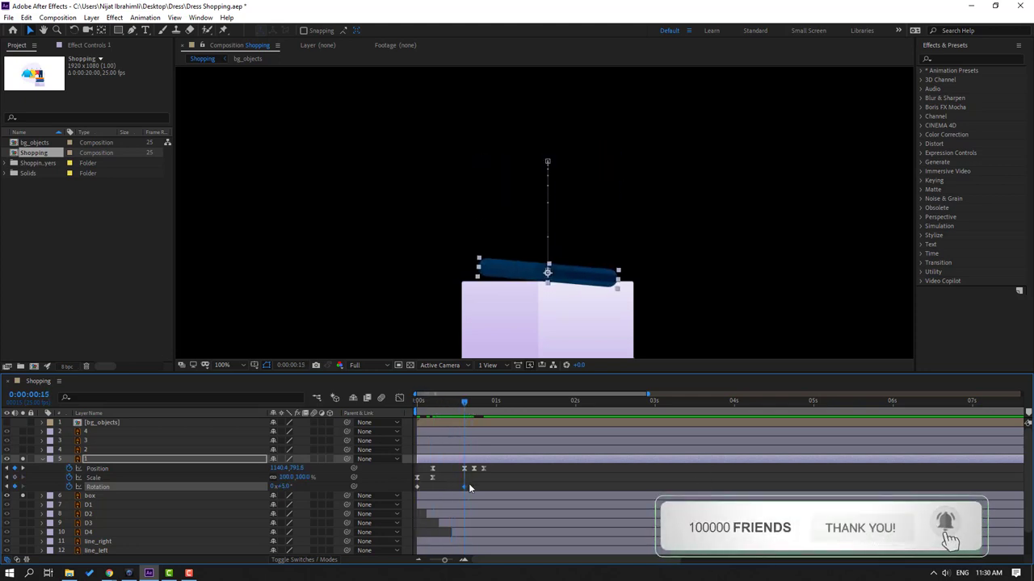
{"action": "left_click_drag", "start_coordinate": [464, 486], "coordinate": [444, 486]}
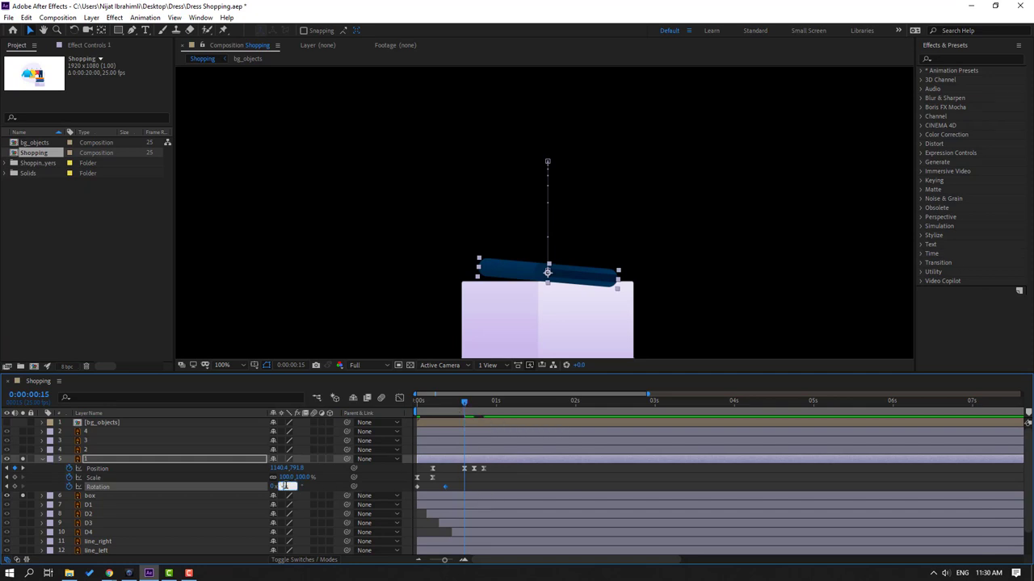
Step: Keyframe layer 1's Rotation to -2.5° at 0:00:00:15, 1° at 0:00:00:18 and 0° at 0:00:00:21
{"action": "key", "text": "Return"}
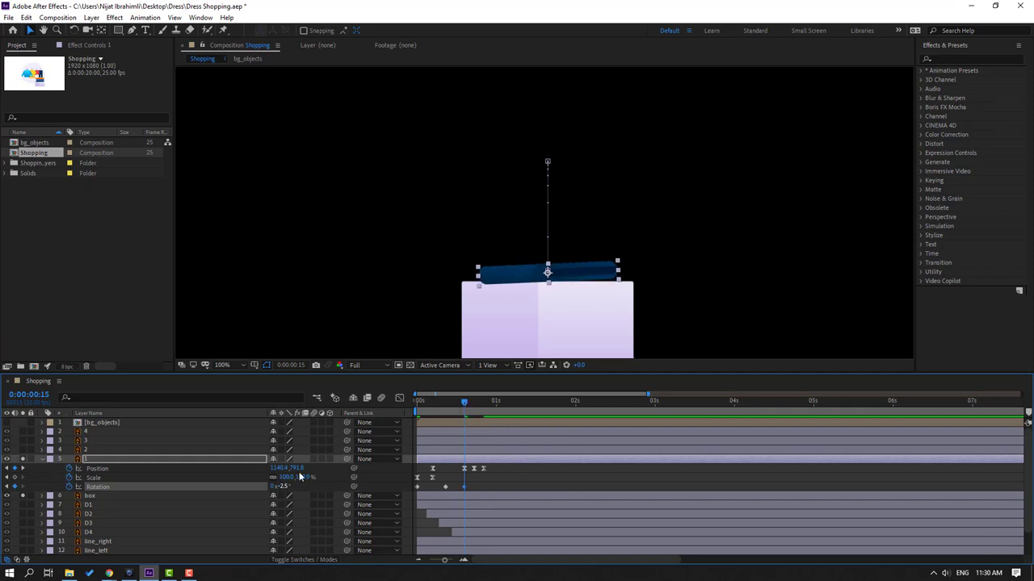
{"action": "left_click_drag", "start_coordinate": [428, 400], "coordinate": [474, 404]}
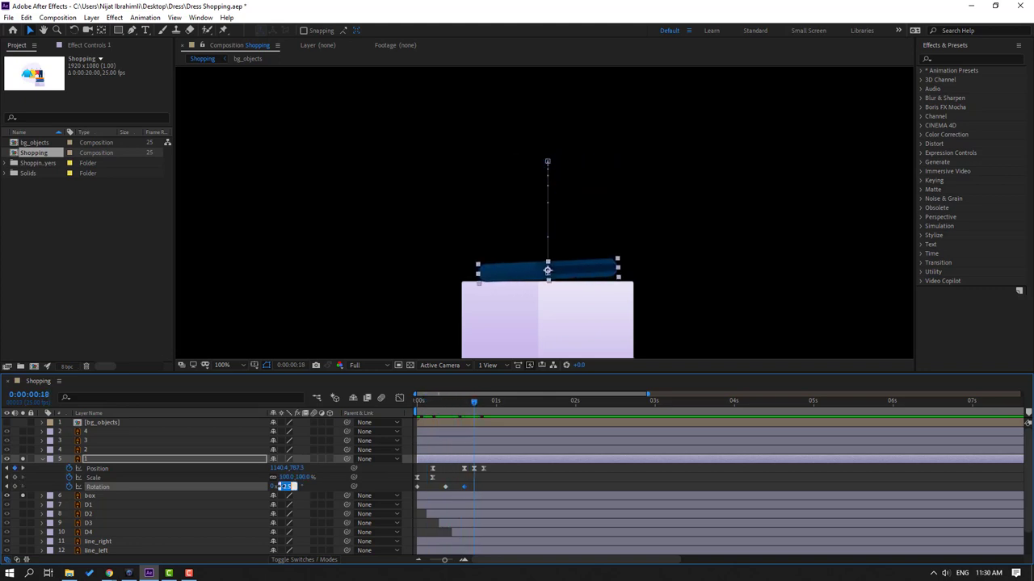
{"action": "key", "text": "Return"}
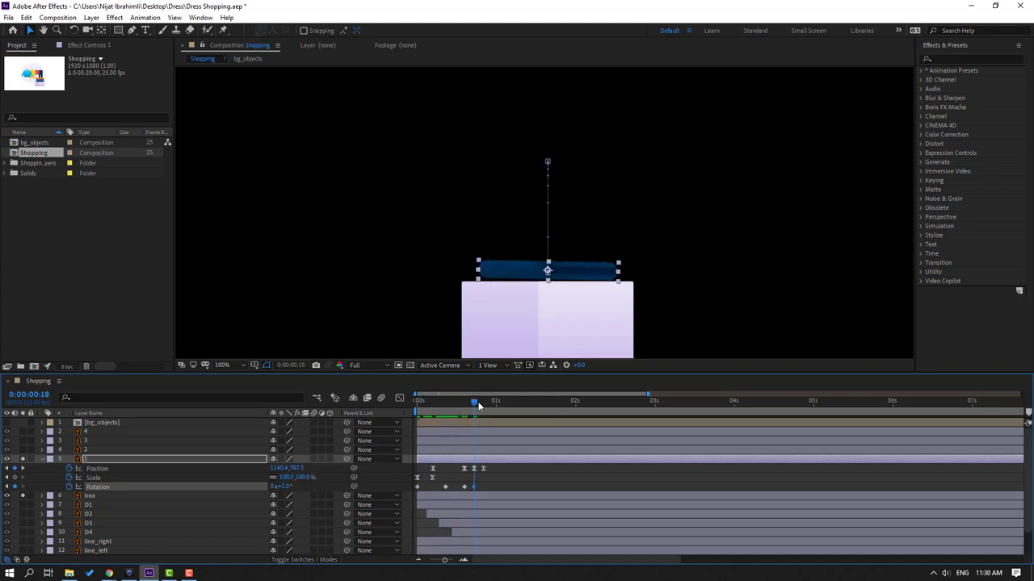
{"action": "left_click_drag", "start_coordinate": [478, 405], "coordinate": [485, 402]}
{"action": "left_click", "coordinate": [284, 486]}
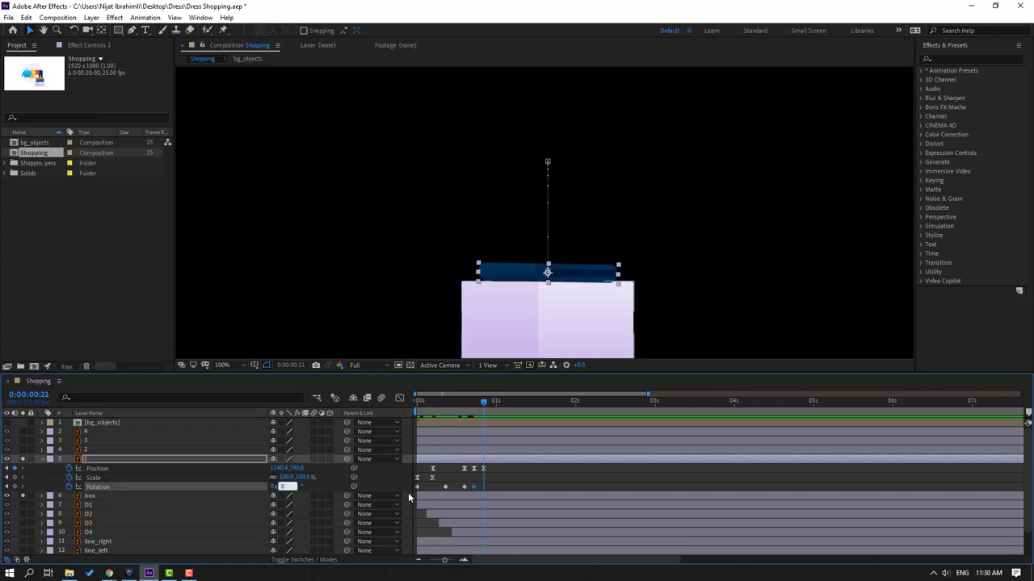
Step: Apply Easy Ease to all of layer 1's Rotation keyframes and preview the wobbling landing
{"action": "right_click", "coordinate": [419, 487]}
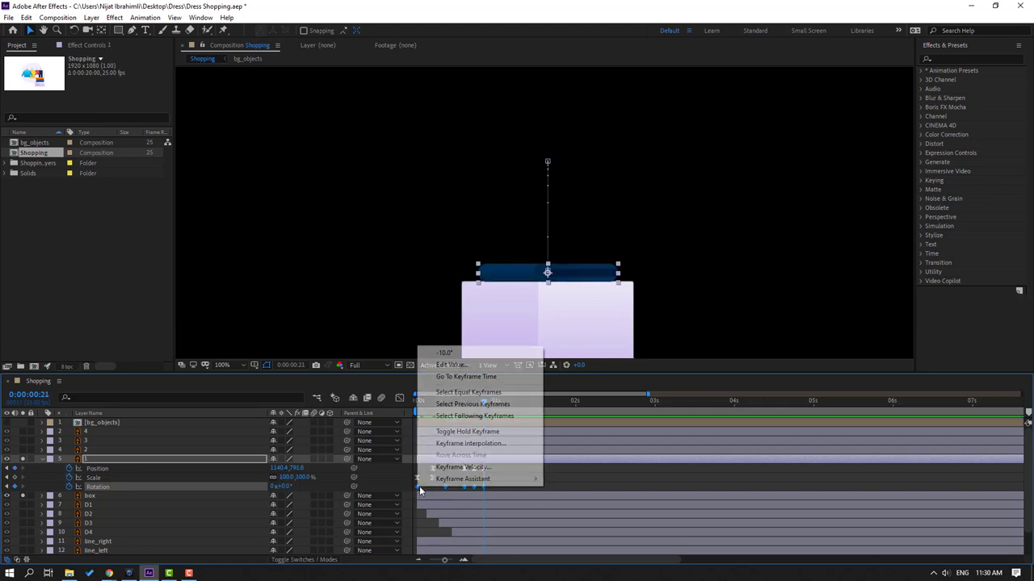
{"action": "mouse_move", "coordinate": [476, 478]}
{"action": "left_click", "coordinate": [581, 406]}
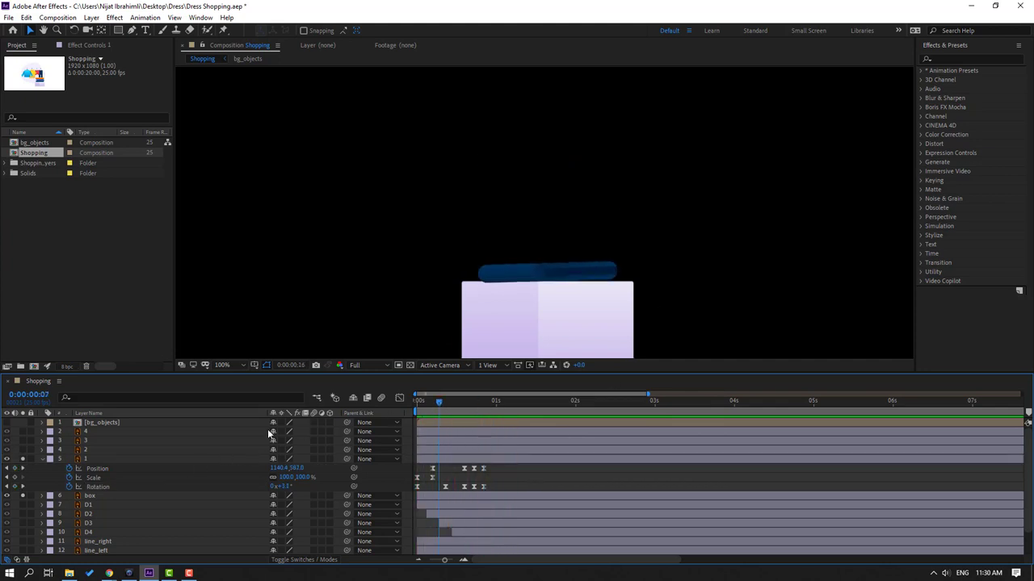
Step: Copy all of layer 1's Position, Scale and Rotation keyframes, and unsolo layer 1 and the box layer
{"action": "left_click_drag", "start_coordinate": [492, 467], "coordinate": [400, 496]}
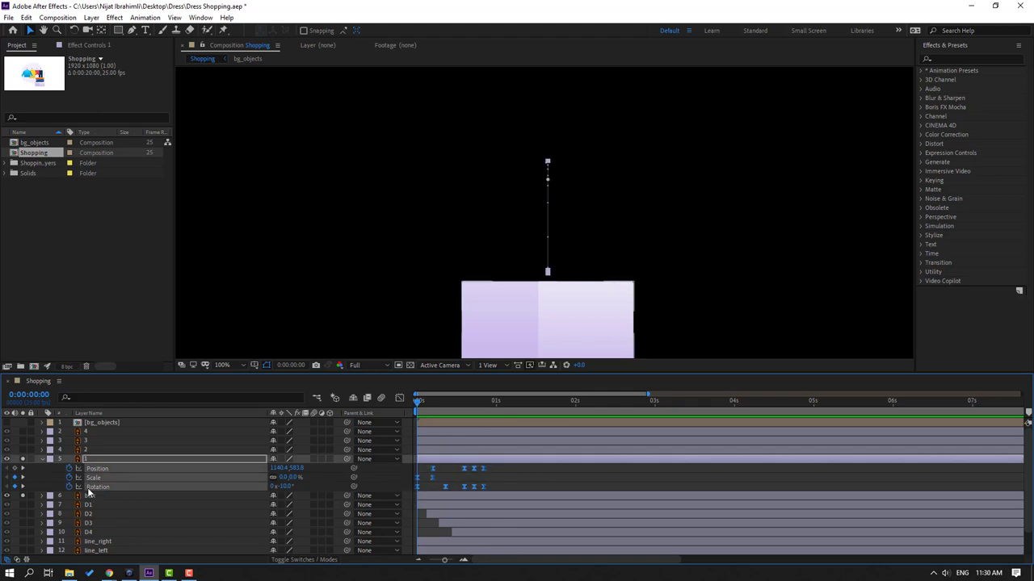
{"action": "left_click", "coordinate": [42, 460]}
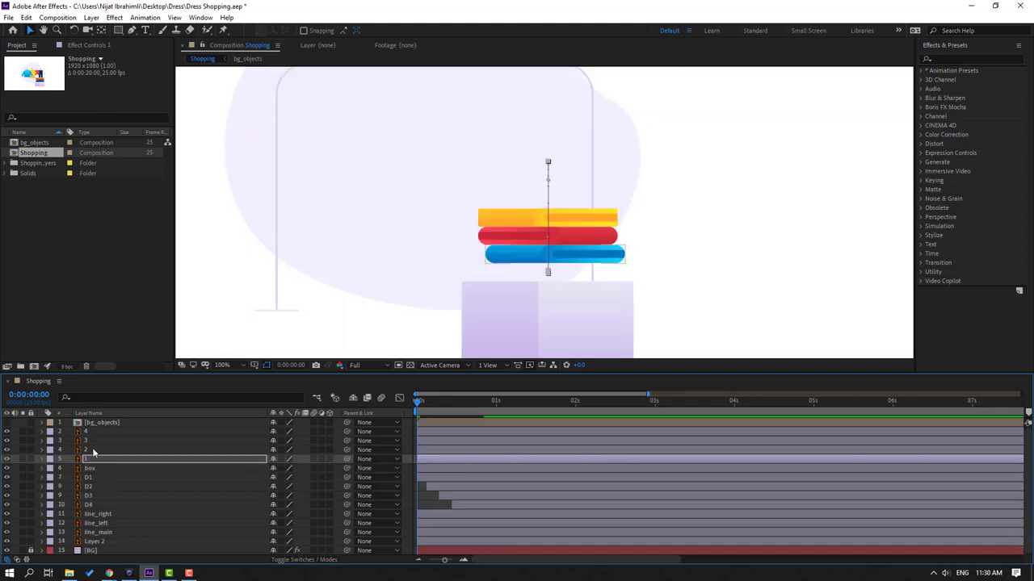
Step: Shift layer 2 to start at 0:00:00:03 and paste layer 1's copied keyframes onto it there
{"action": "left_click", "coordinate": [91, 451]}
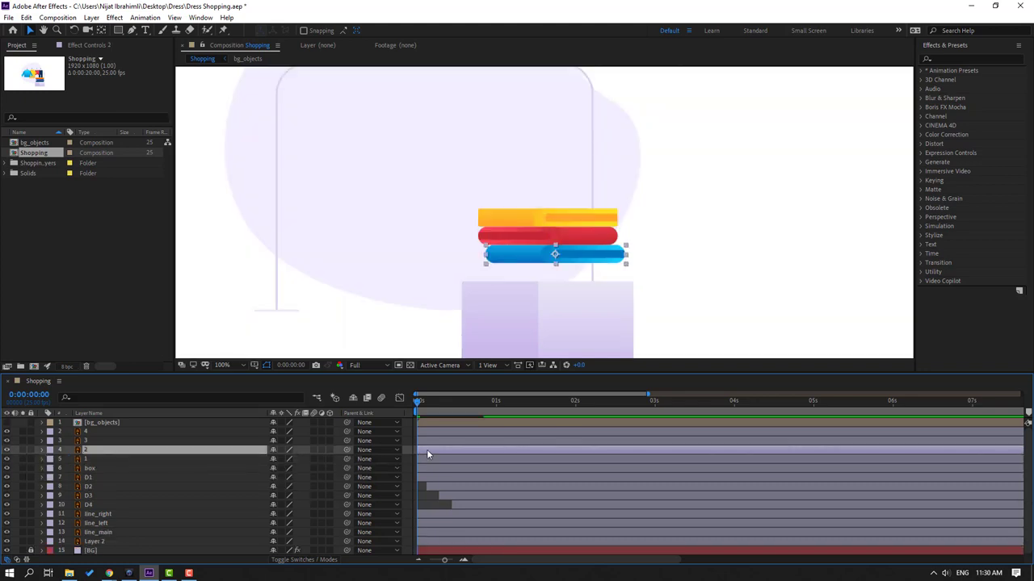
{"action": "left_click_drag", "start_coordinate": [427, 455], "coordinate": [435, 449]}
{"action": "left_click_drag", "start_coordinate": [417, 401], "coordinate": [427, 407]}
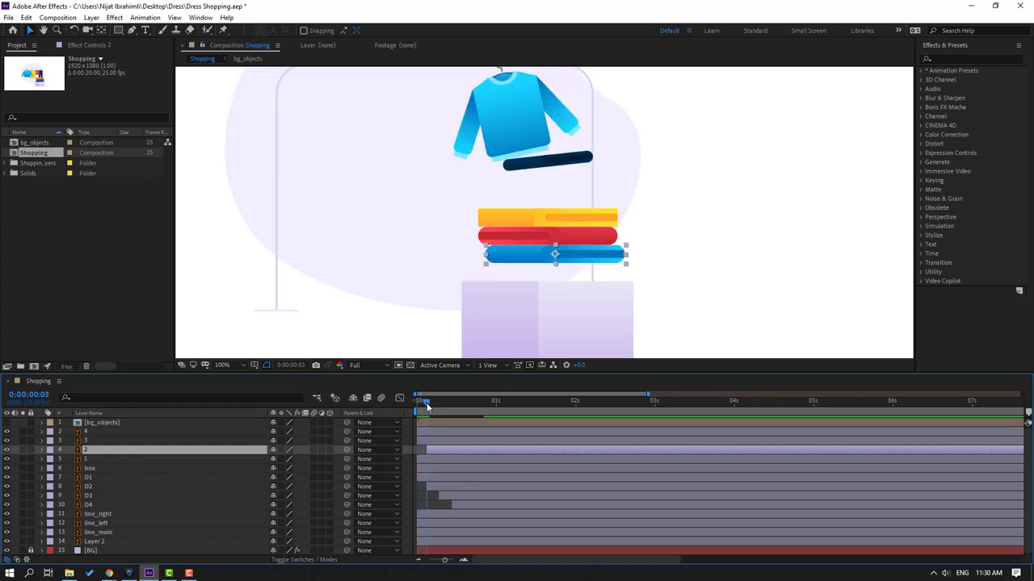
{"action": "key", "text": "ctrl+v"}
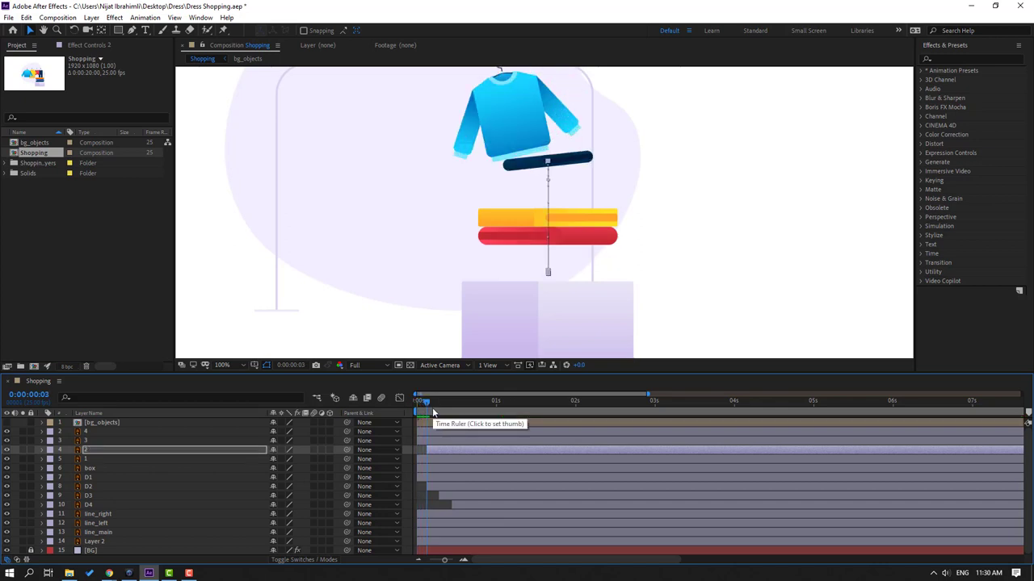
Step: Raise all of layer 2's Position keyframes together so the blue garment rests on the dark one at 0:00:00:24, at about y 758
{"action": "key", "text": "u"}
{"action": "left_click_drag", "start_coordinate": [513, 454], "coordinate": [435, 468]}
{"action": "left_click_drag", "start_coordinate": [434, 406], "coordinate": [492, 403]}
{"action": "left_click_drag", "start_coordinate": [742, 266], "coordinate": [711, 250]}
{"action": "left_click_drag", "start_coordinate": [299, 457], "coordinate": [272, 457]}
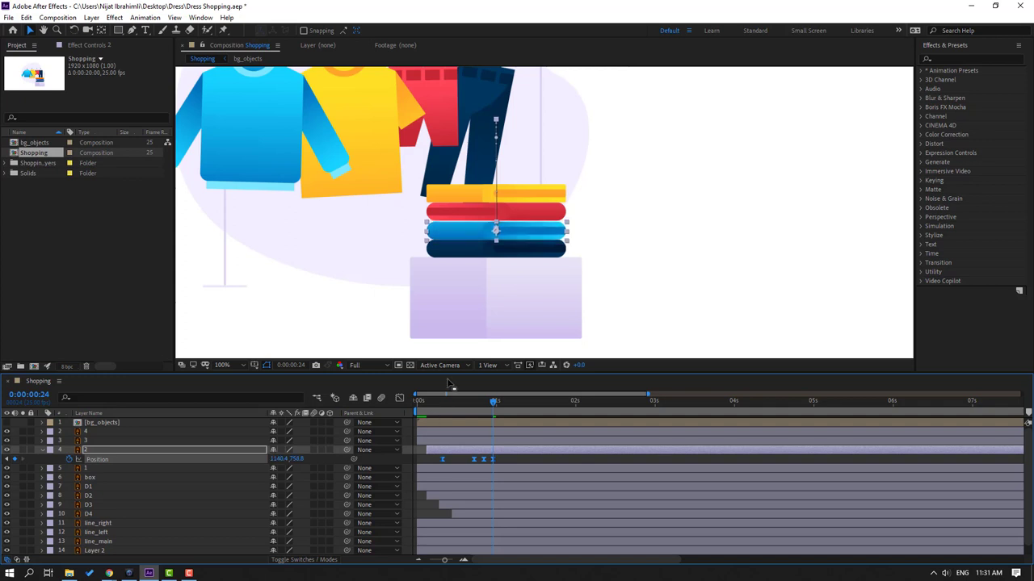
Step: Shift layer 3 to start at 0:00:00:05 and move layer 4's start past the one-second mark
{"action": "mouse_move", "coordinate": [440, 411]}
{"action": "left_mouse_down"}
{"action": "mouse_move", "coordinate": [421, 410]}
{"action": "mouse_move", "coordinate": [500, 406]}
{"action": "mouse_move", "coordinate": [448, 407]}
{"action": "left_mouse_up"}
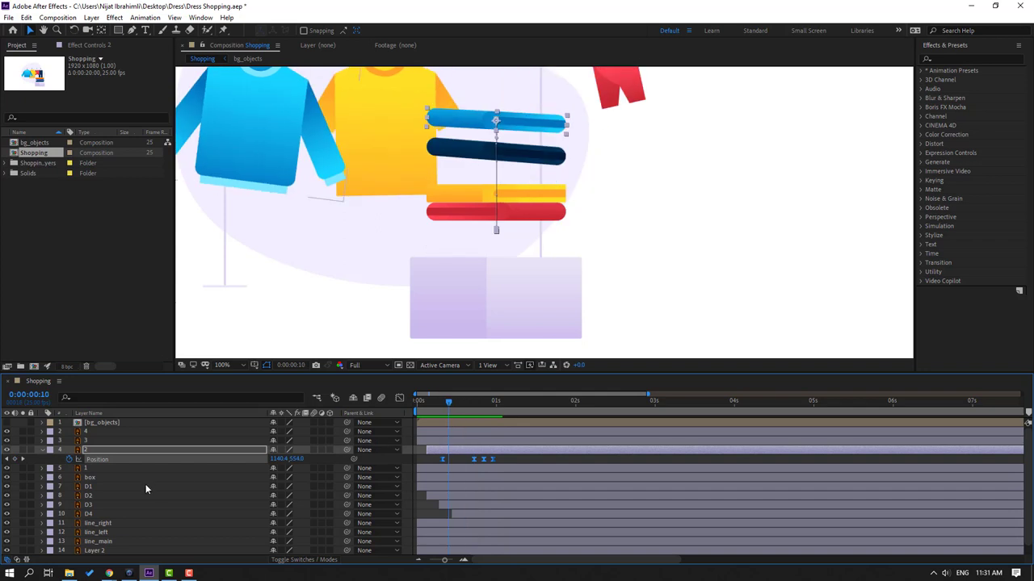
{"action": "left_click", "coordinate": [42, 450]}
{"action": "left_click", "coordinate": [88, 440]}
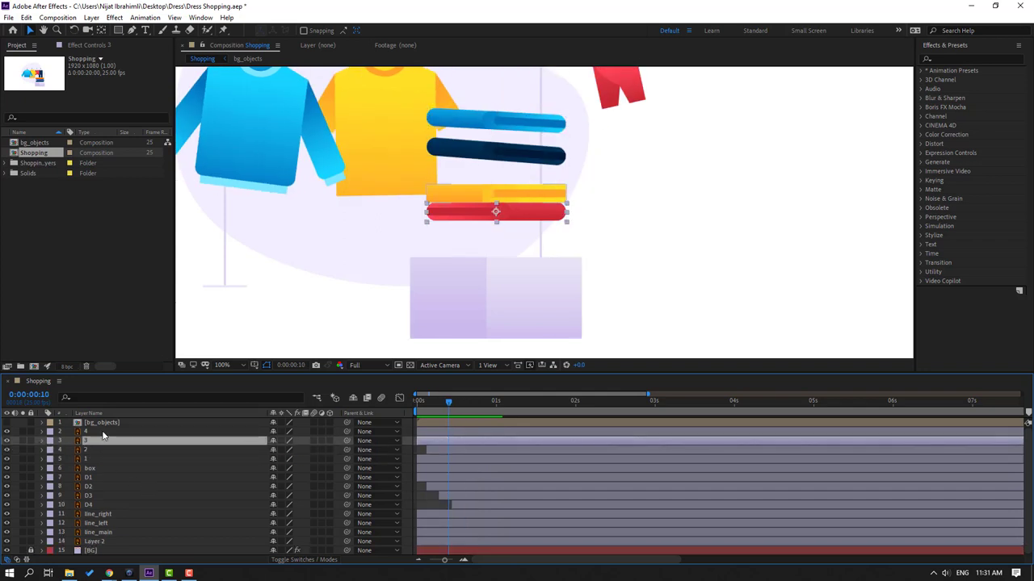
{"action": "left_click", "coordinate": [85, 433], "text": "ctrl"}
{"action": "left_click_drag", "start_coordinate": [432, 442], "coordinate": [553, 433]}
{"action": "left_click", "coordinate": [459, 432]}
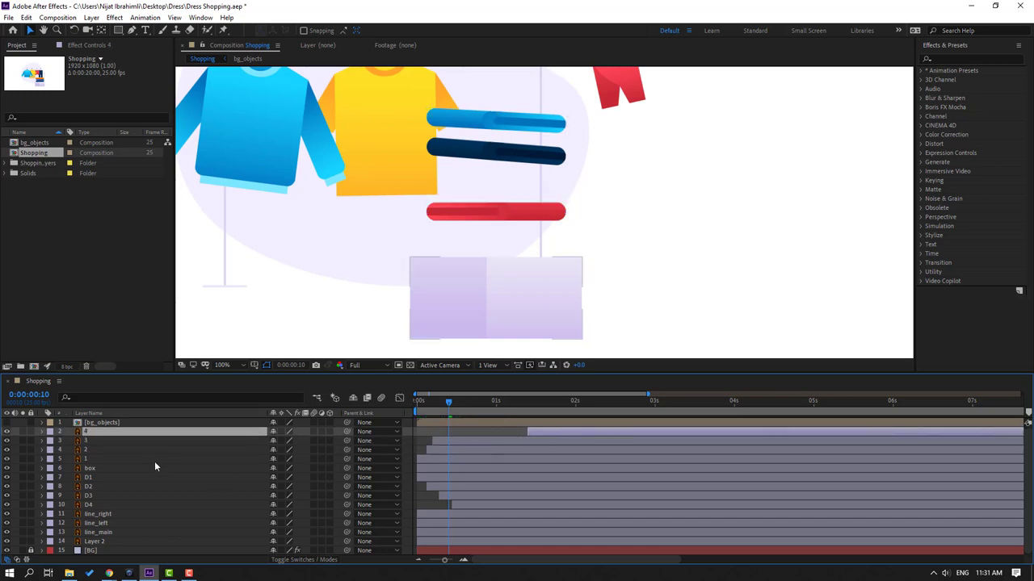
Step: Paste the copied Position, Scale and Rotation keyframes onto layer 3 at 0:00:00:05
{"action": "left_click", "coordinate": [97, 442]}
{"action": "left_click_drag", "start_coordinate": [438, 402], "coordinate": [434, 402]}
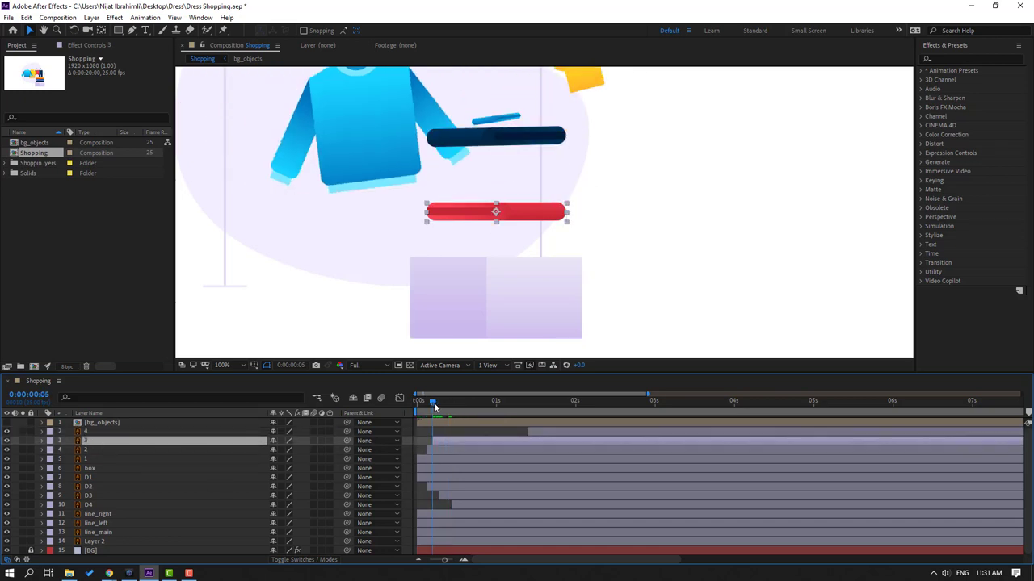
{"action": "key", "text": "Return"}
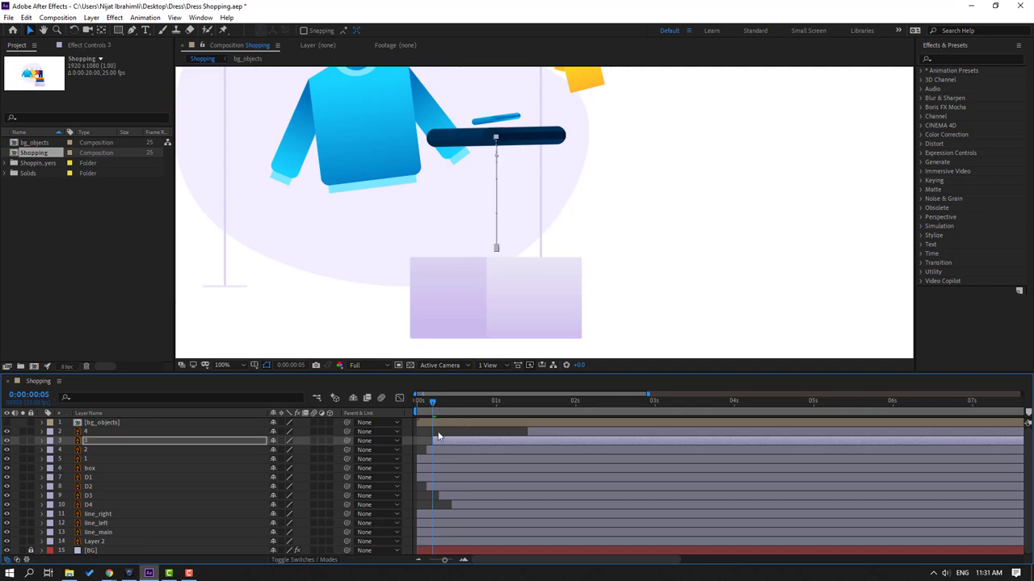
Step: Raise all of layer 3's Position keyframes together so the red garment rests on the blue one at 0:00:01:01, at about y 724
{"action": "key", "text": "p"}
{"action": "left_click_drag", "start_coordinate": [518, 455], "coordinate": [429, 460]}
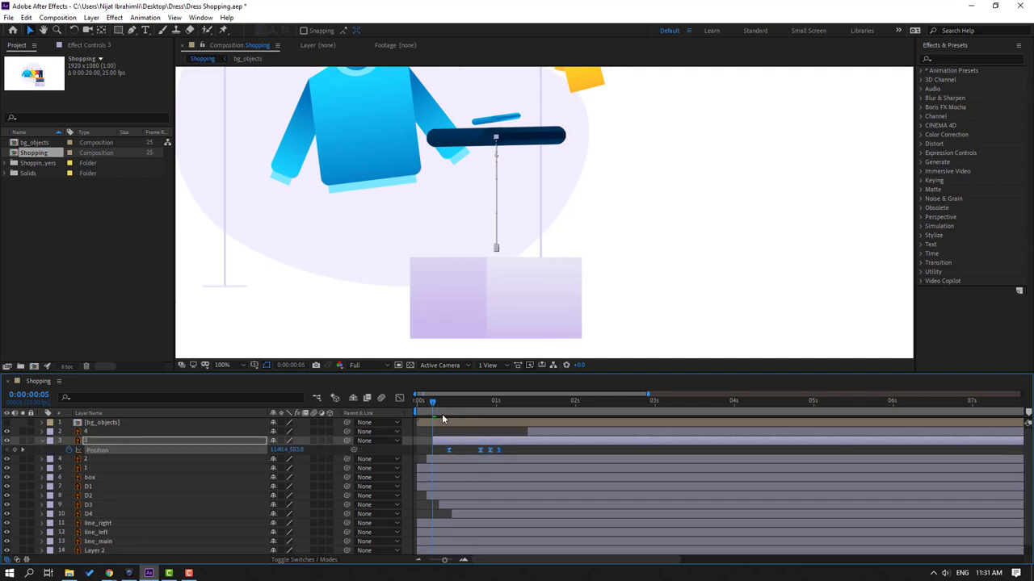
{"action": "left_click_drag", "start_coordinate": [442, 405], "coordinate": [499, 403]}
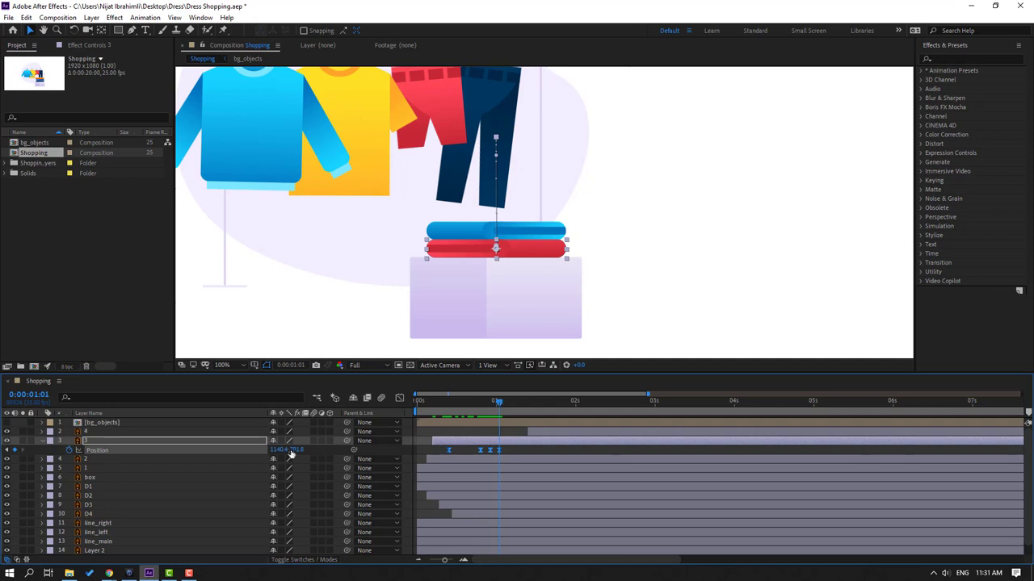
{"action": "left_click_drag", "start_coordinate": [297, 450], "coordinate": [262, 451]}
{"action": "left_click_drag", "start_coordinate": [437, 400], "coordinate": [495, 401]}
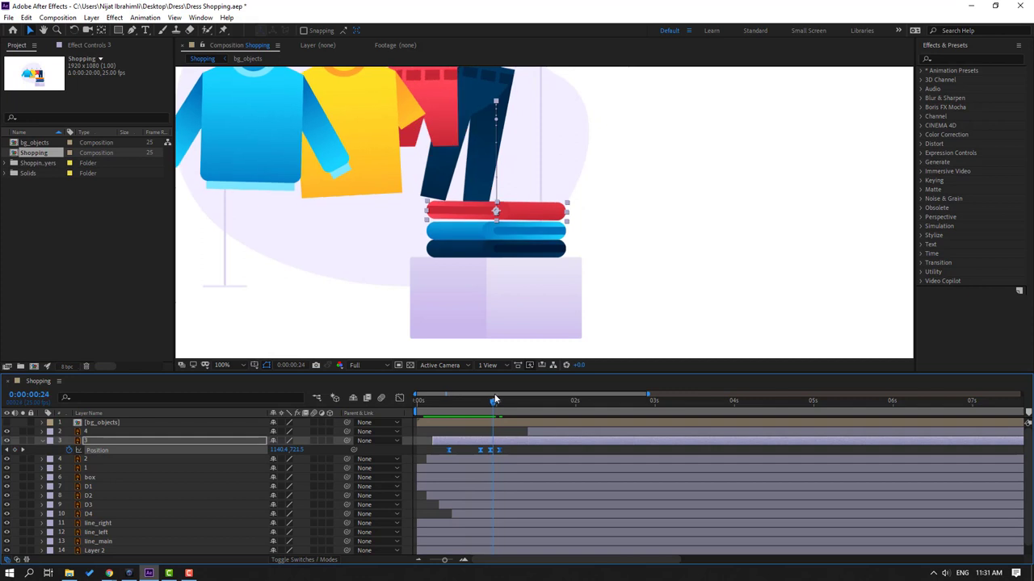
Step: Shift layer 4 to start at 0:00:01:00 and paste the copied animation keyframes onto it there
{"action": "left_click", "coordinate": [86, 432]}
{"action": "left_click_drag", "start_coordinate": [522, 435], "coordinate": [503, 436]}
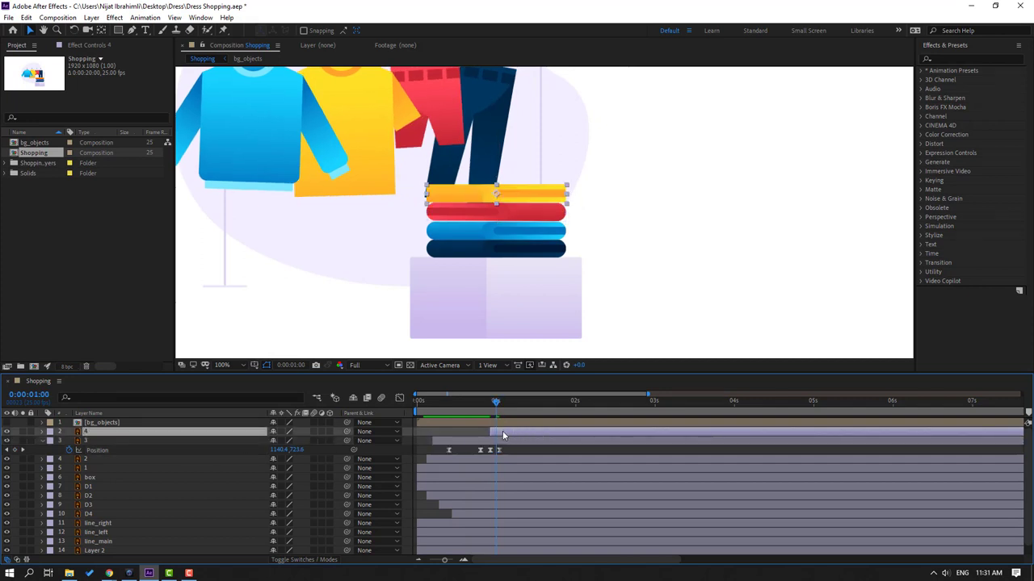
{"action": "key", "text": "ctrl+v"}
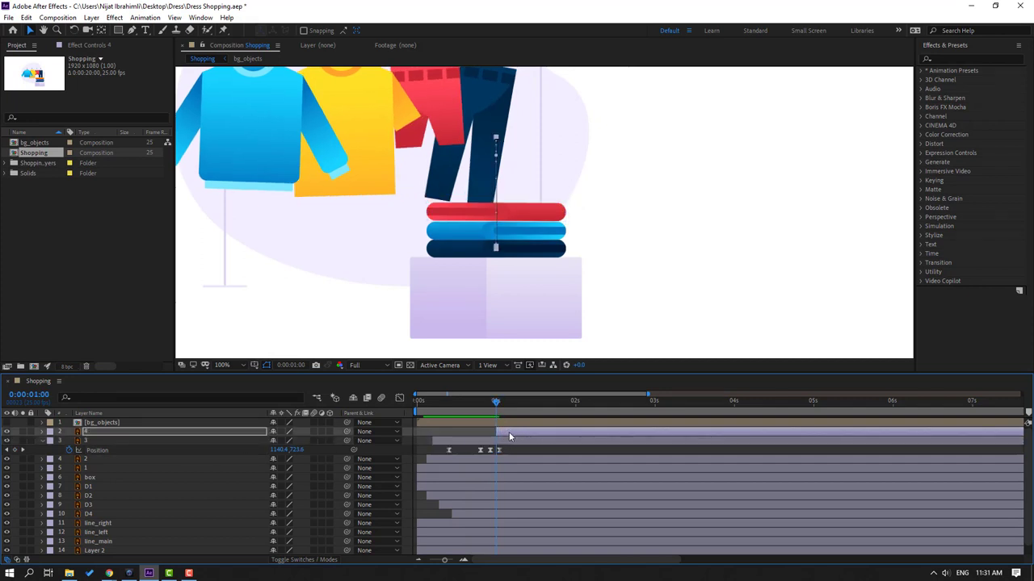
Step: Raise all of layer 4's Position keyframes together so the yellow garment rests on the red one at 0:00:01:21, at about y 692
{"action": "key", "text": "ctrl+v"}
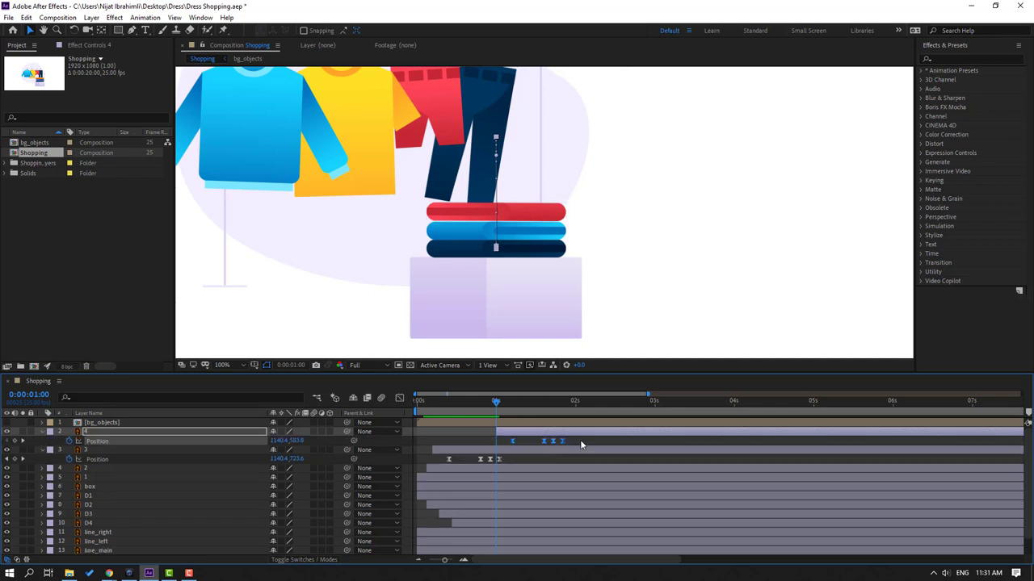
{"action": "left_click_drag", "start_coordinate": [498, 400], "coordinate": [562, 401]}
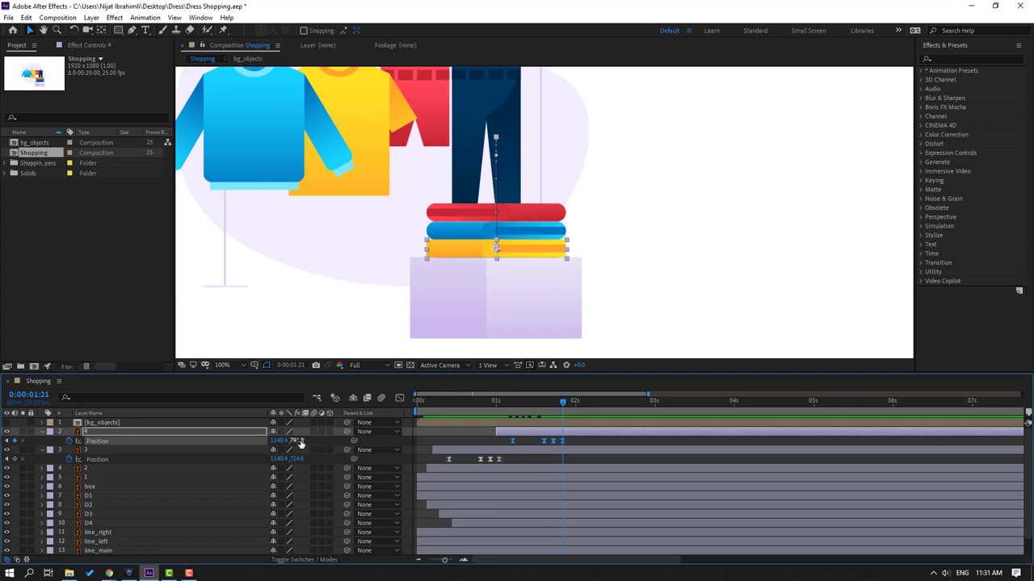
{"action": "left_click_drag", "start_coordinate": [299, 443], "coordinate": [237, 450]}
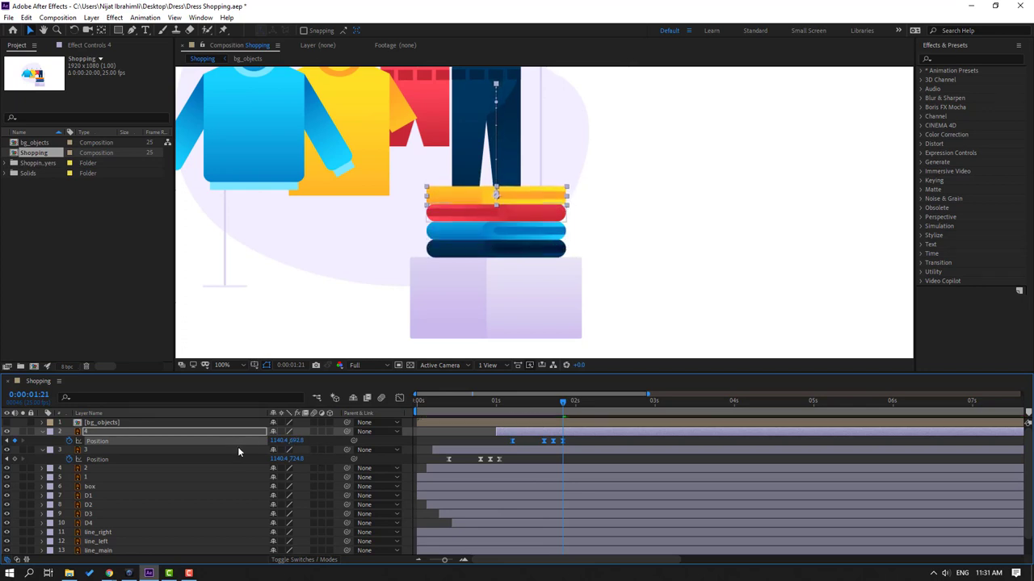
Step: Collapse layers 3 and 4, shift layer 4 to start at about 0:00:00:10, and preview the full stacking animation
{"action": "left_click", "coordinate": [41, 432]}
{"action": "left_click", "coordinate": [41, 441]}
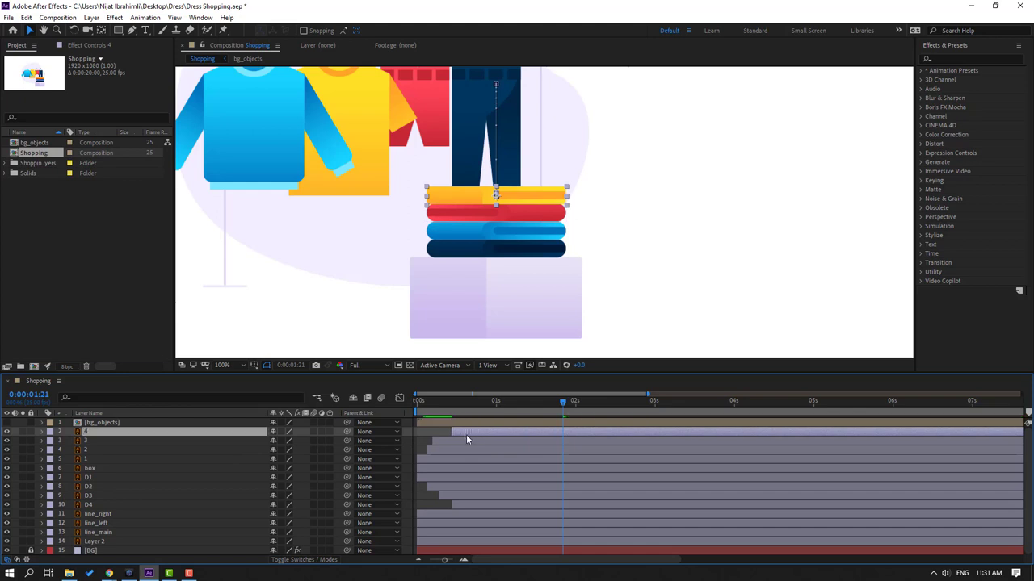
{"action": "key", "text": "space"}
{"action": "scroll", "coordinate": [584, 265], "scroll_direction": "down", "scroll_amount": 4}
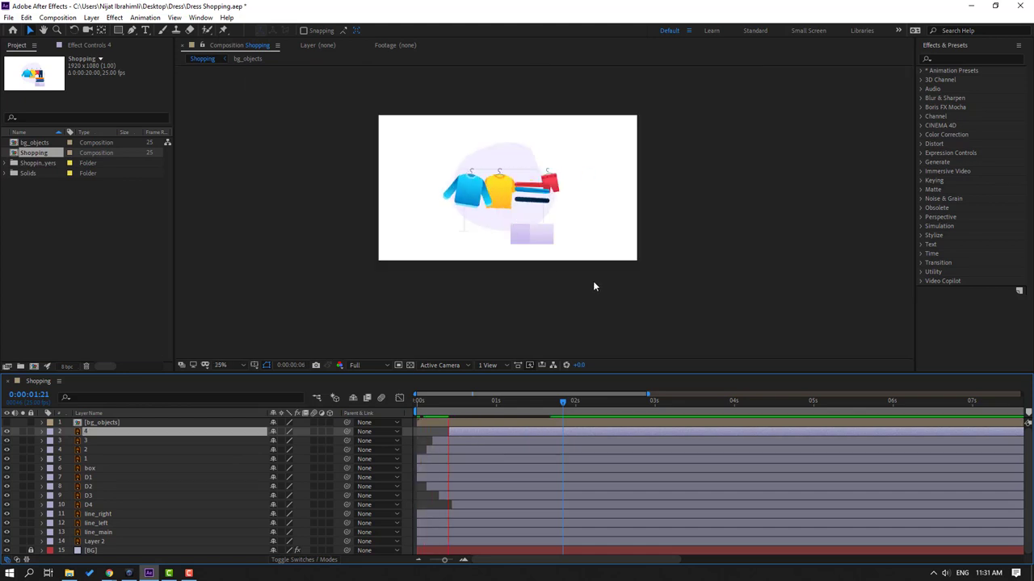
{"action": "scroll", "coordinate": [574, 233], "scroll_direction": "up", "scroll_amount": 2}
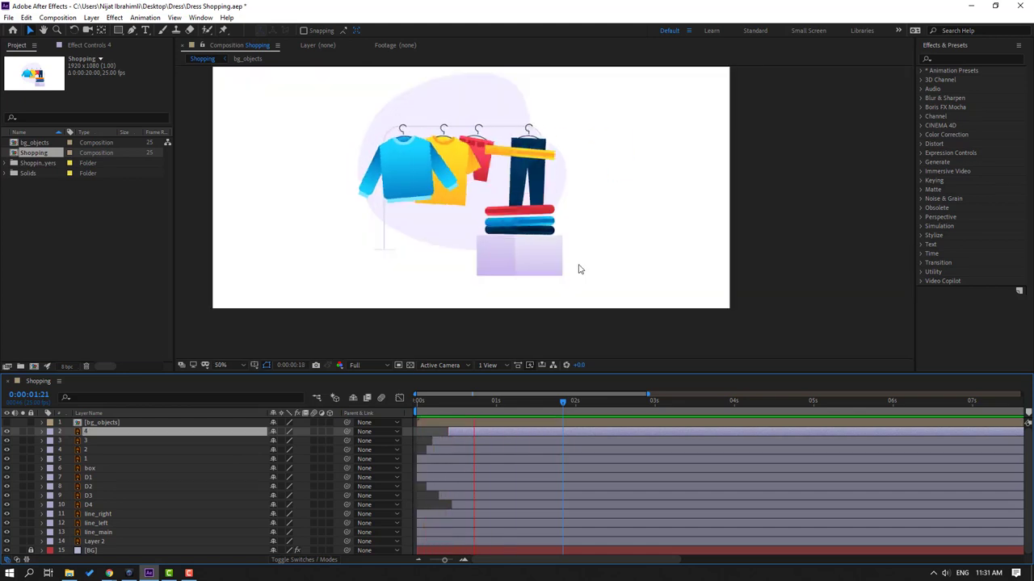